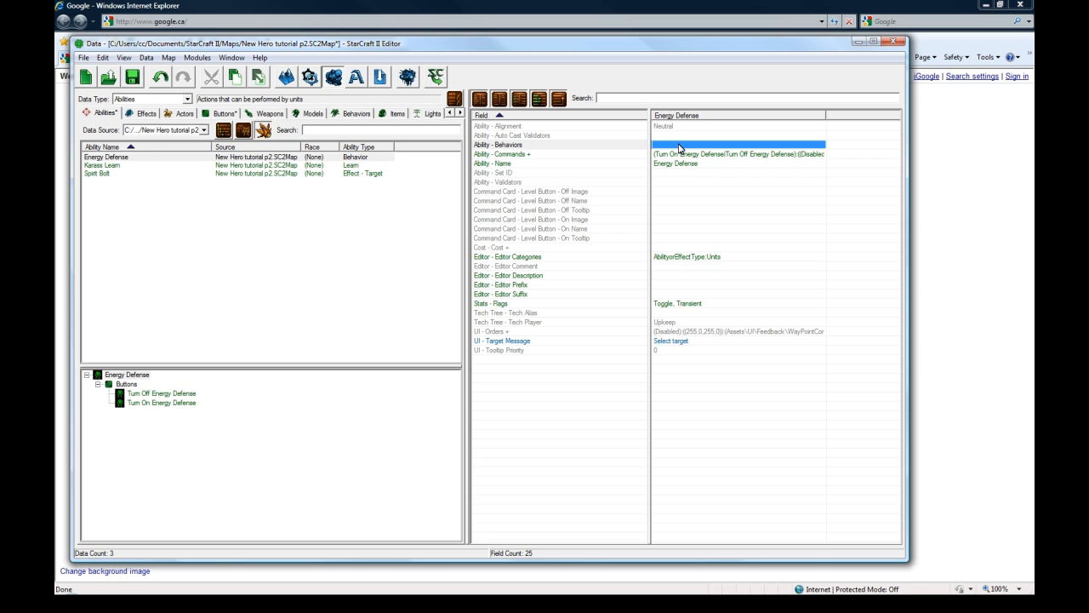
Step: Create a Buff behavior named "Energy Defense Level 1" with its suggested ID
left_click(351, 113)
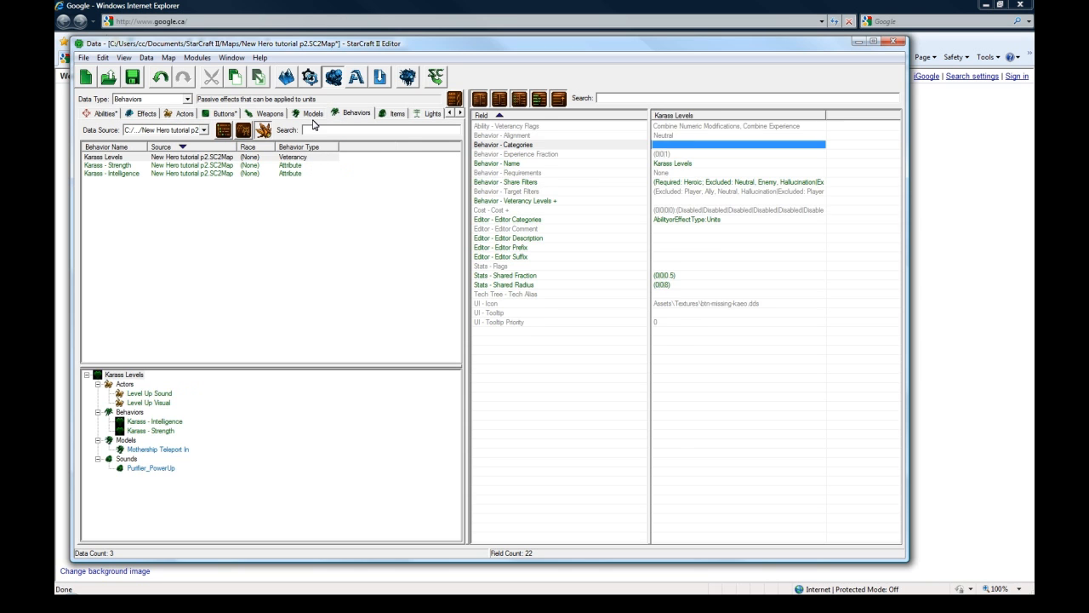
right_click(124, 195)
left_click(141, 205)
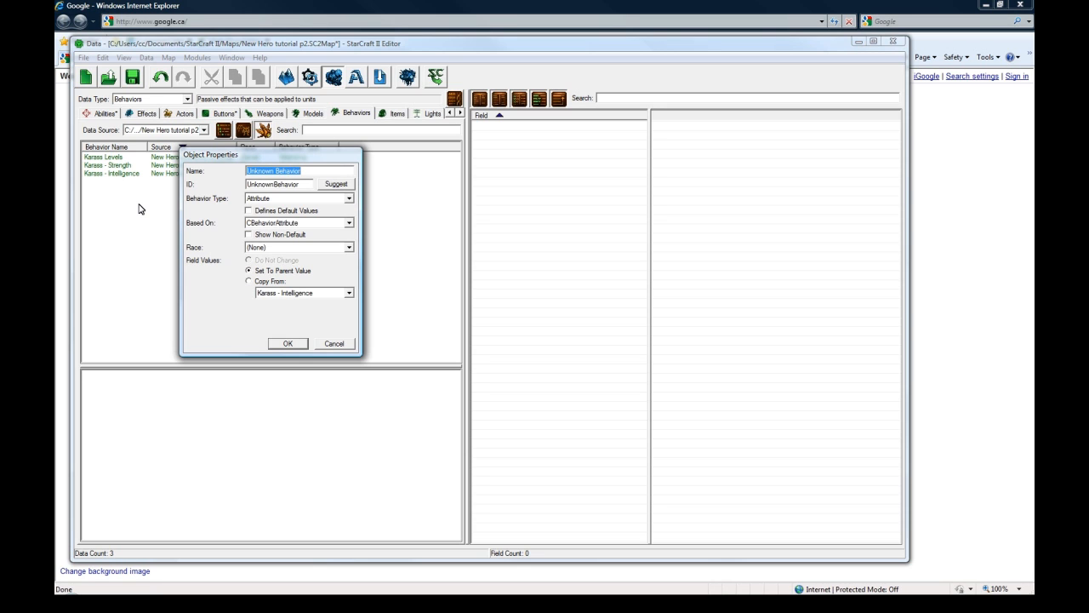
type("Energy Defense Level 1")
left_click(336, 183)
left_click(315, 198)
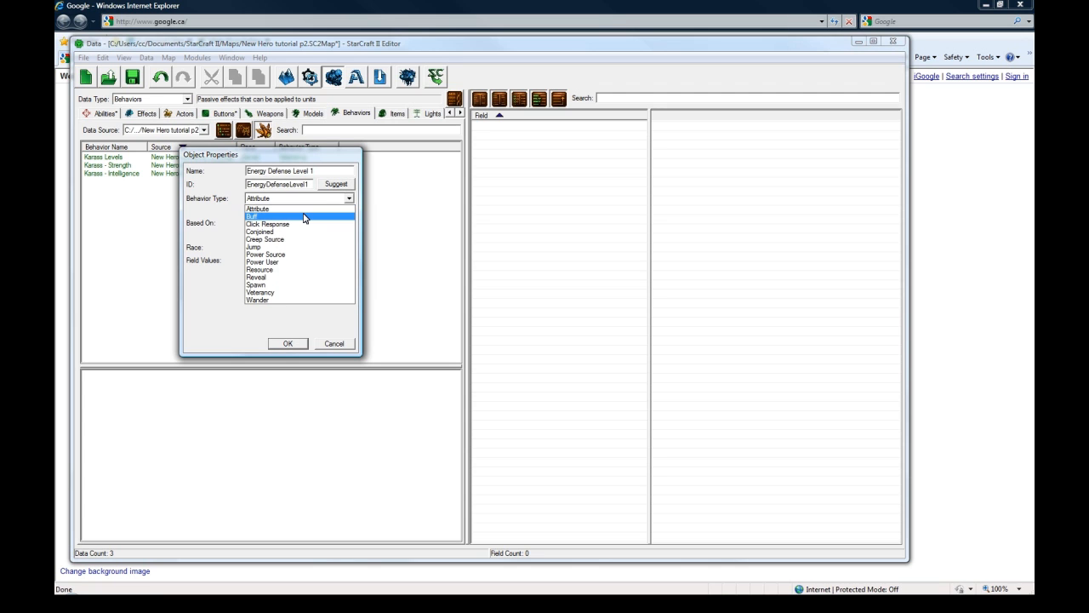
left_click(304, 218)
left_click(288, 343)
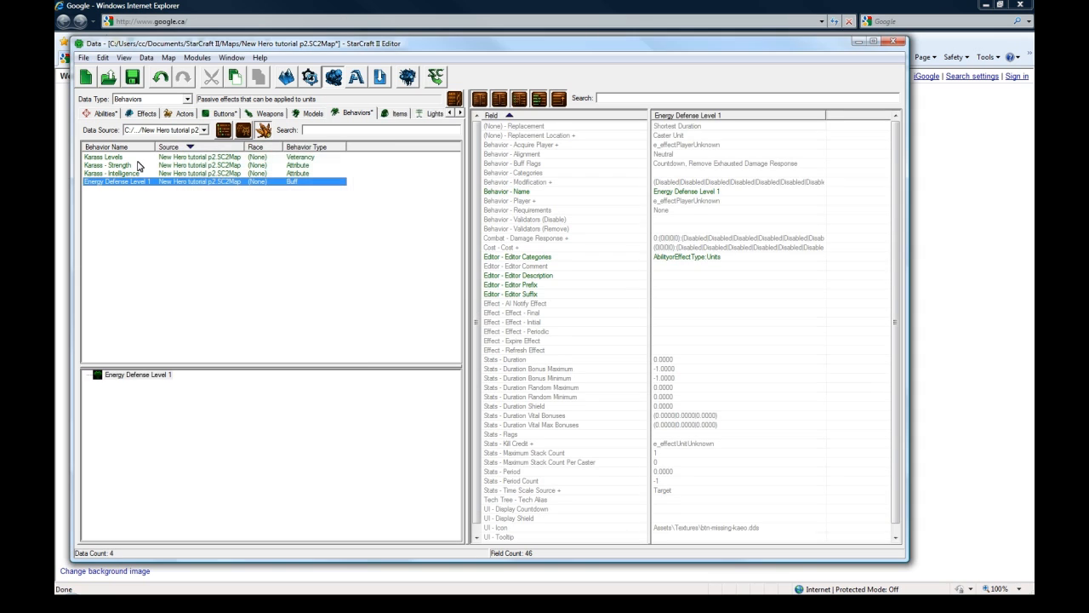
left_click(724, 200)
left_click(673, 459)
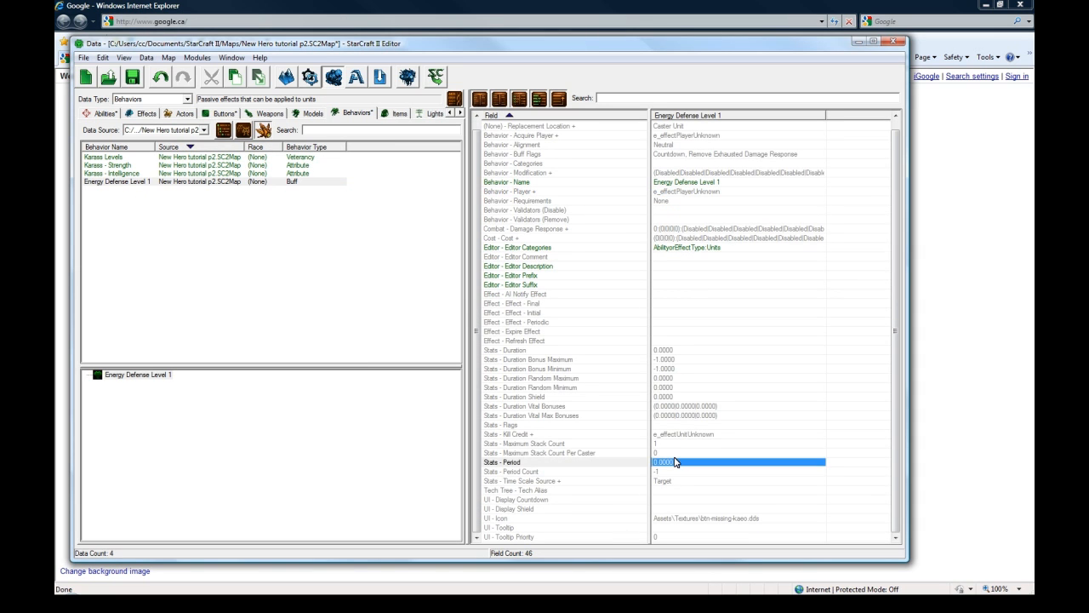
left_click(685, 436)
double_click(691, 426)
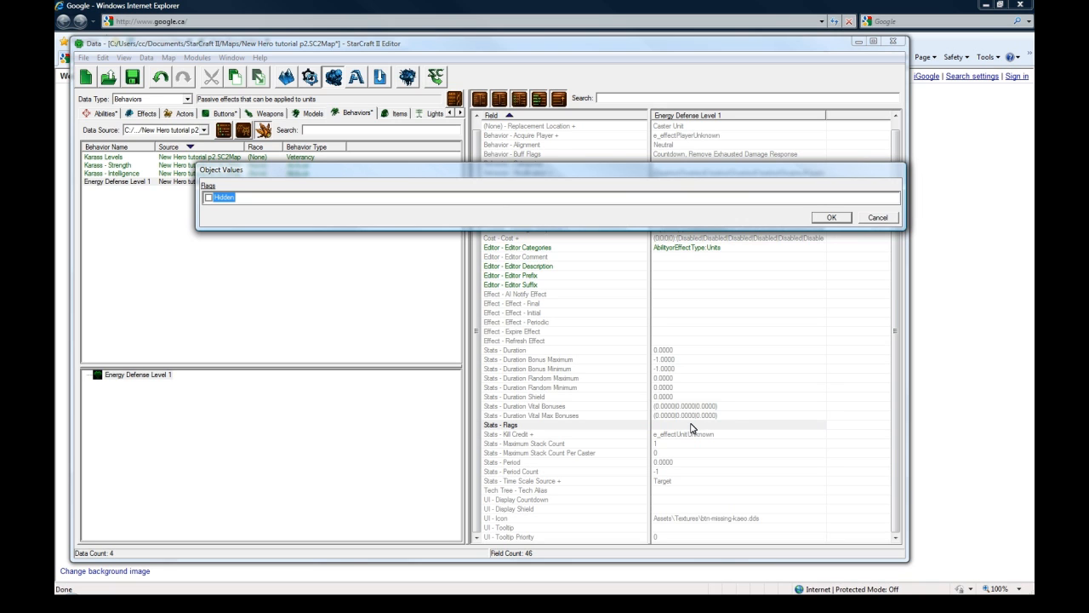
left_click(878, 218)
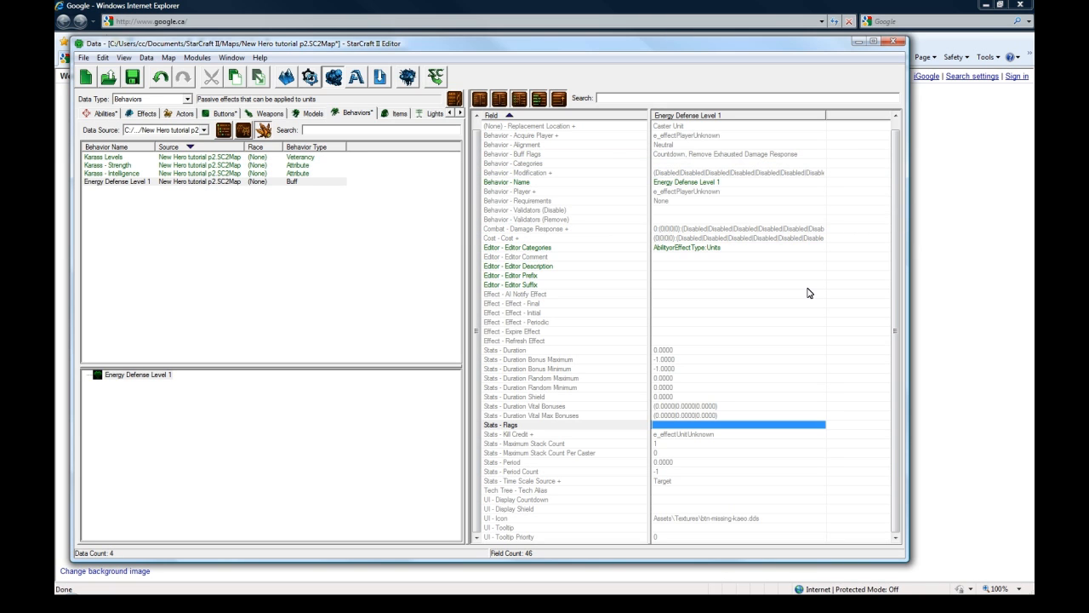
Step: Set the Energy Defense Level 1 behavior's tooltip to "This unit gains health when attacked."
left_click(691, 518)
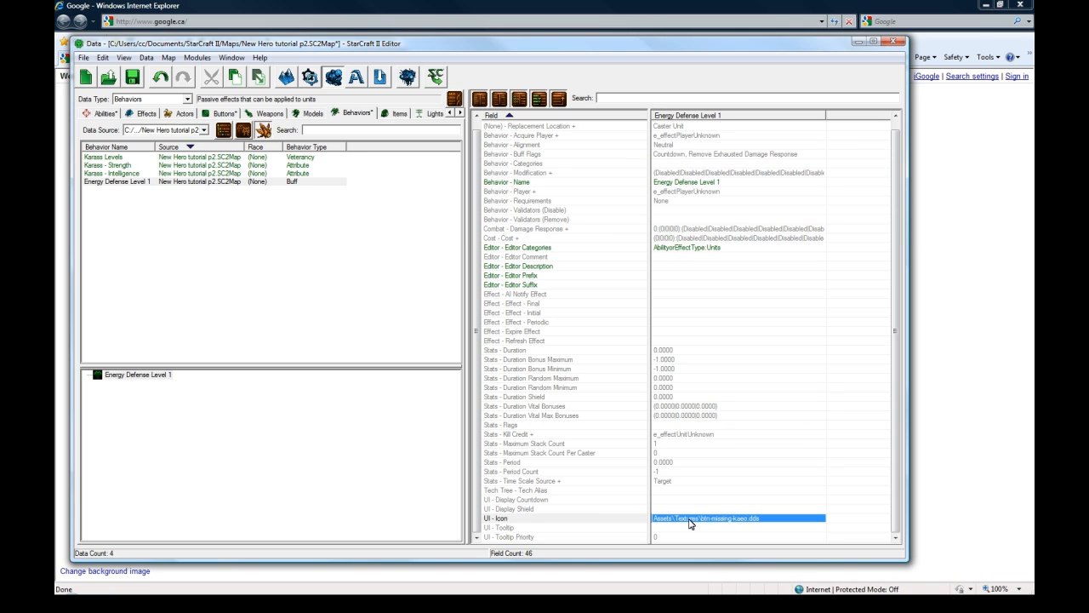
double_click(676, 527)
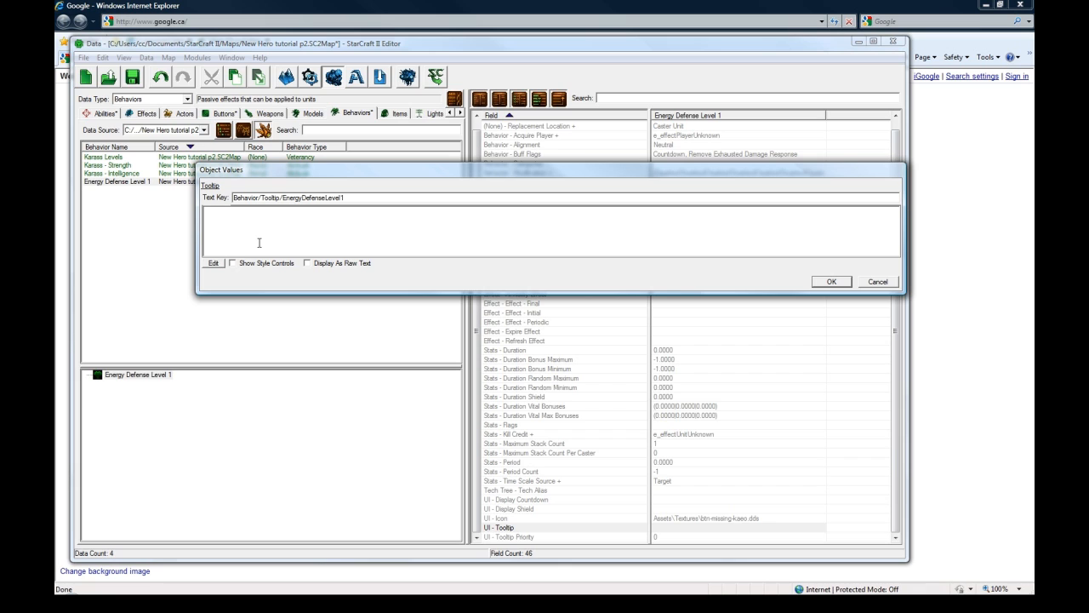
type("This unit gains health when attacked.")
left_click(831, 281)
Step: Set the damage response Chance of the Energy Defense Level 1 behavior to 1
left_click(681, 452)
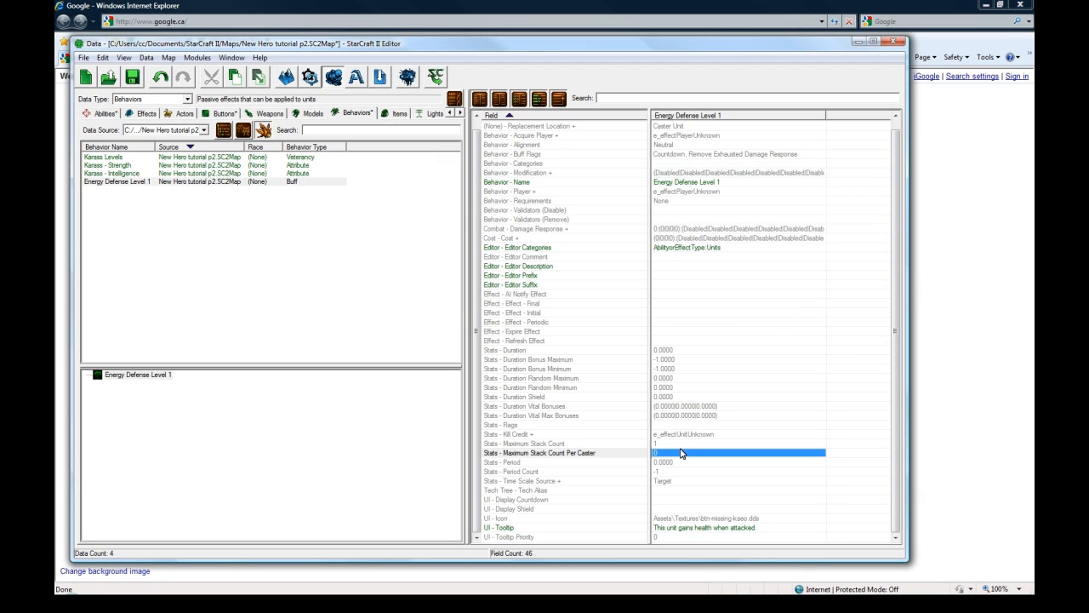
left_click(690, 434)
left_click(673, 343)
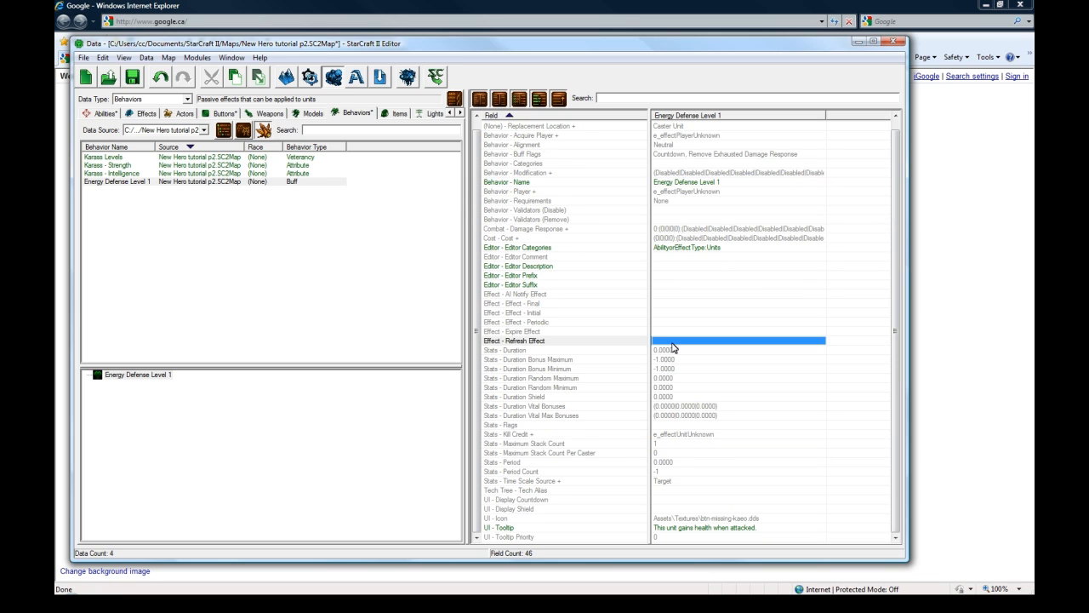
scroll(669, 319, "up", 1)
left_click(548, 240)
double_click(691, 240)
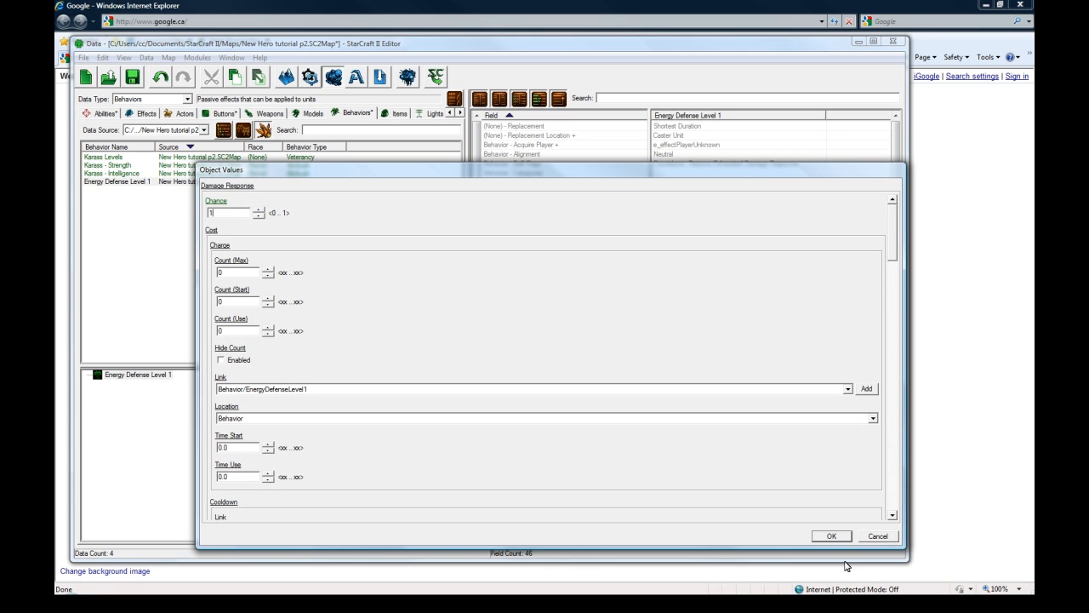
left_click(831, 535)
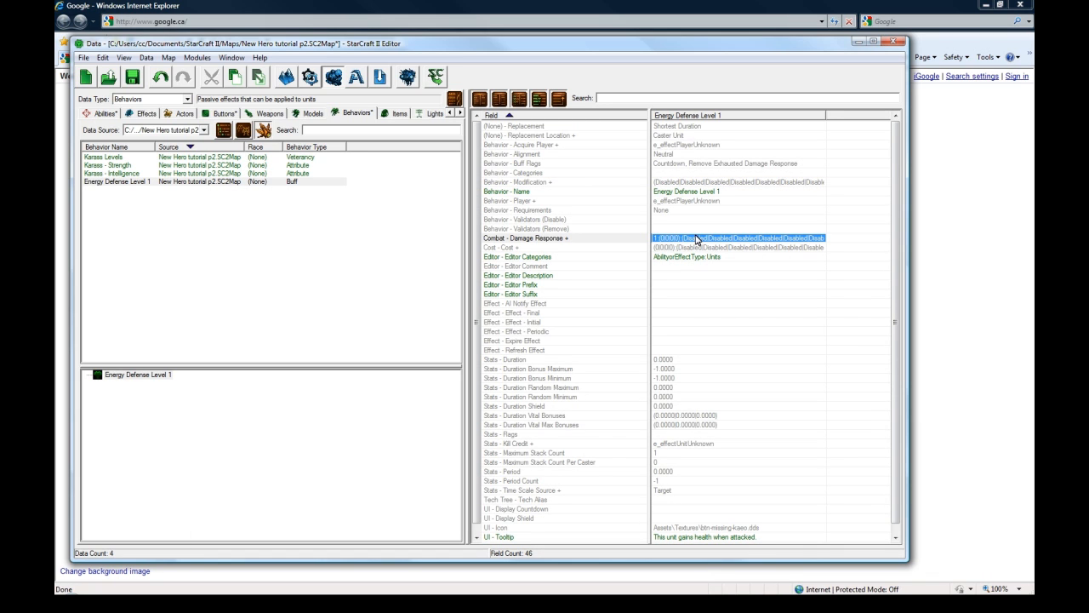
Step: Create a Modify Unit effect named "Energy Defense +HP Level 1" with its suggested ID
left_click(142, 113)
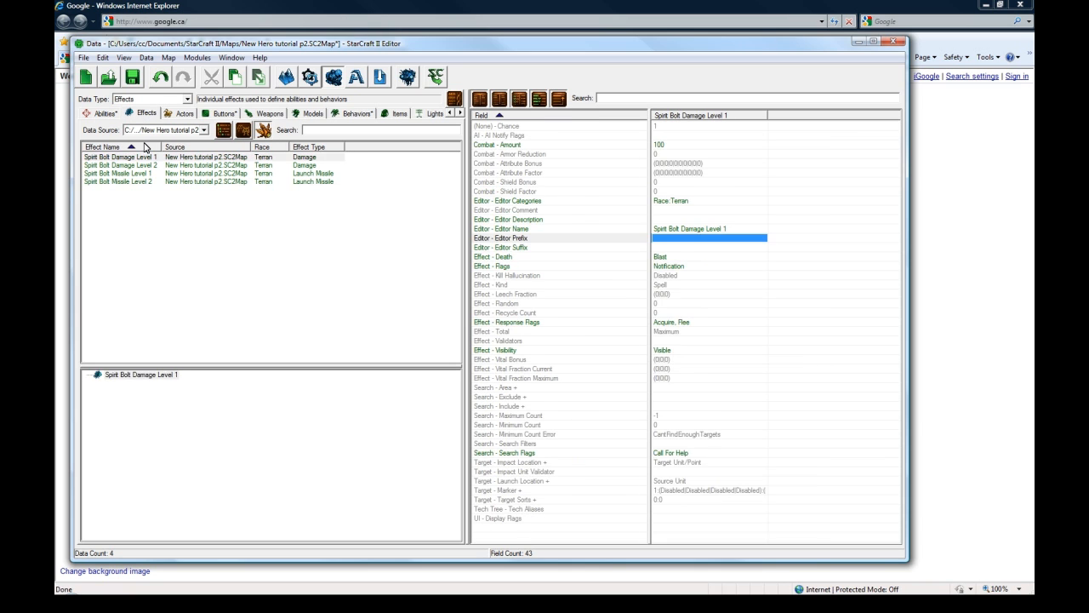
right_click(128, 196)
left_click(170, 204)
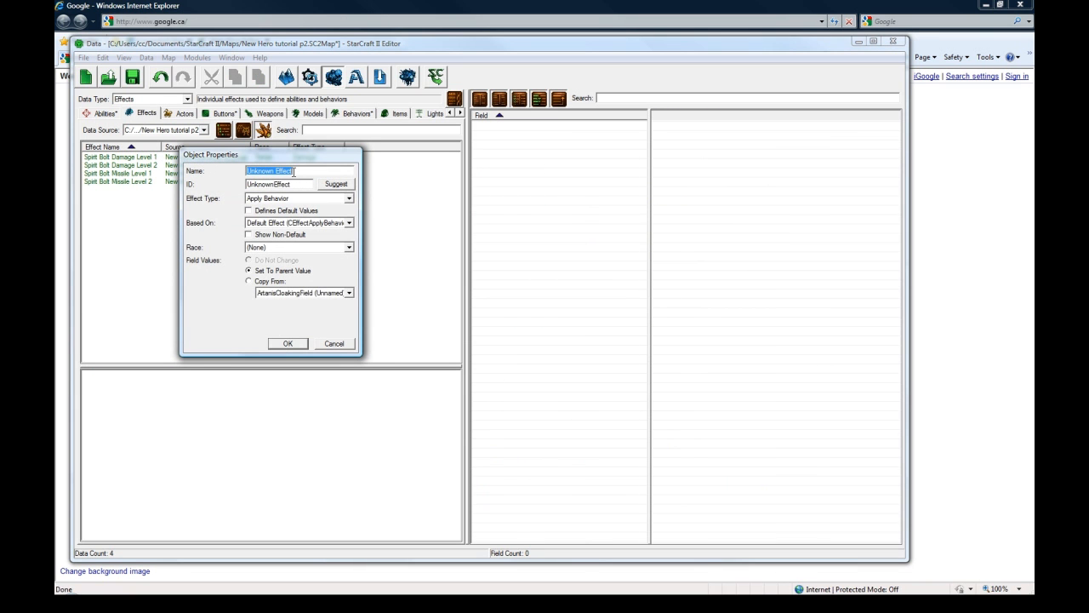
type("Energy Defense +HP Level 1")
left_click(346, 184)
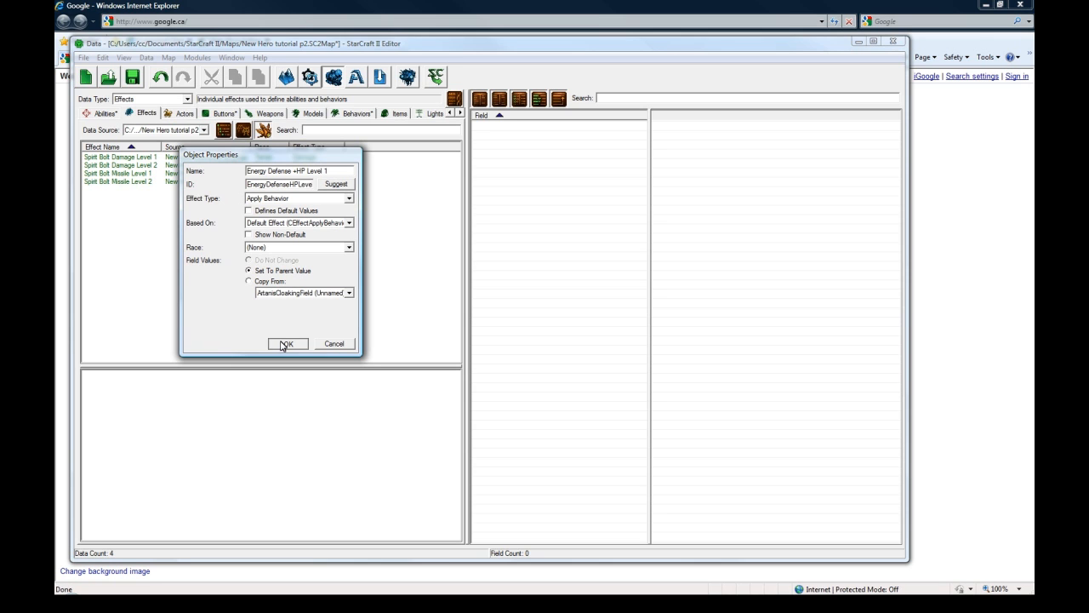
left_click(293, 198)
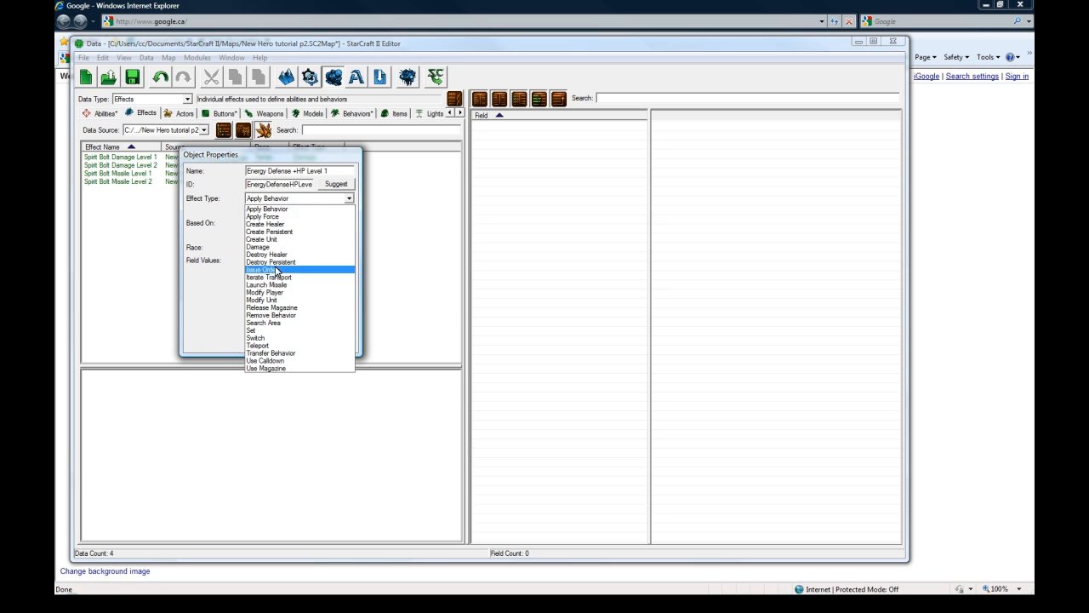
left_click(276, 301)
left_click(287, 343)
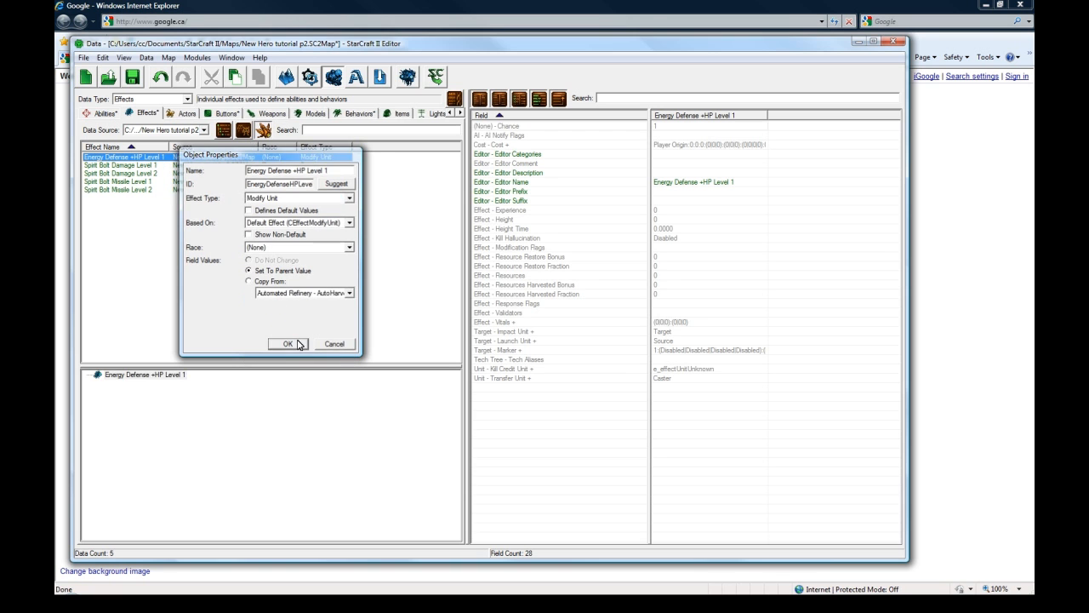
Step: Set the Impact Unit target of the Energy Defense +HP Level 1 effect to Caster
double_click(668, 330)
left_click(278, 243)
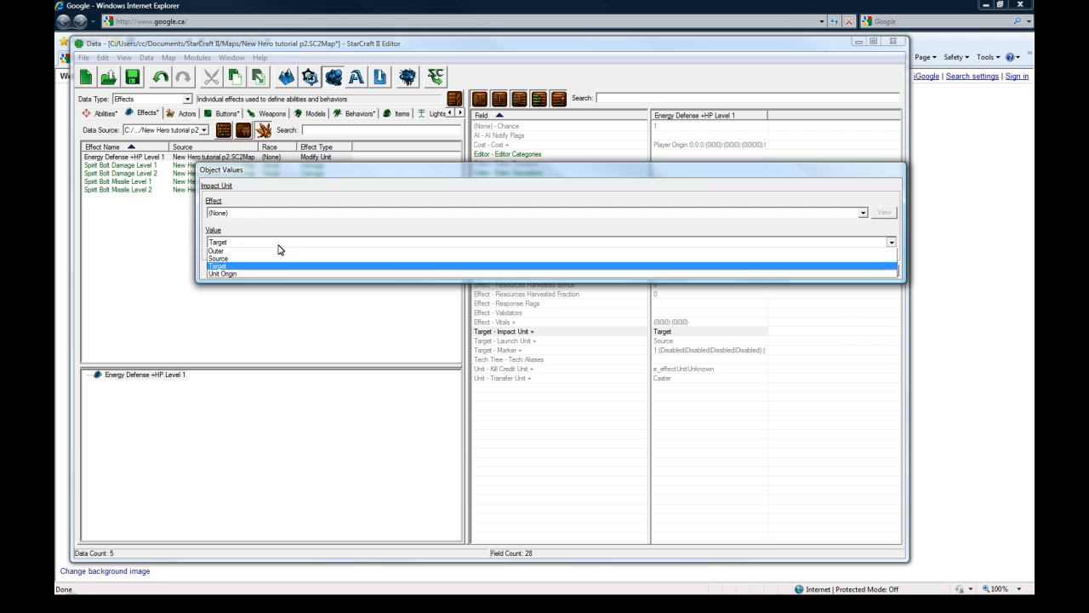
left_click(284, 255)
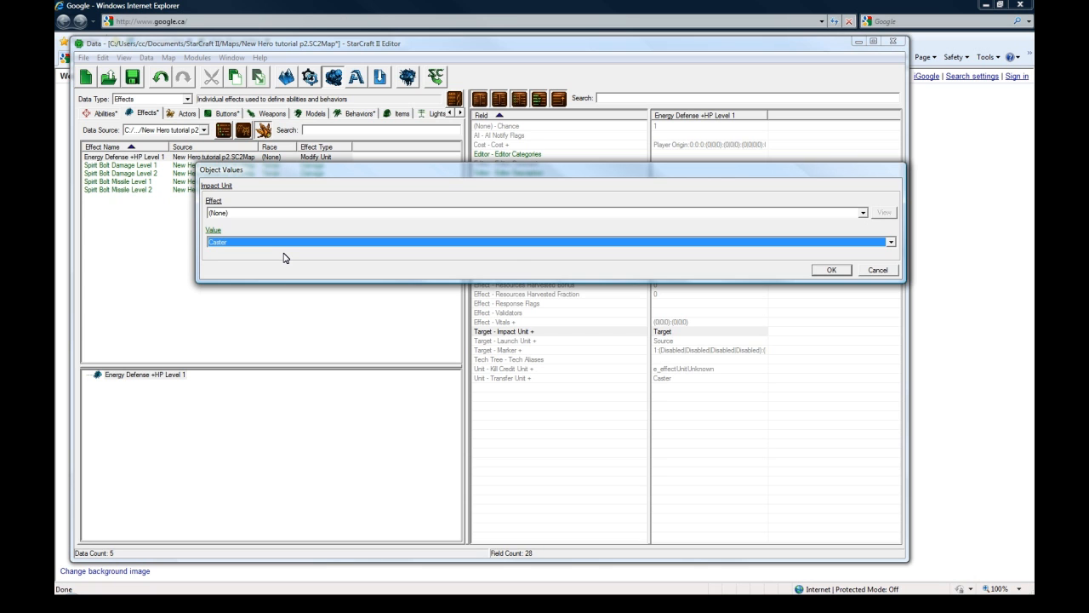
left_click(831, 270)
Step: Set the Life change in the Vitals of the Energy Defense +HP Level 1 effect to 1
left_click(689, 340)
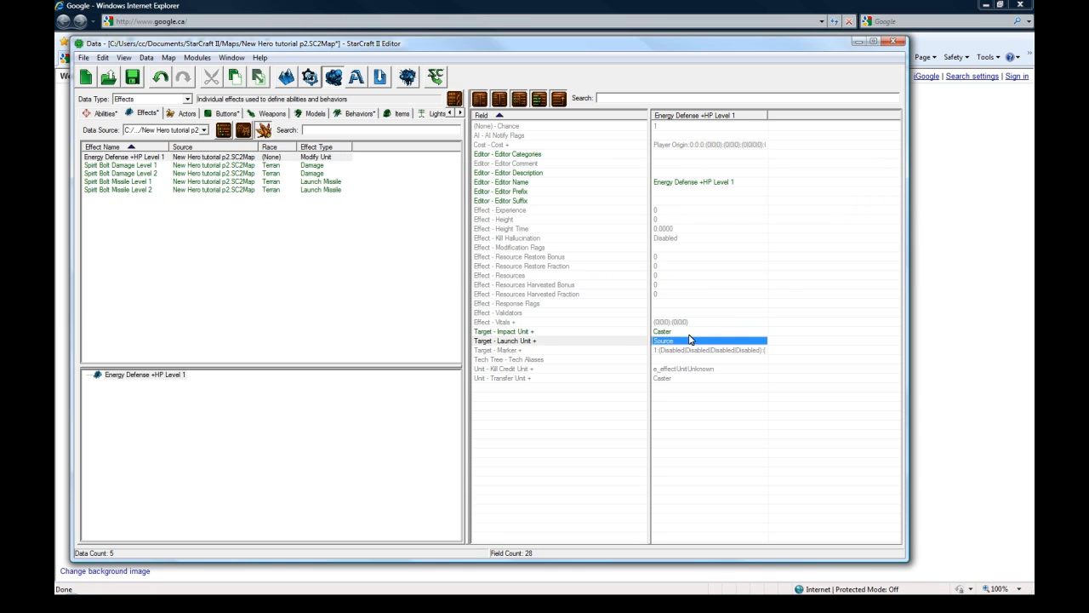
left_click(689, 313)
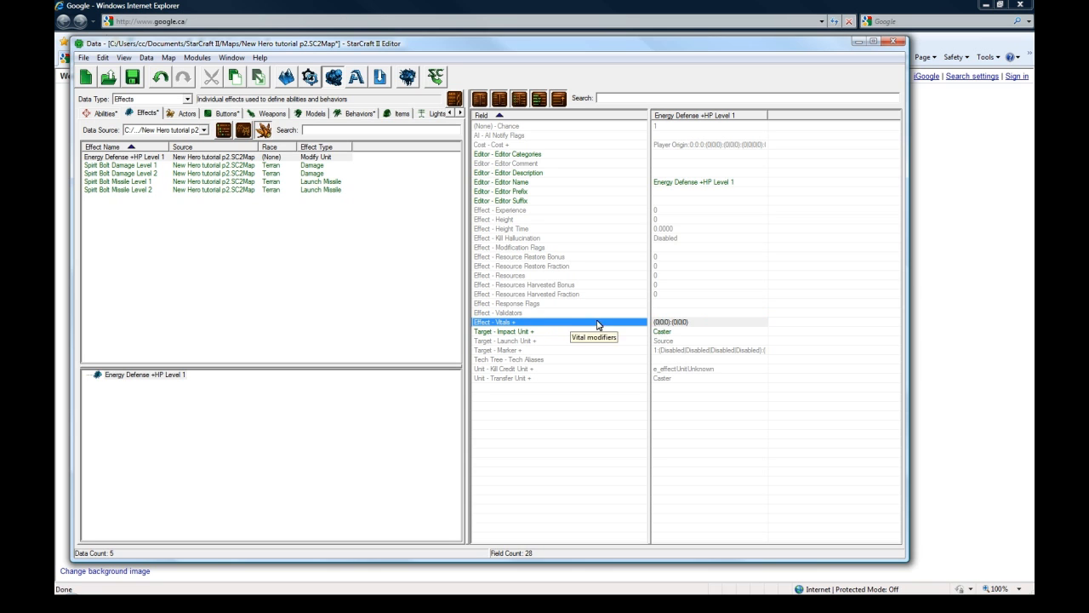
left_click(668, 322)
double_click(668, 321)
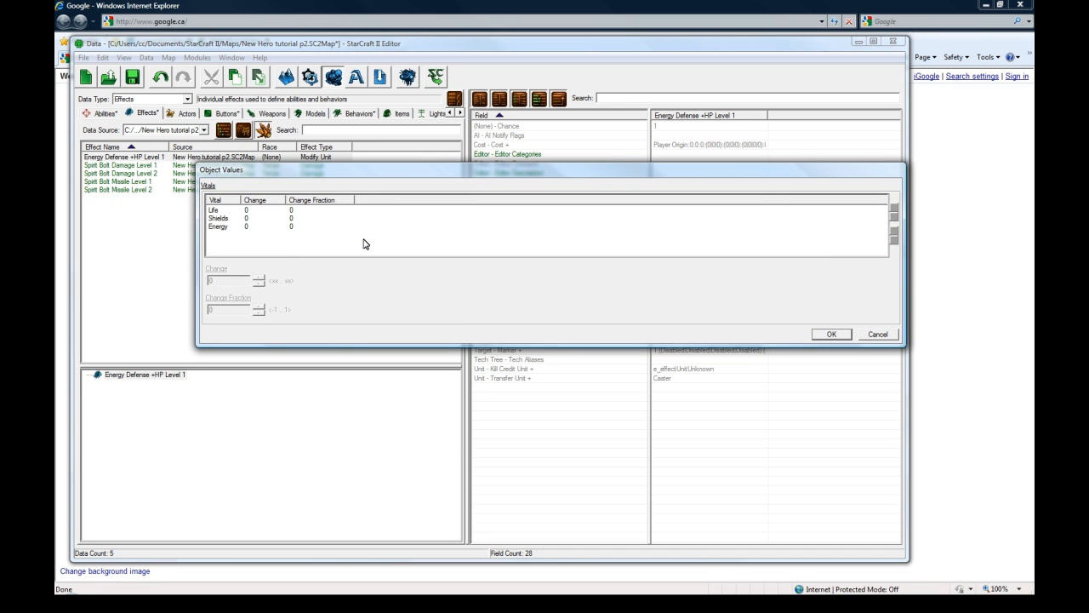
left_click(230, 210)
double_click(211, 281)
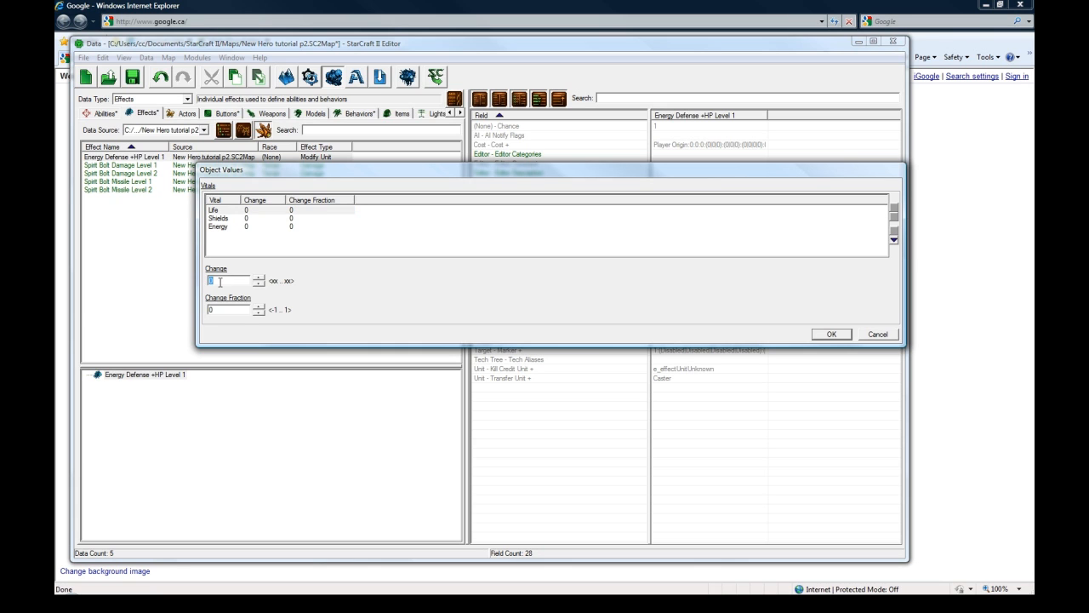
type("1")
left_click(270, 211)
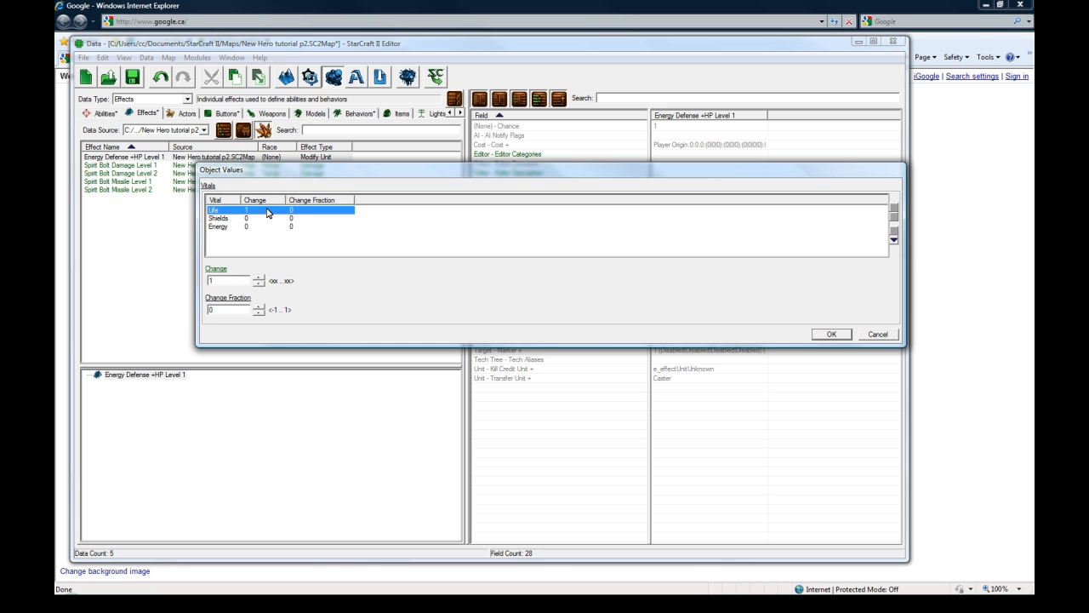
left_click(825, 333)
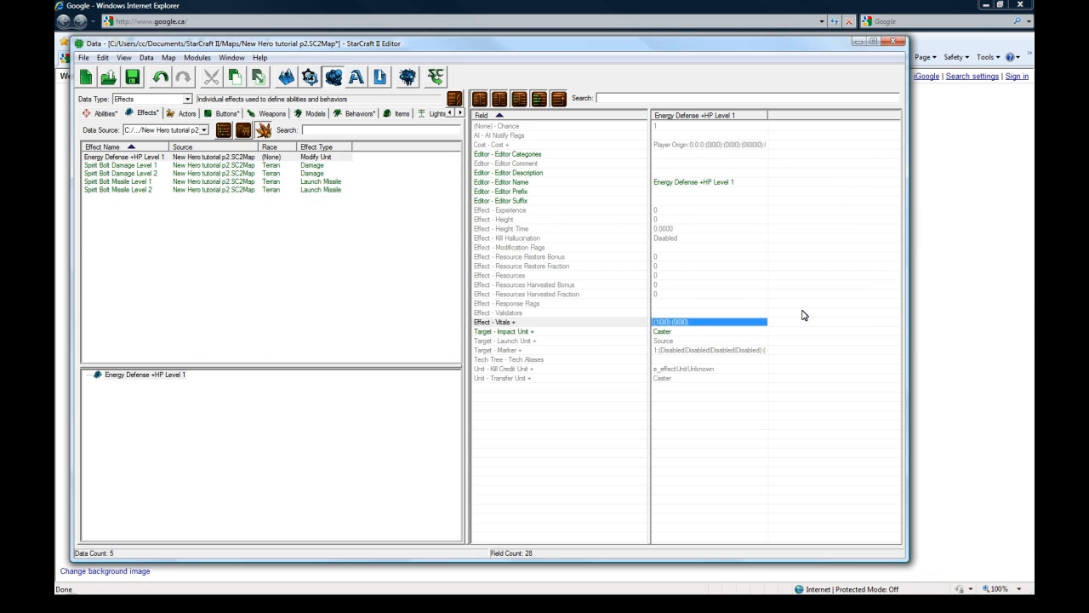
Step: Duplicate the Energy Defense +HP Level 1 effect and rename the copy "Energy Defense +HP Level 2" with a suggested ID
left_click(204, 158)
key("ctrl+c")
key("ctrl+v")
double_click(178, 166)
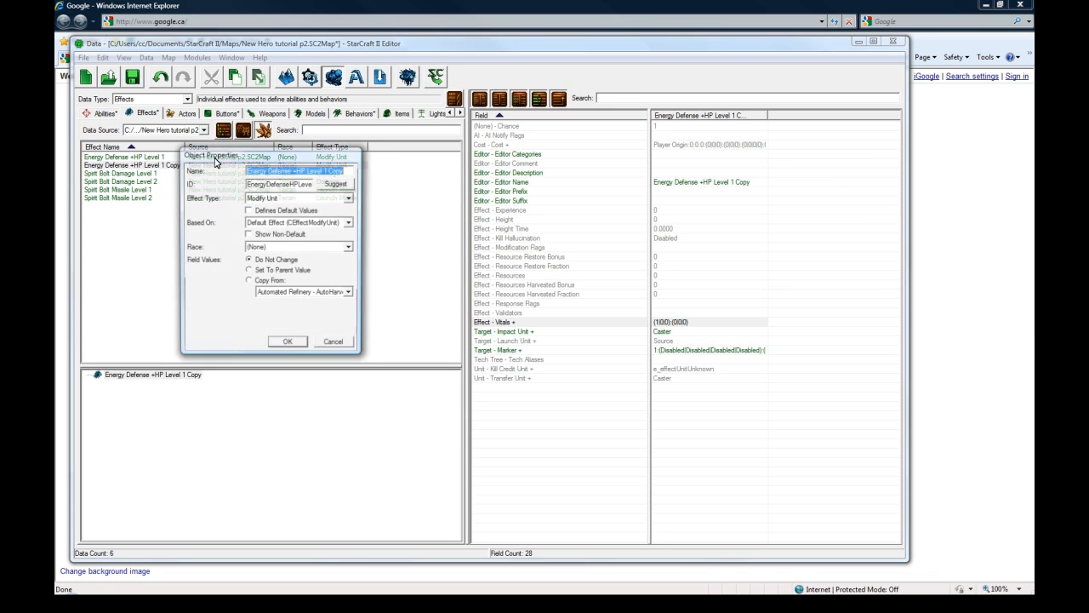
key("End")
key("BackSpace")
key("BackSpace")
key("BackSpace")
key("BackSpace")
key("BackSpace")
key("BackSpace")
type("2")
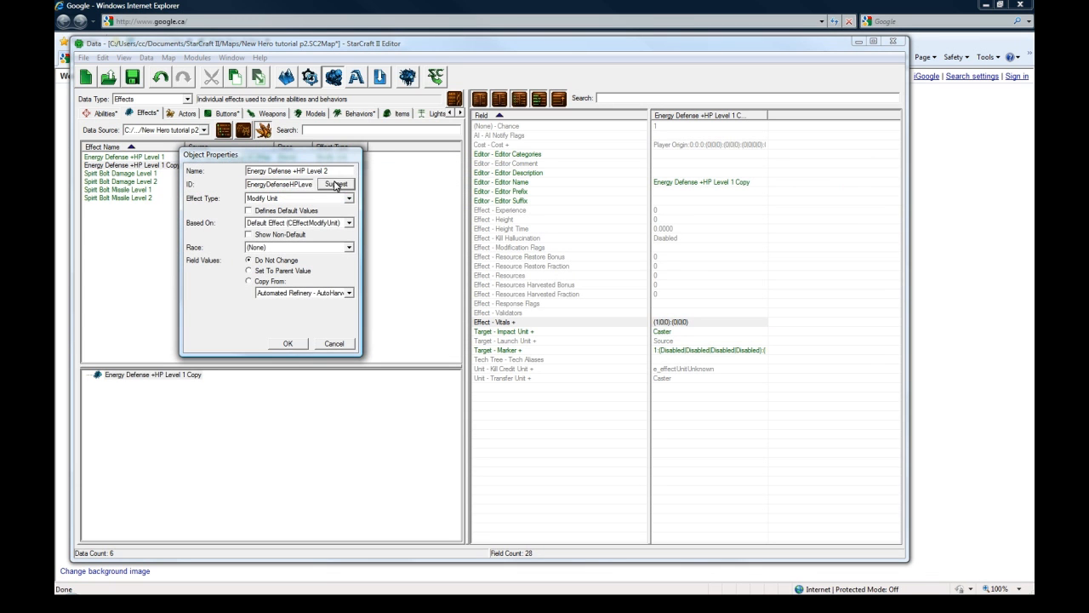
left_click(335, 184)
left_click(288, 343)
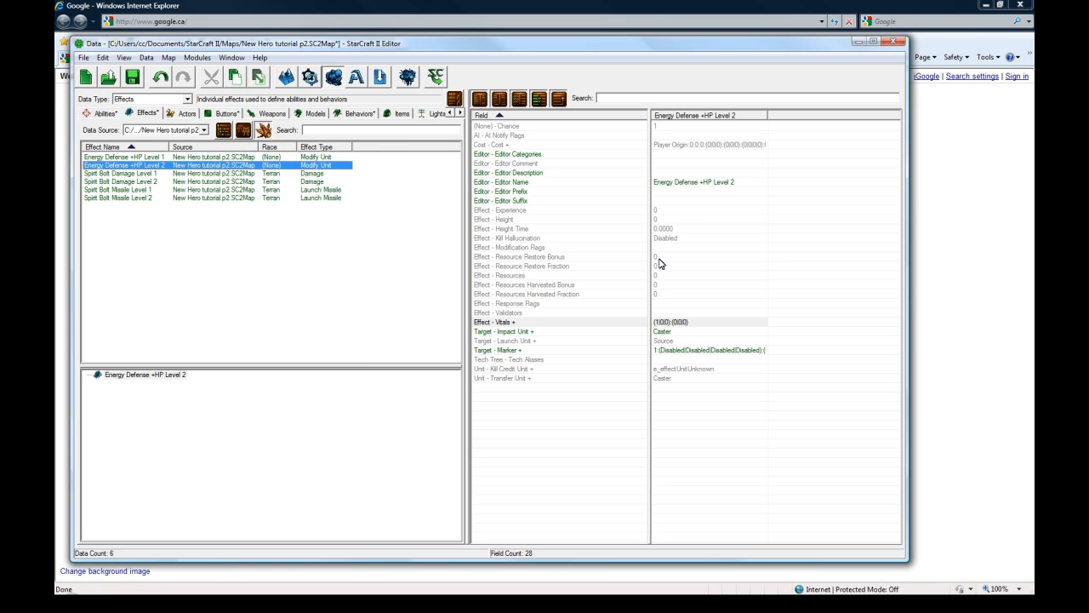
Step: Set the Life change in the Vitals of the Energy Defense +HP Level 2 effect to 2
double_click(689, 322)
left_click(259, 214)
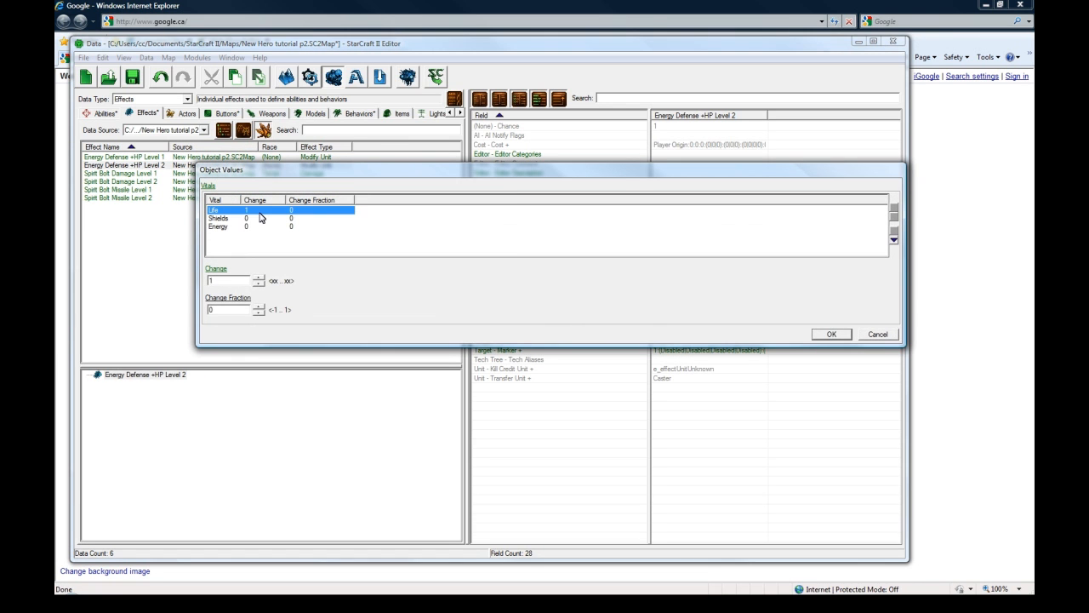
double_click(240, 280)
type("2")
left_click(819, 334)
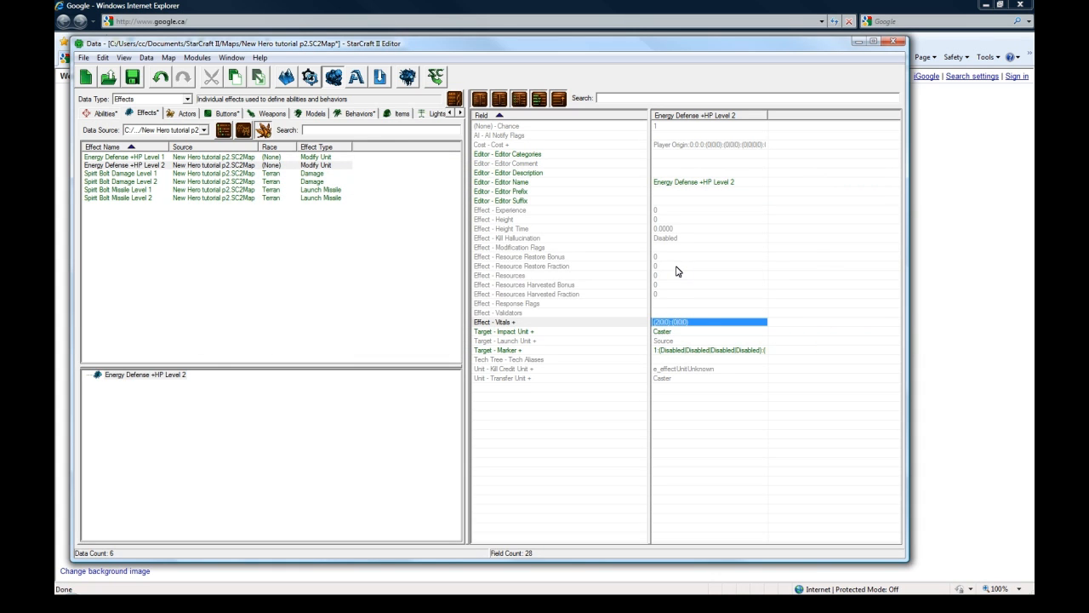
Step: Set the Handled effect in the Damage Response of the Energy Defense Level 1 behavior to Energy Defense +HP Level 1
left_click(356, 114)
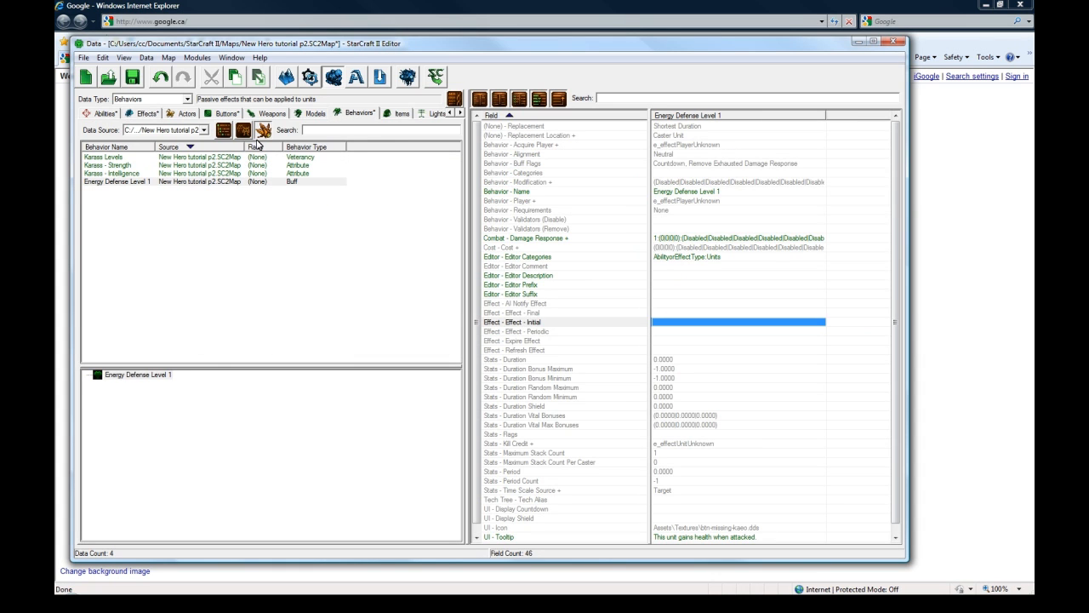
left_click(698, 285)
double_click(691, 239)
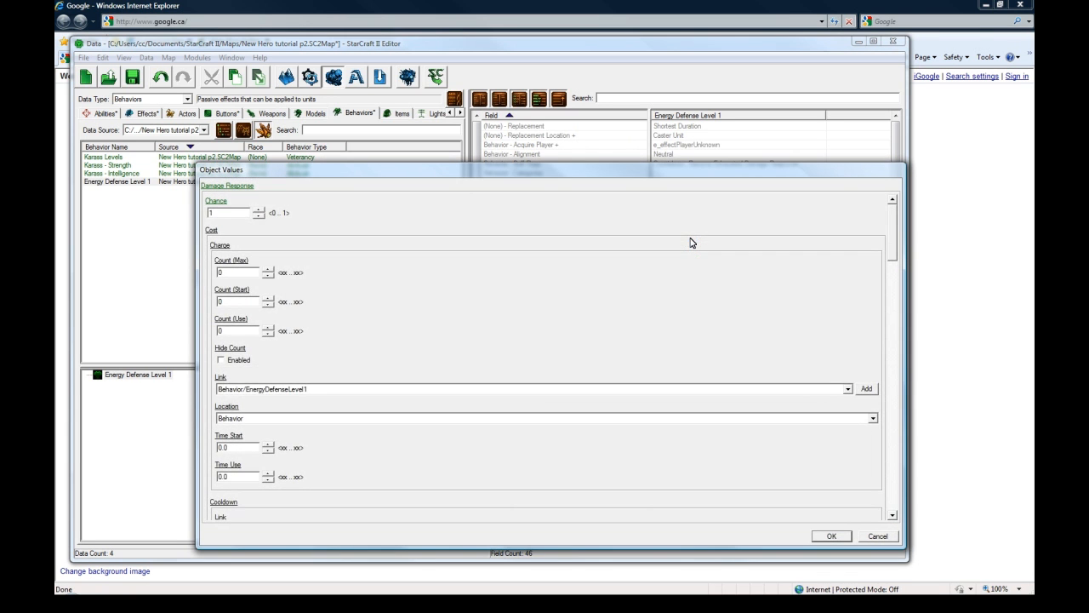
left_click_drag(892, 219, 885, 381)
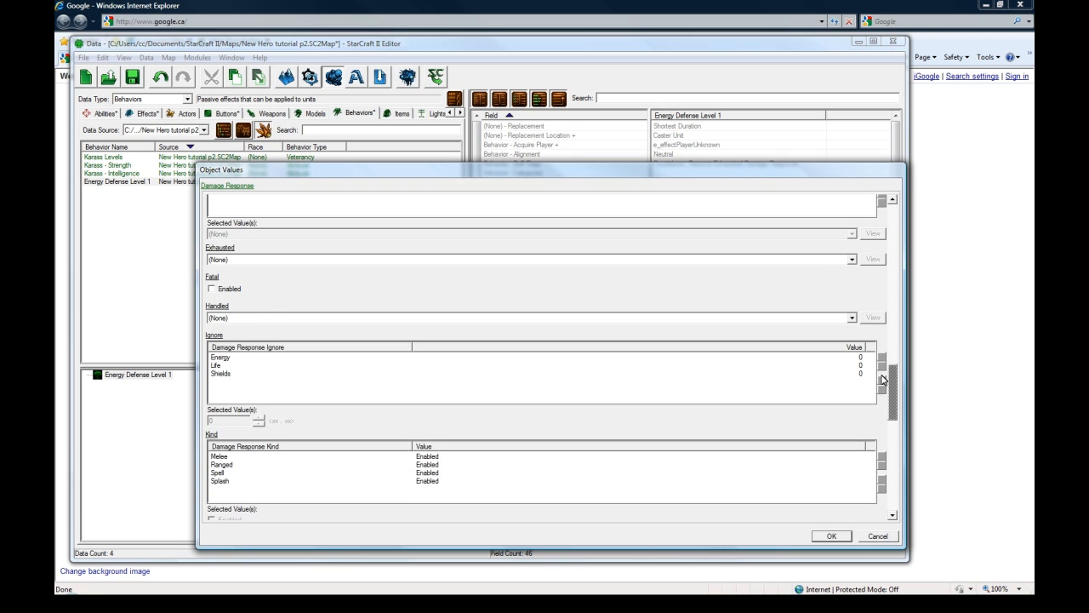
left_click(224, 318)
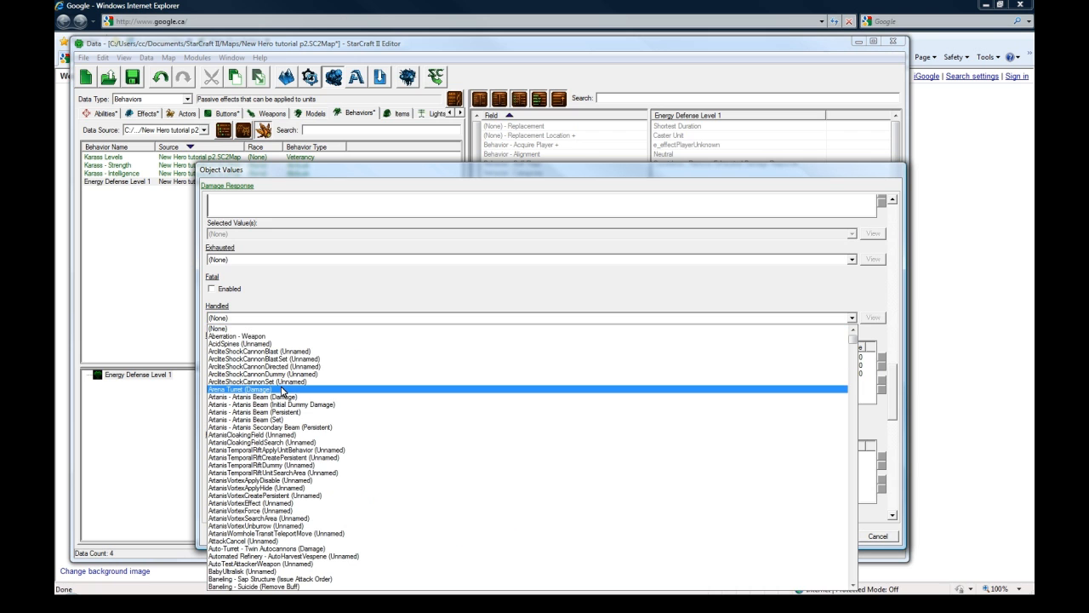
key("e")
scroll(304, 418, "down", 5)
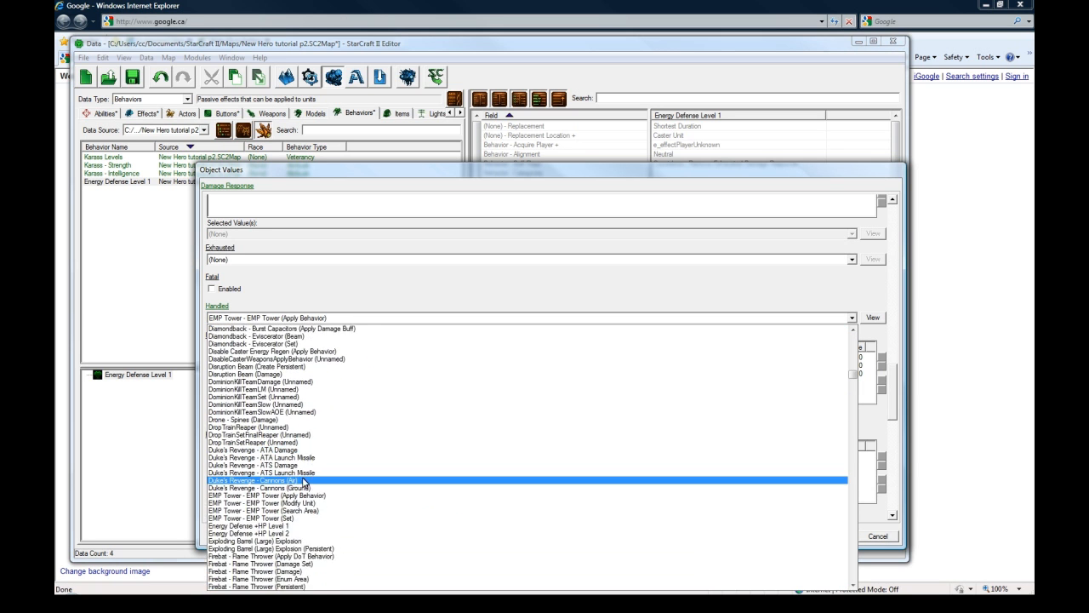
left_click(277, 503)
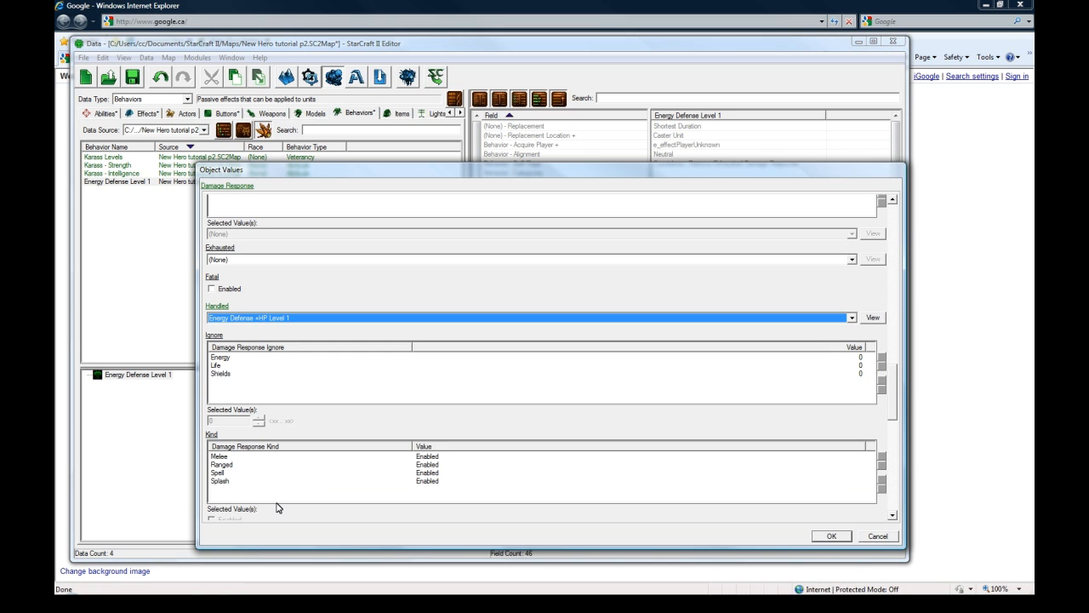
Step: Set the Energy cost in the Damage Response Vitals of the Energy Defense Level 1 behavior to 0.5
left_click_drag(893, 389, 894, 332)
left_click(227, 315)
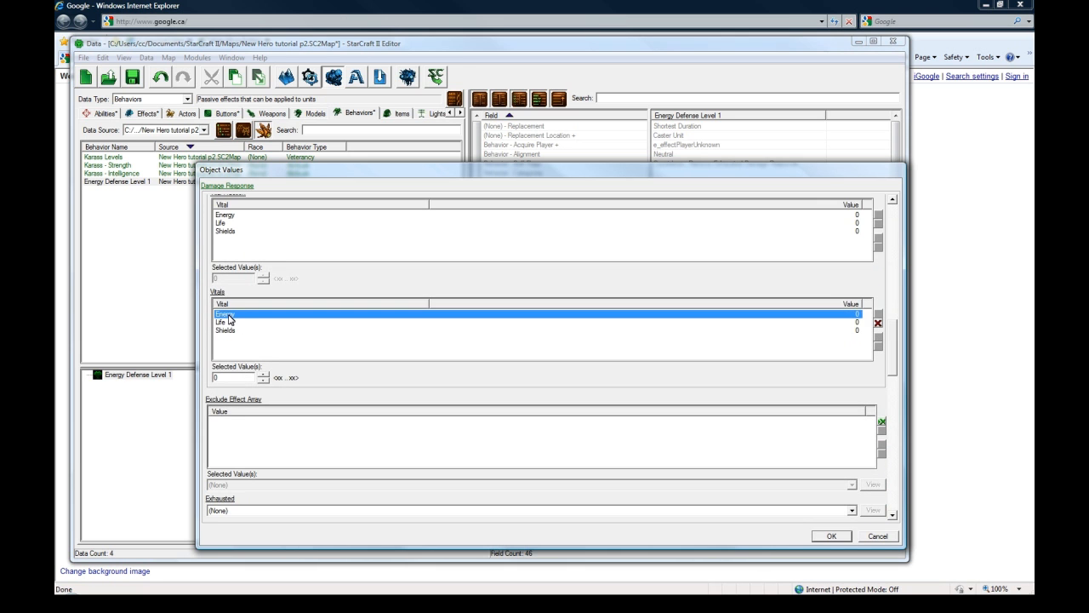
left_click_drag(228, 377, 199, 374)
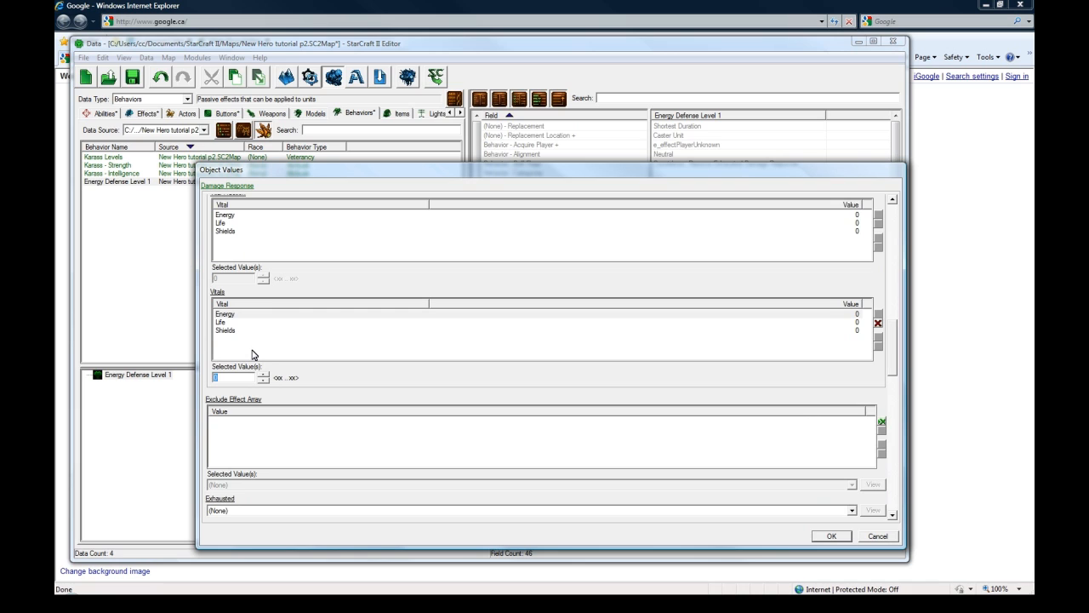
type("0.5")
left_click(285, 315)
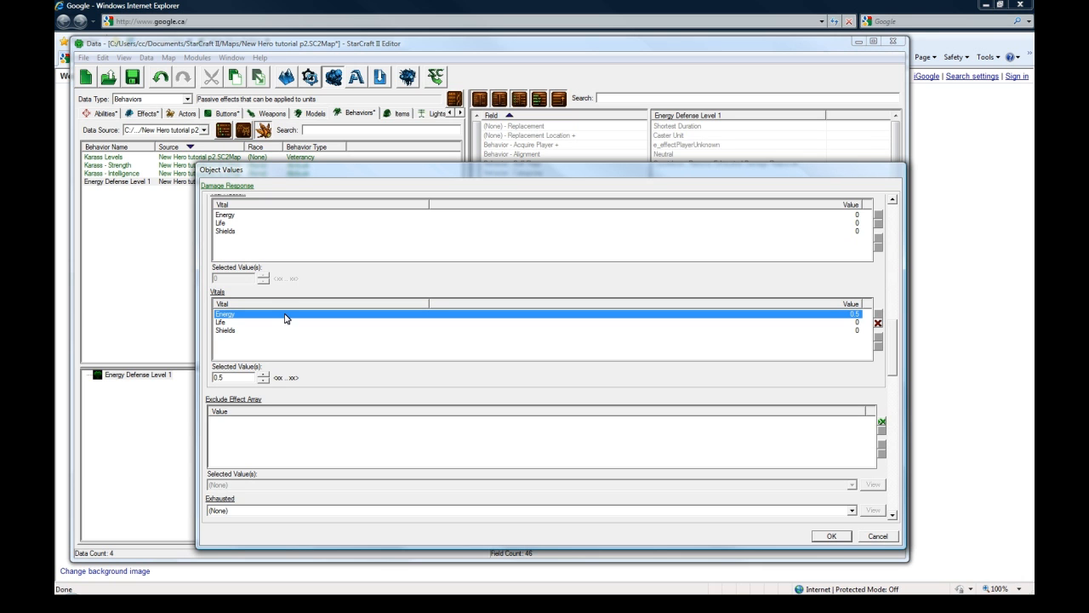
left_click(831, 536)
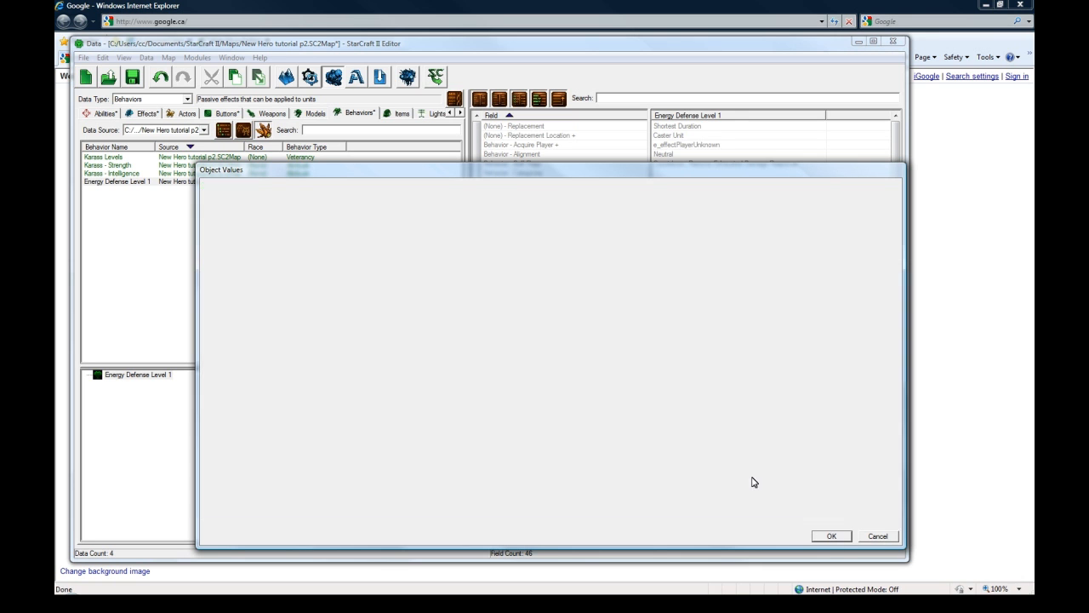
Step: Duplicate the Energy Defense Level 1 behavior and rename the copy "Energy Defense Level 2" with a suggested ID
left_click(155, 182)
key("ctrl+c")
key("ctrl+v")
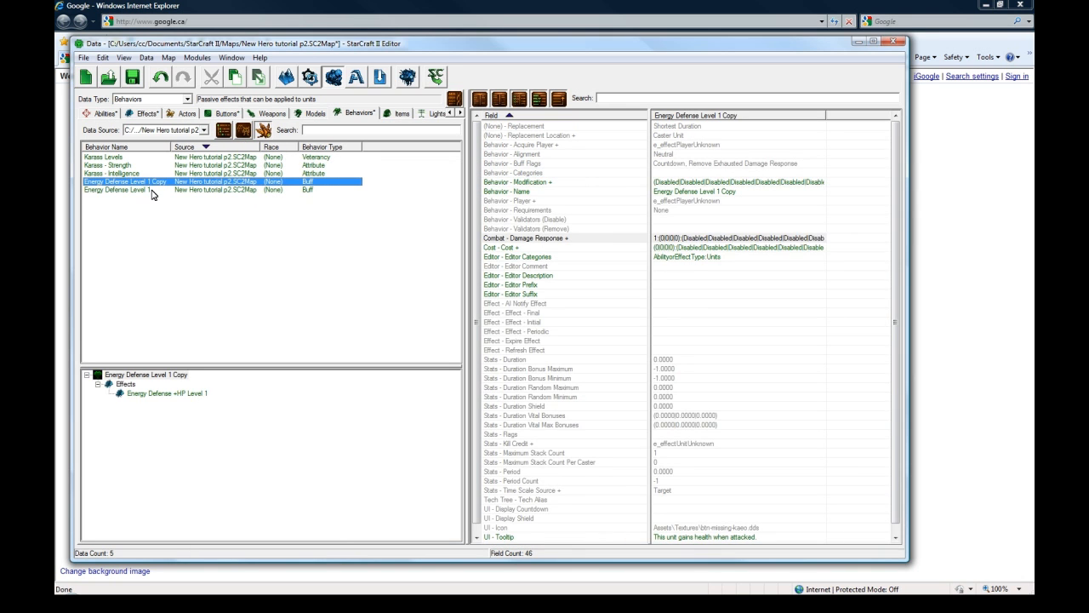
double_click(151, 183)
left_click_drag(309, 170, 332, 169)
type("2")
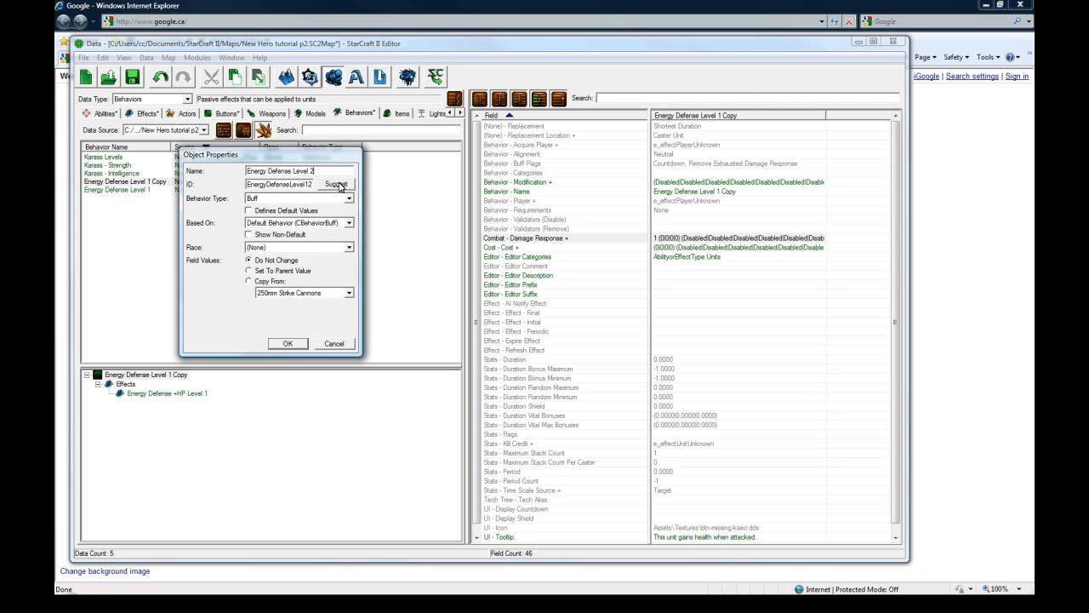
left_click(336, 183)
left_click(287, 343)
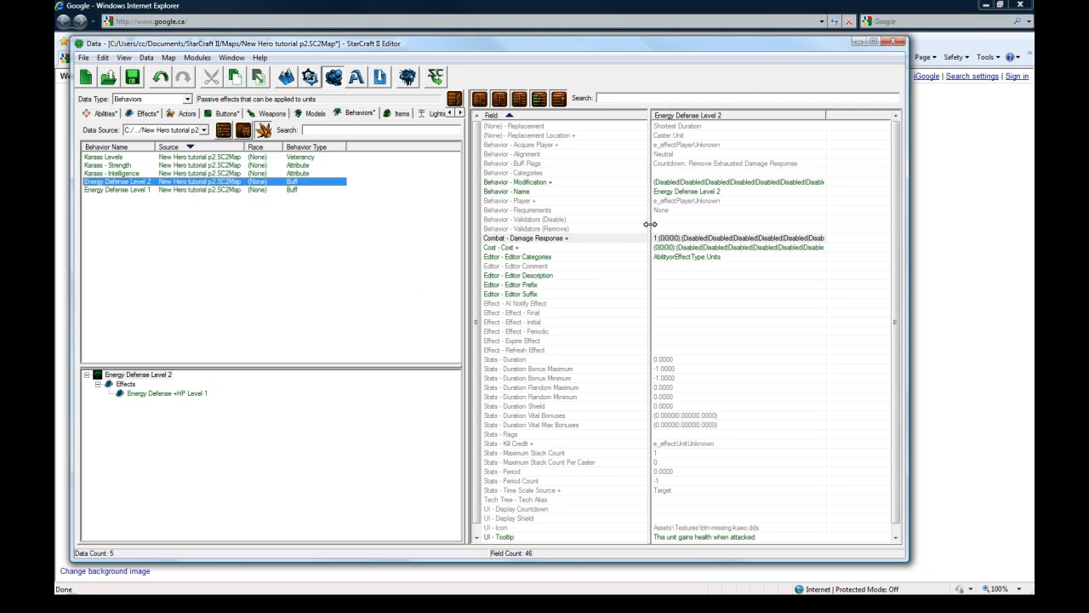
Step: Set the Energy cost in the Damage Response Vitals of the Energy Defense Level 2 behavior to 1
left_click(713, 192)
left_click(702, 238)
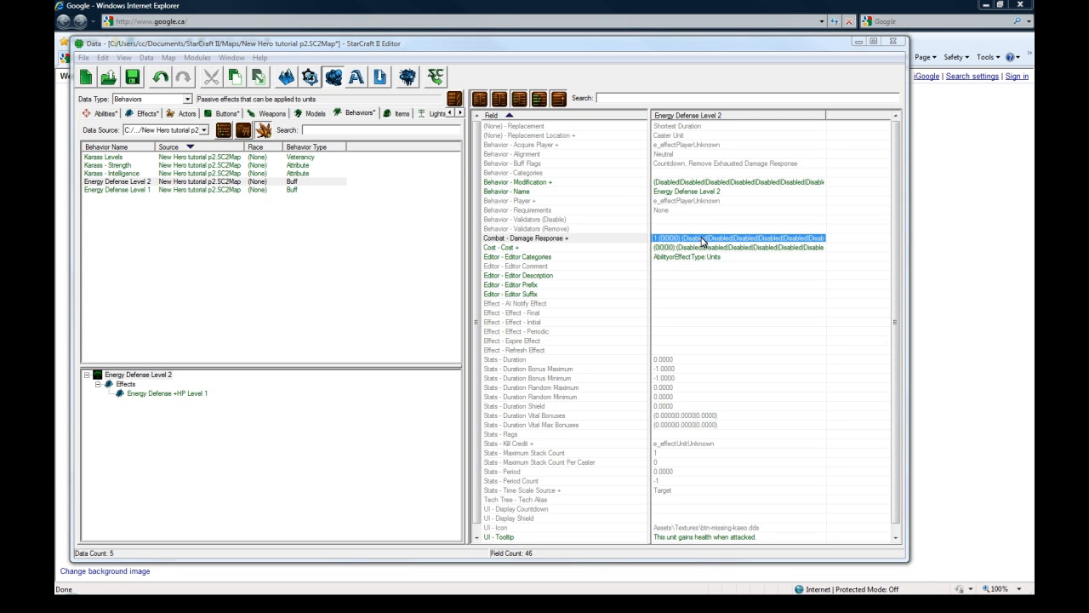
double_click(703, 238)
left_click_drag(893, 214, 891, 340)
left_click(835, 260)
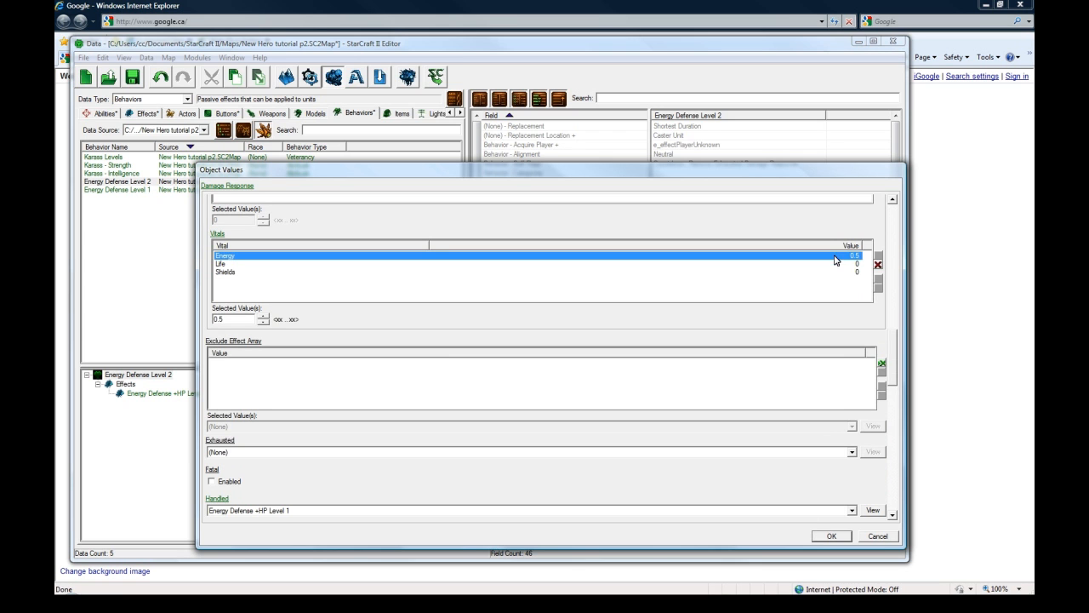
left_click_drag(228, 320, 188, 317)
type("1")
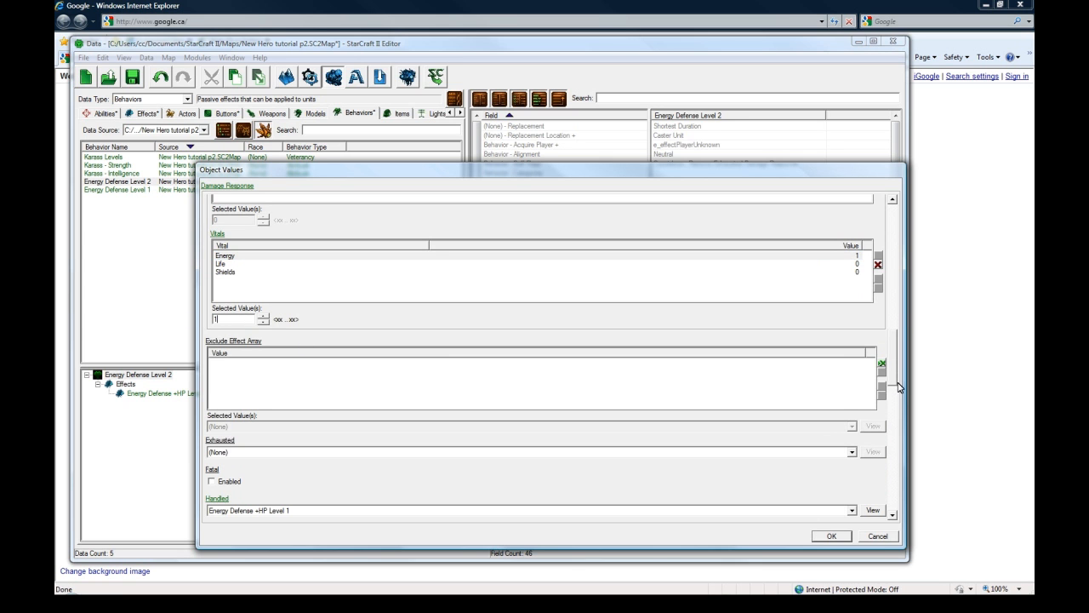
Step: Set the Handled effect in the Damage Response of the Energy Defense Level 2 behavior to Energy Defense +HP Level 2
scroll(898, 387, "down", 3)
left_click(297, 429)
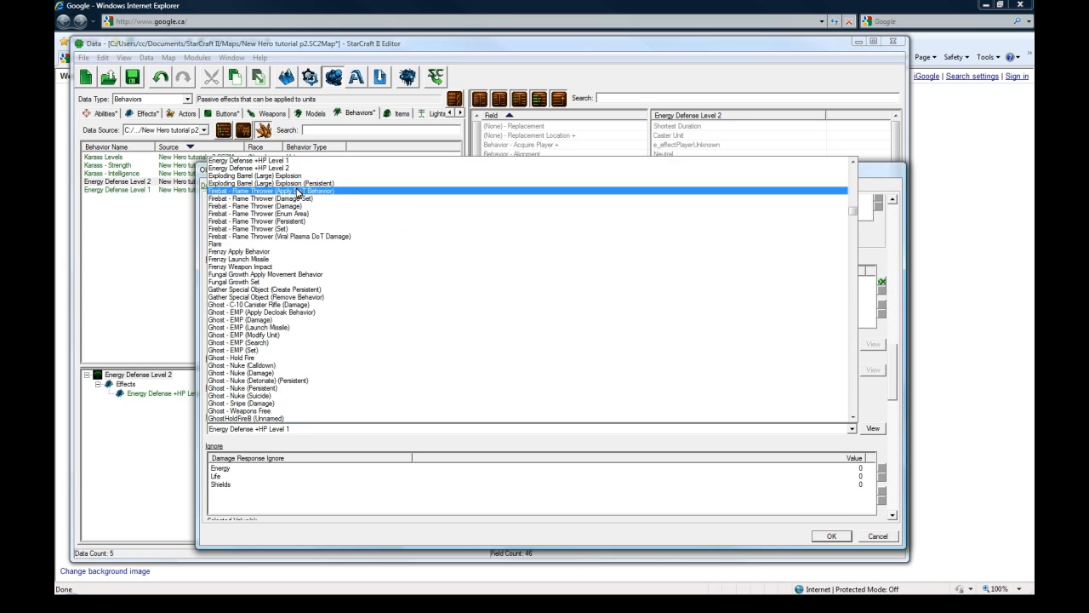
left_click(323, 169)
left_click(831, 536)
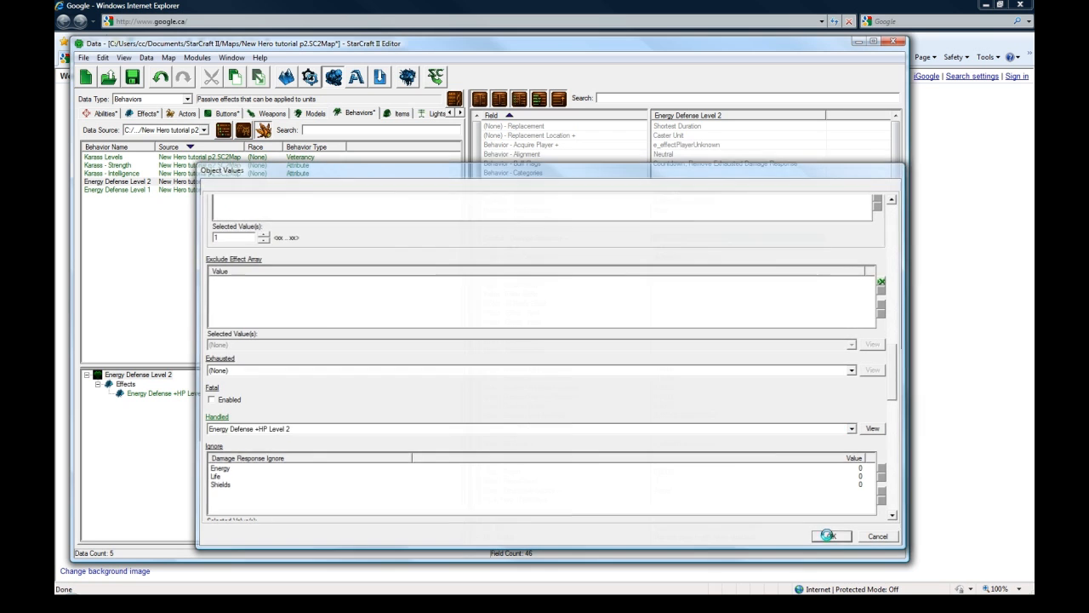
left_click(720, 331)
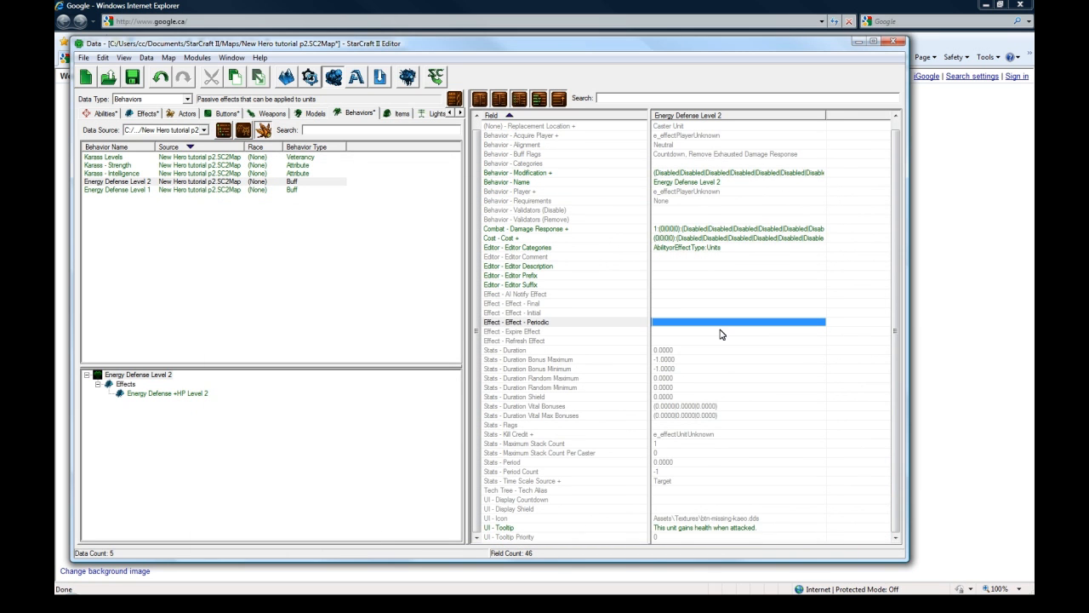
scroll(722, 334, "up", 1)
Step: Add Energy Defense Level 1 to the Behaviors of the Energy Defense ability
left_click(104, 113)
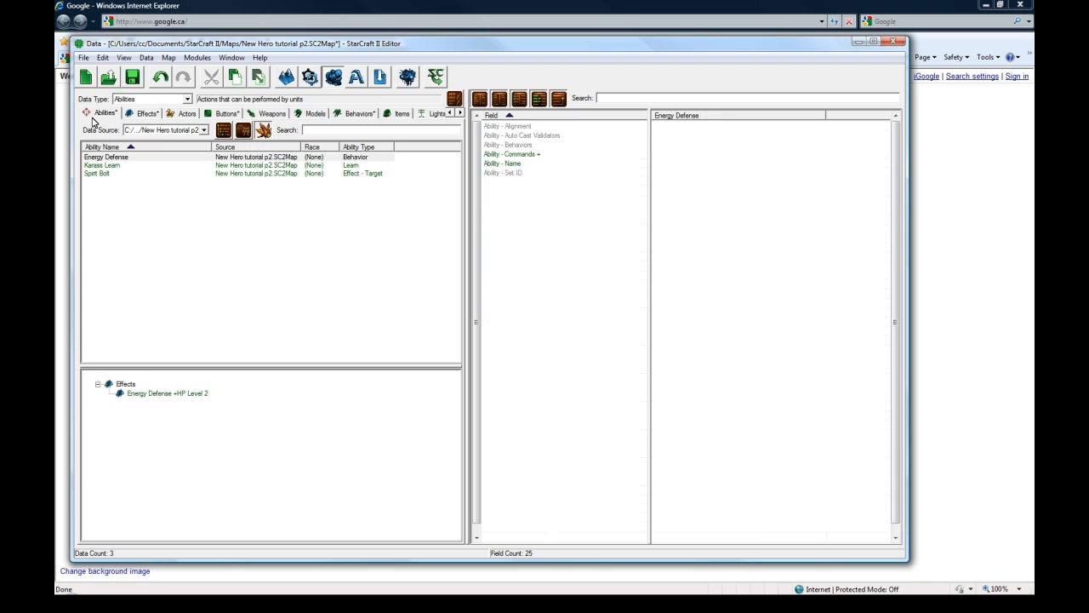
left_click(140, 157)
left_click(749, 183)
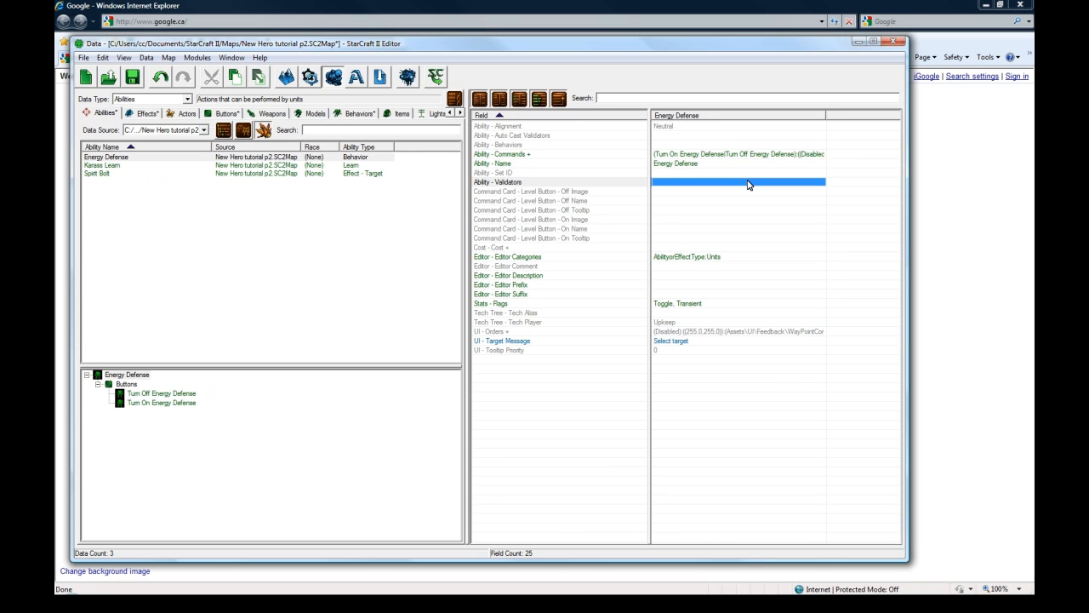
double_click(616, 145)
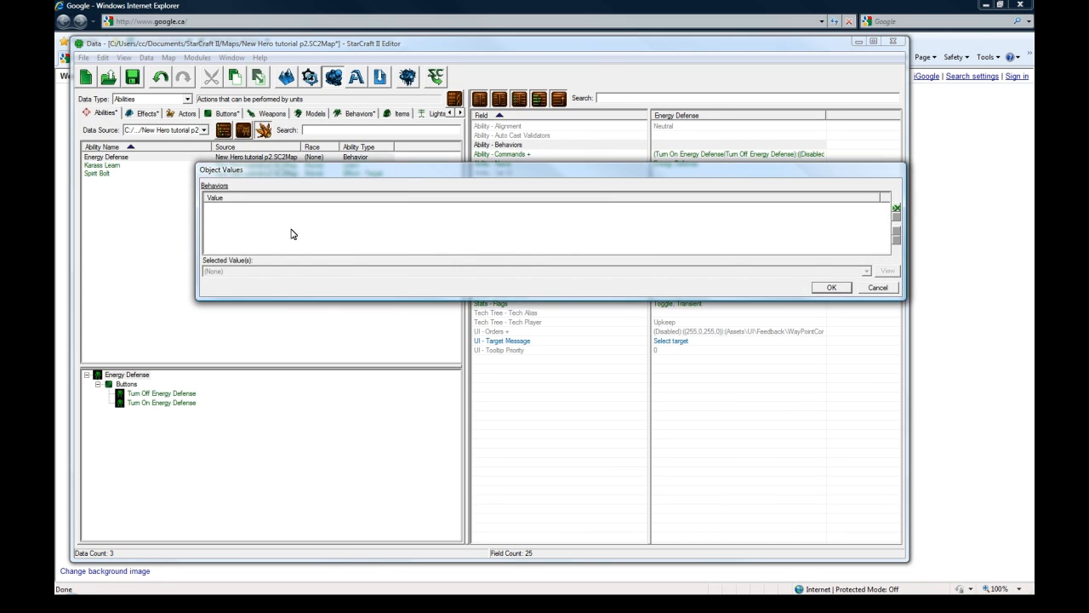
right_click(292, 231)
left_click(328, 249)
left_click(618, 173)
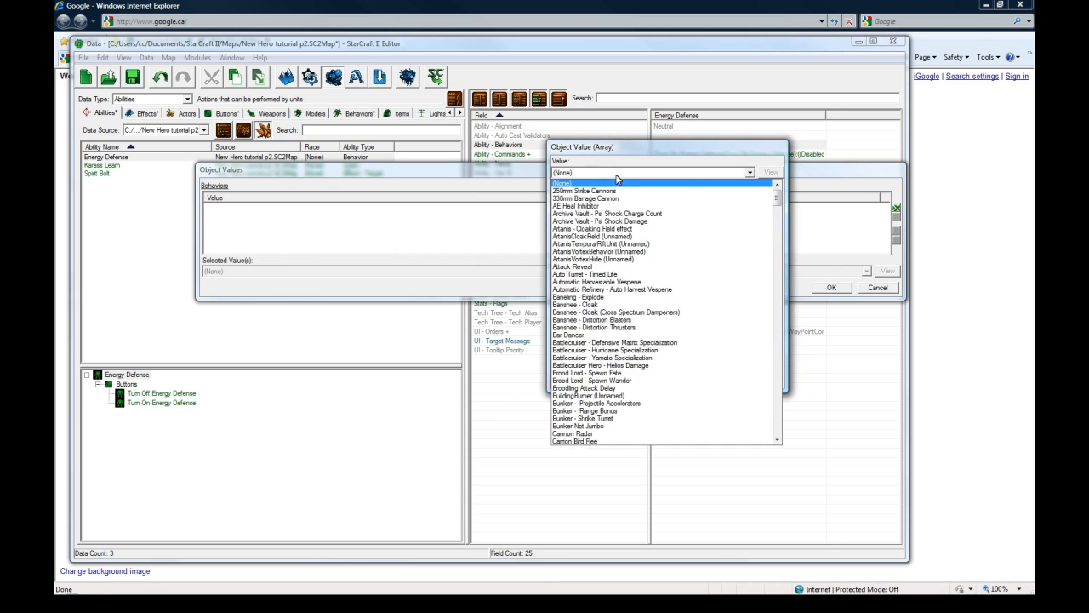
key("e")
scroll(615, 383, "down", 2)
left_click(609, 410)
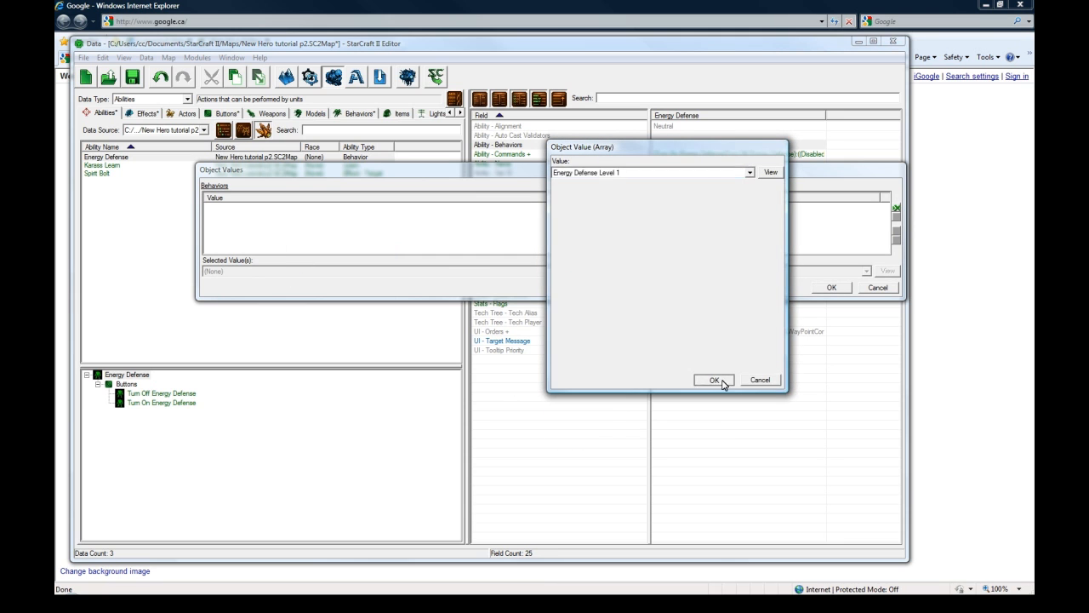
left_click(709, 381)
Step: Duplicate the entry in the ability's Behaviors list and change the copy to Energy Defense Level 2
key("ctrl+c")
key("ctrl+v")
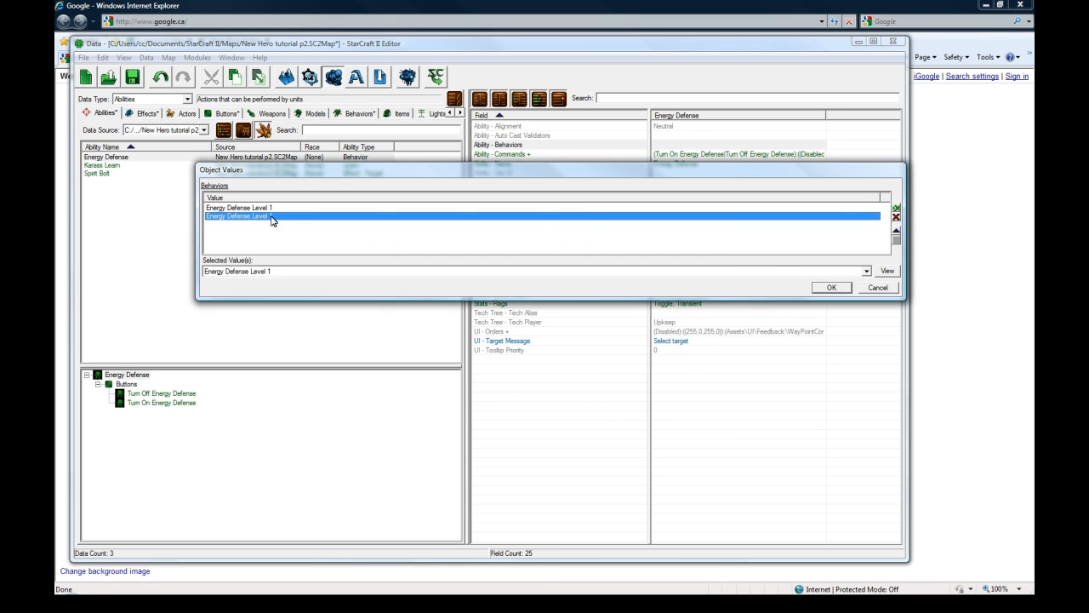
left_click(276, 271)
left_click(275, 290)
left_click(830, 287)
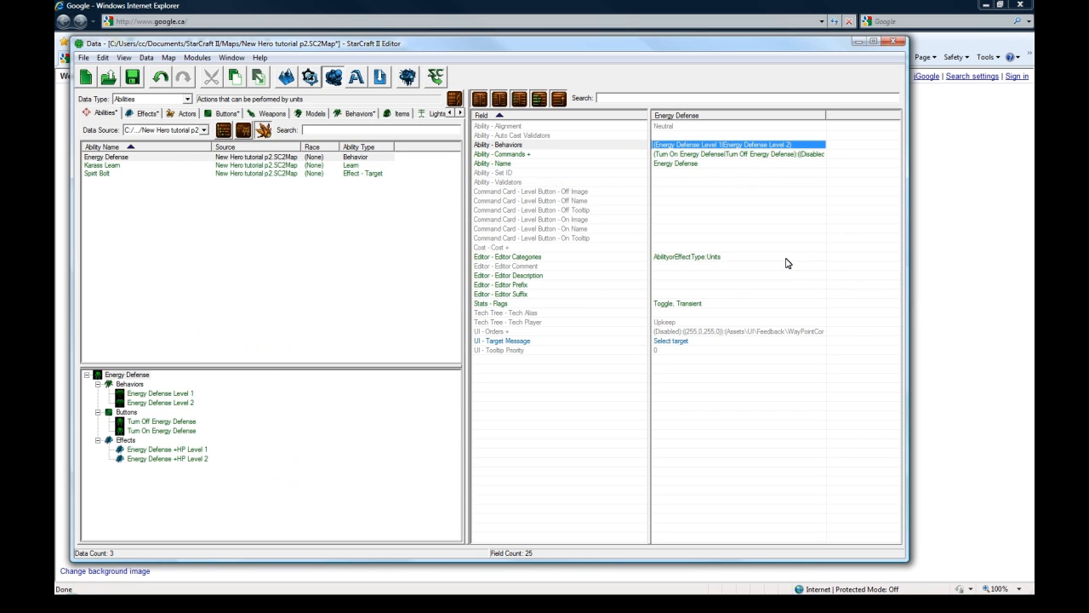
Step: Examine the Energy Defense ability's Command Card level button fields for the on and off image, name and tooltip
left_click(675, 228)
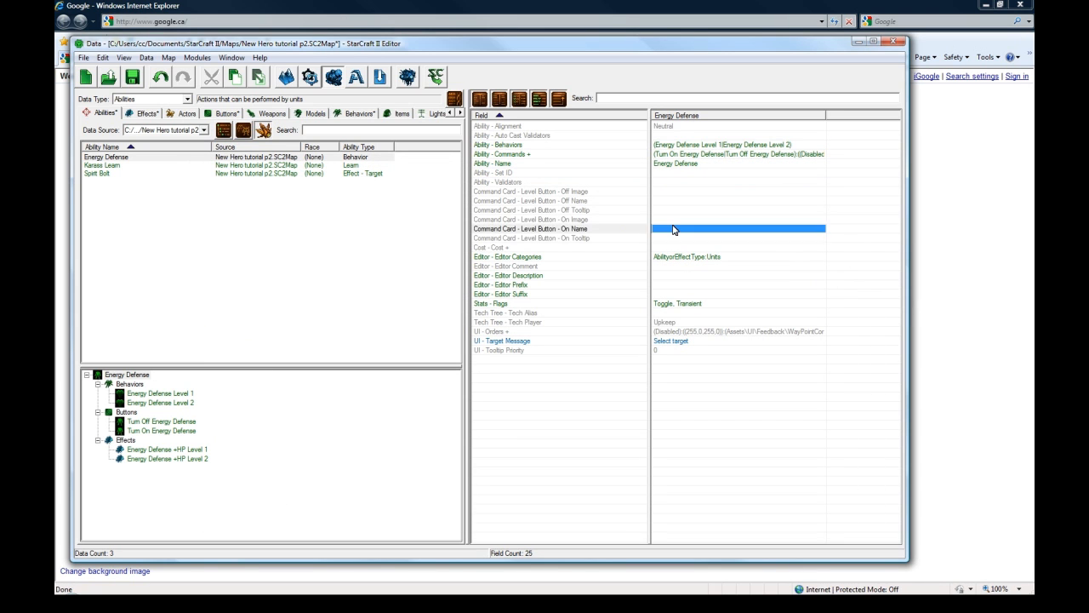
left_click(588, 238)
left_click(567, 221)
left_click_drag(598, 190, 598, 185)
left_click(590, 219)
left_click_drag(587, 241, 588, 245)
left_click(591, 211)
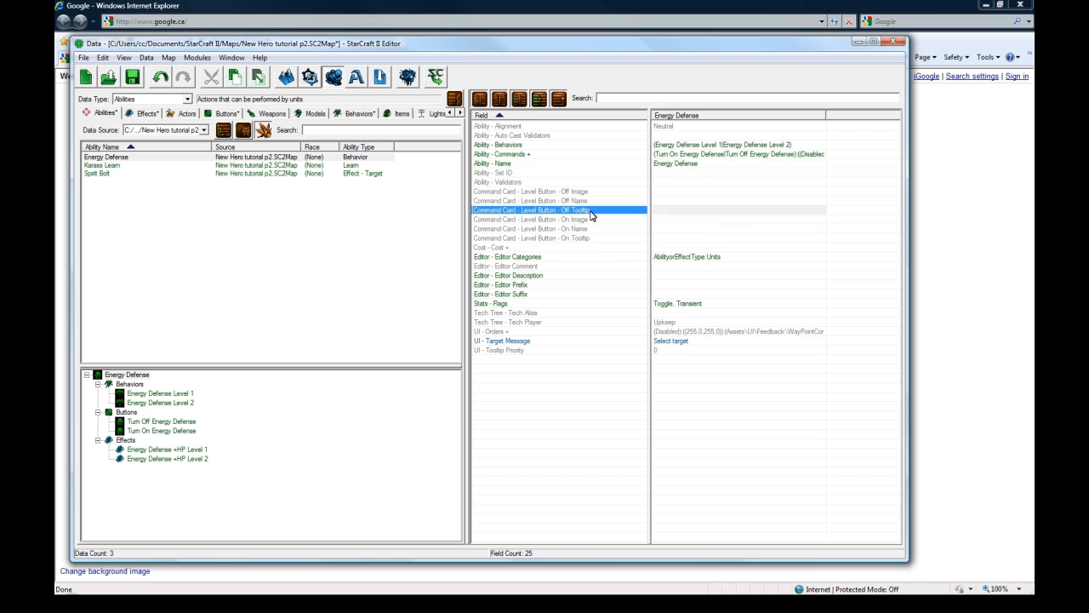
left_click(593, 239)
left_click(591, 218)
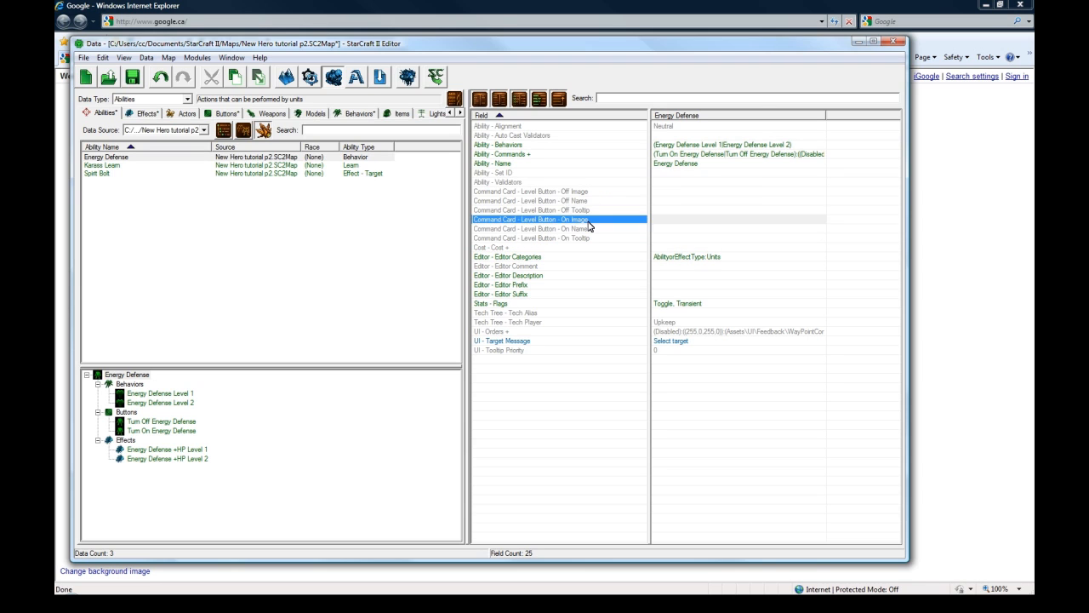
left_click(602, 201)
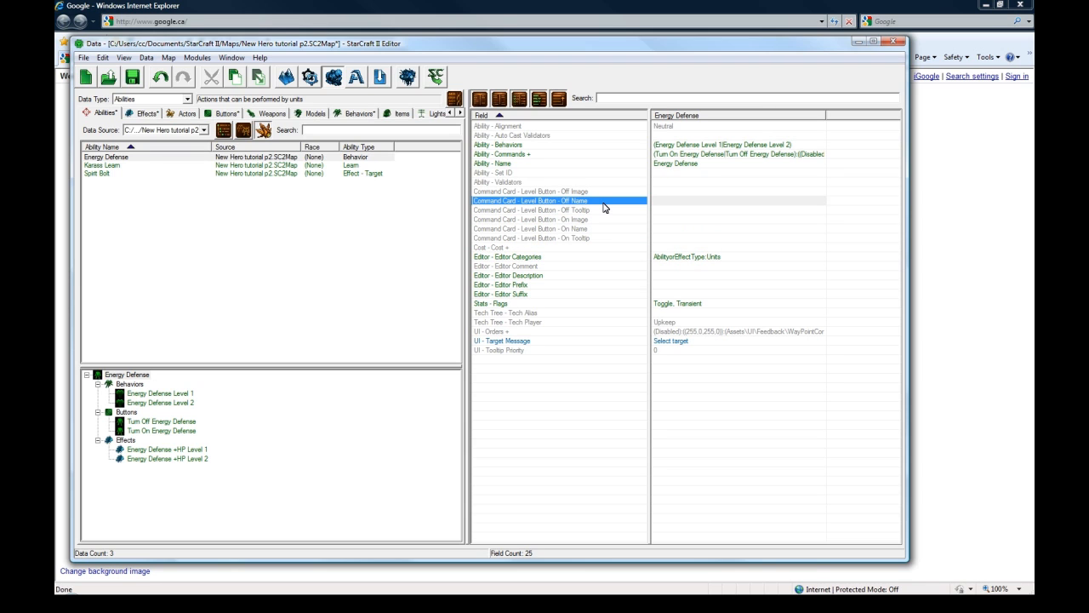
left_click(596, 229)
left_click(595, 238)
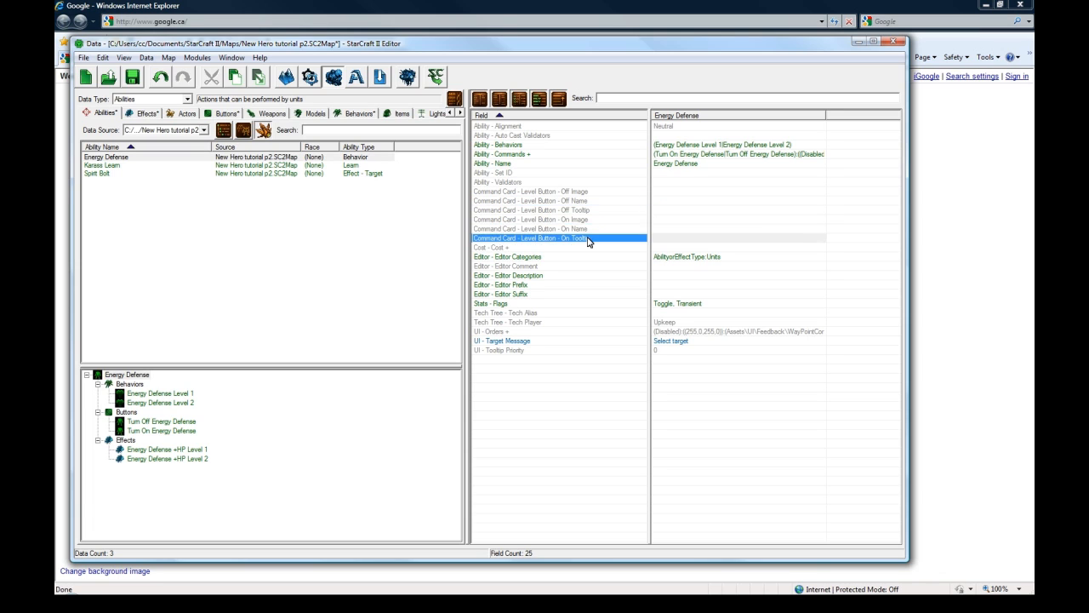
left_click(594, 220)
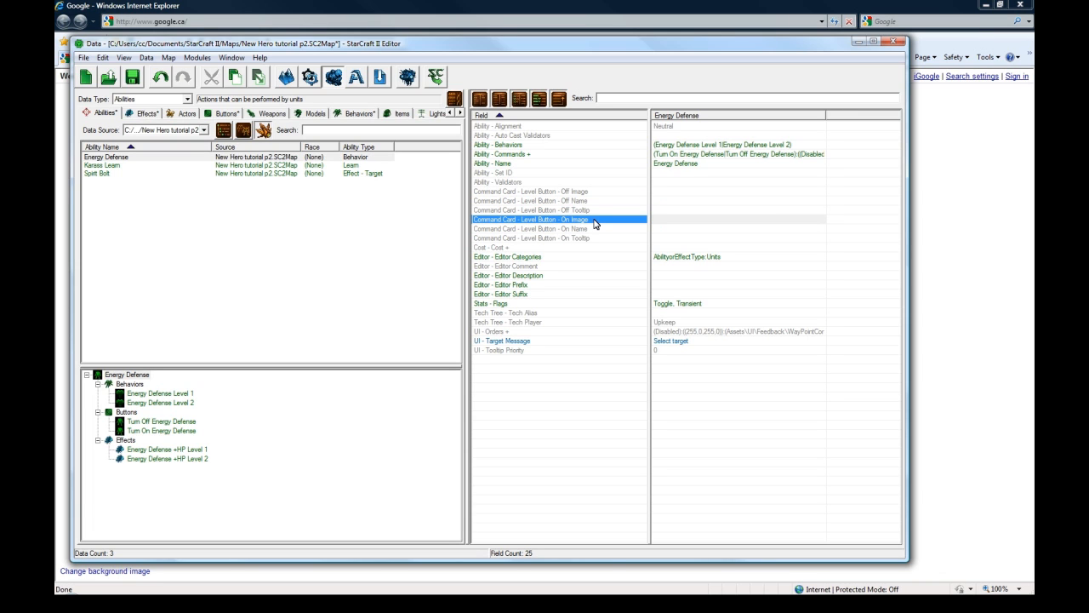
Step: Review the Level Up Visual actor's events and the fields of the Energy Defense +HP Level 1 effect and Karass Learn ability
left_click(184, 113)
left_click(170, 158)
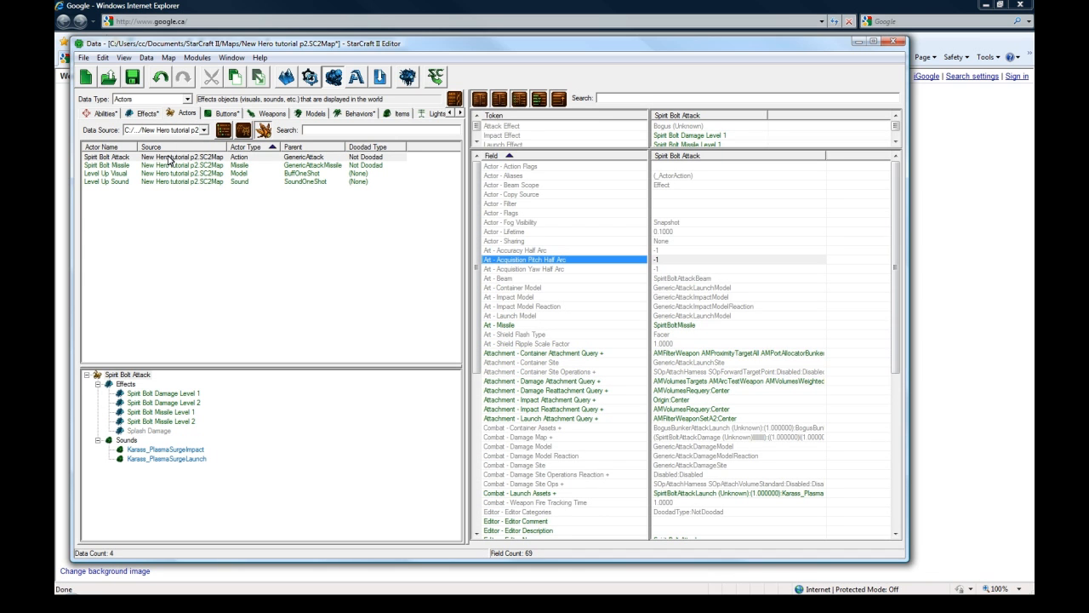
left_click(162, 173)
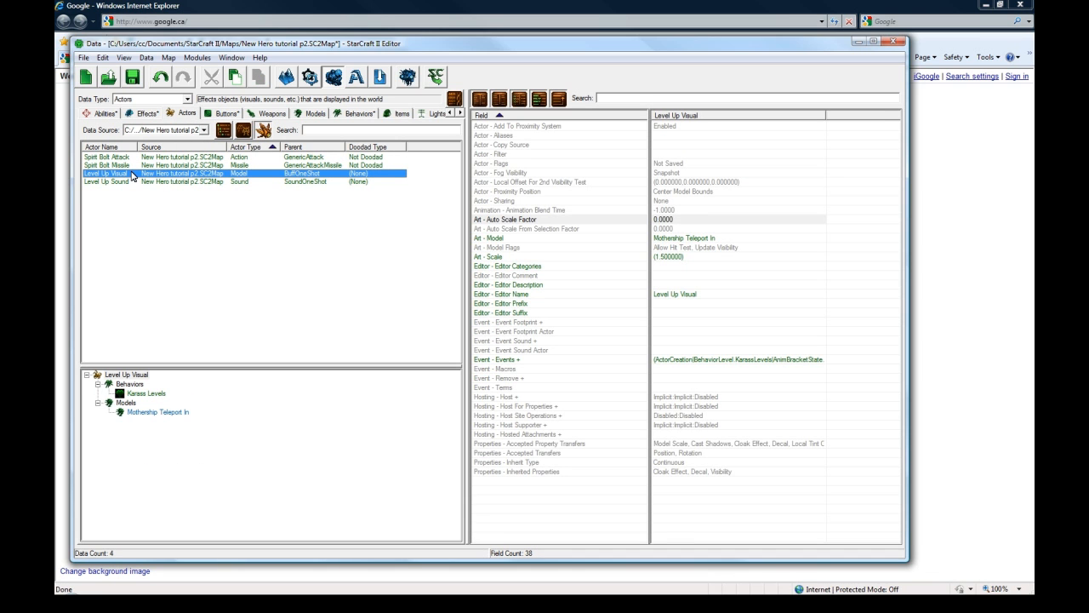
double_click(682, 359)
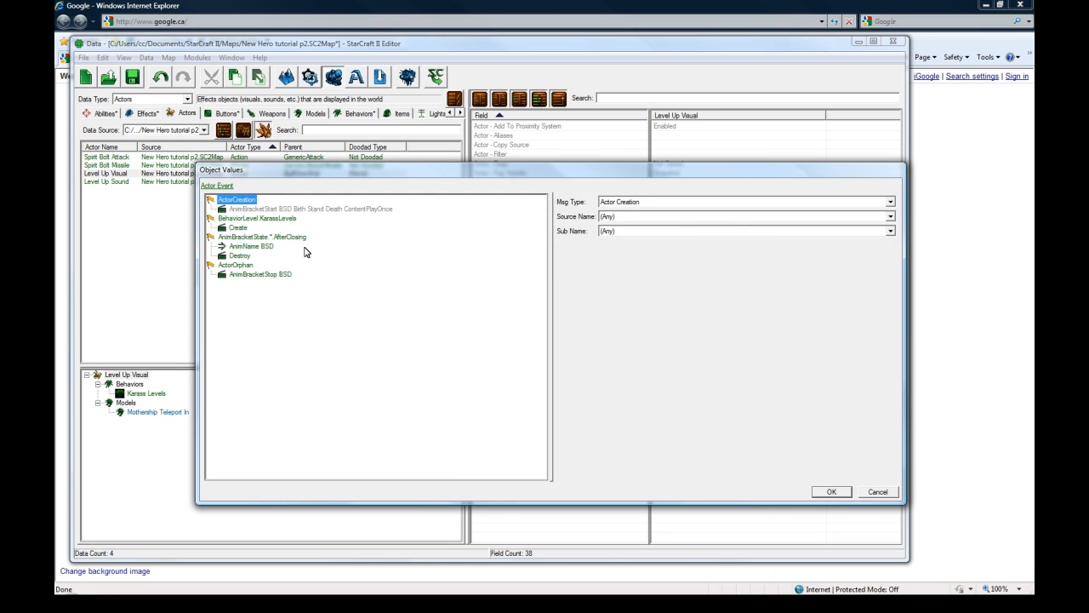
left_click(877, 492)
left_click(145, 115)
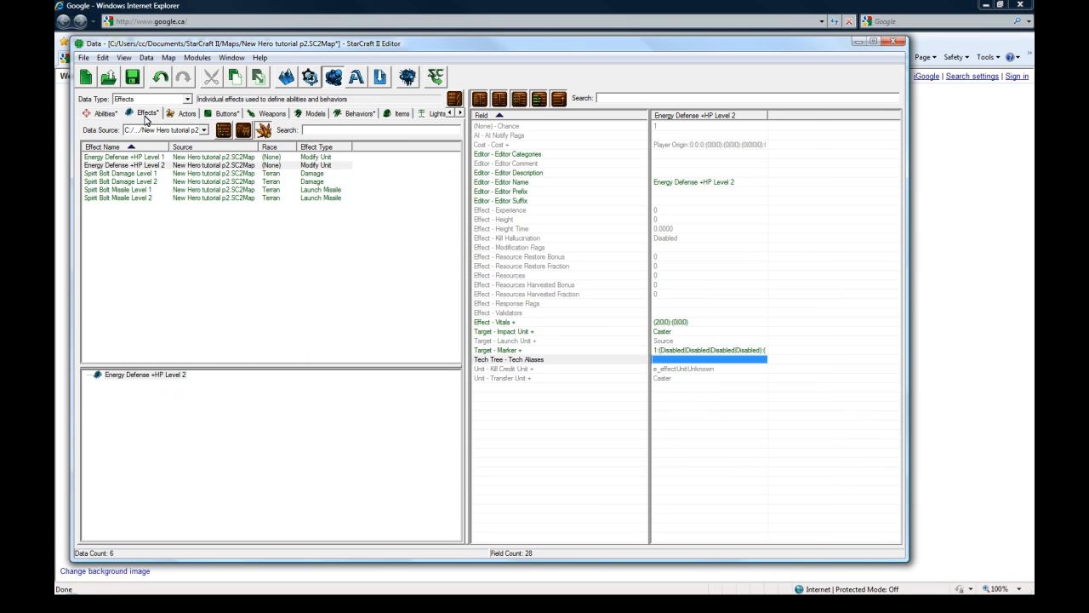
left_click(132, 157)
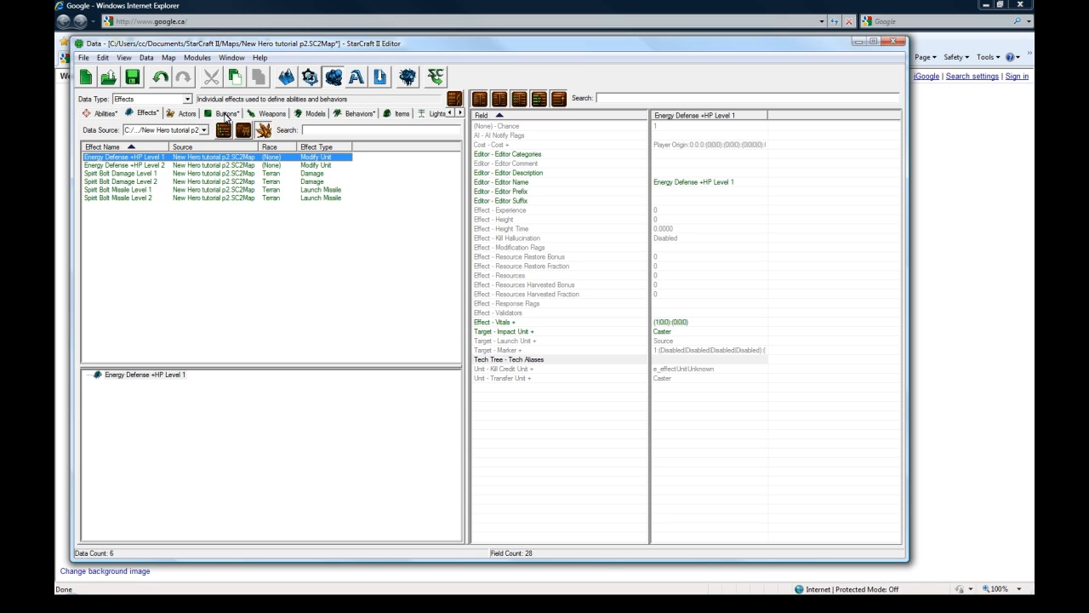
left_click(102, 114)
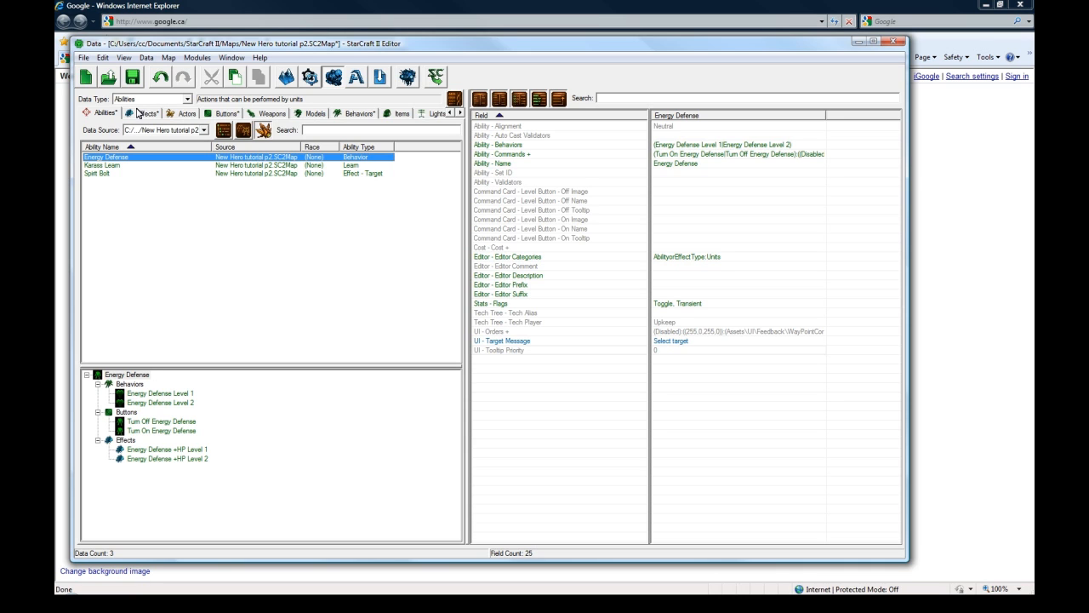
left_click(122, 166)
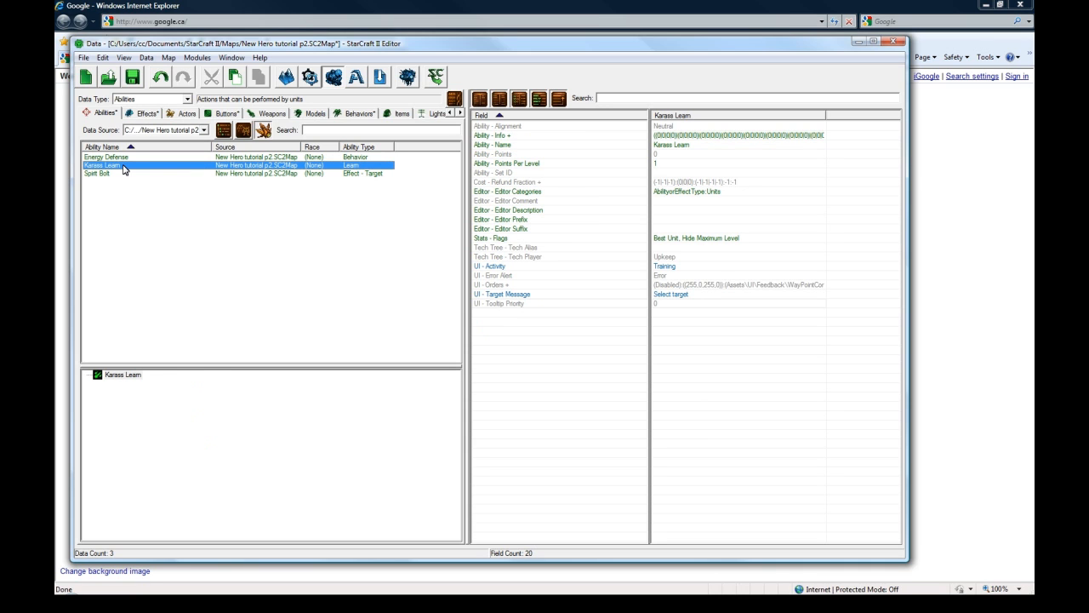
Step: Duplicate the Spirit Bolt Level Skip requirement
left_click(459, 112)
left_click(460, 112)
left_click(388, 116)
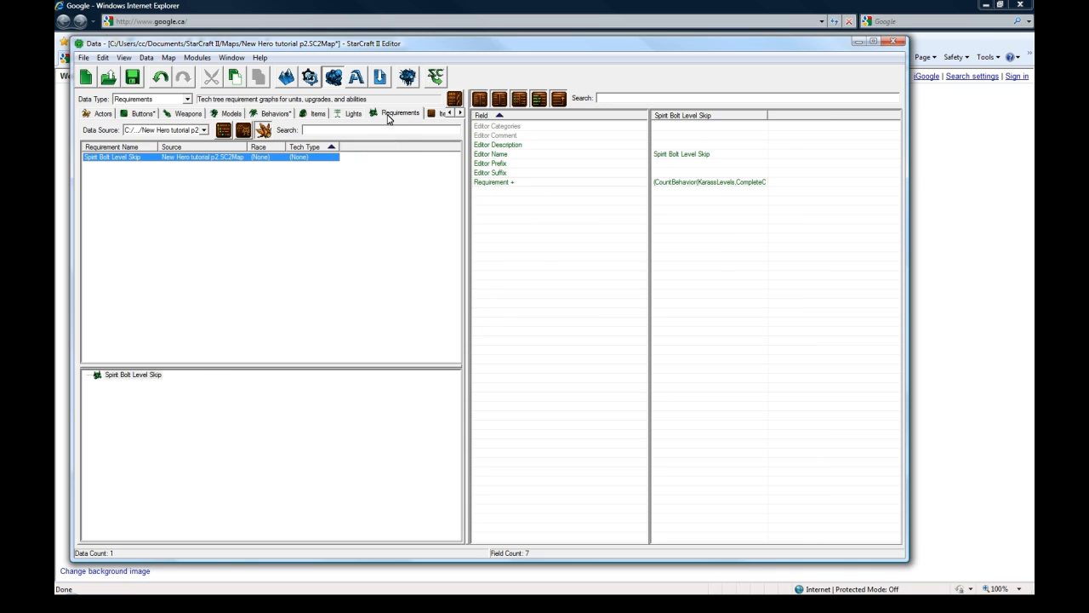
key("ctrl+c")
key("ctrl+v")
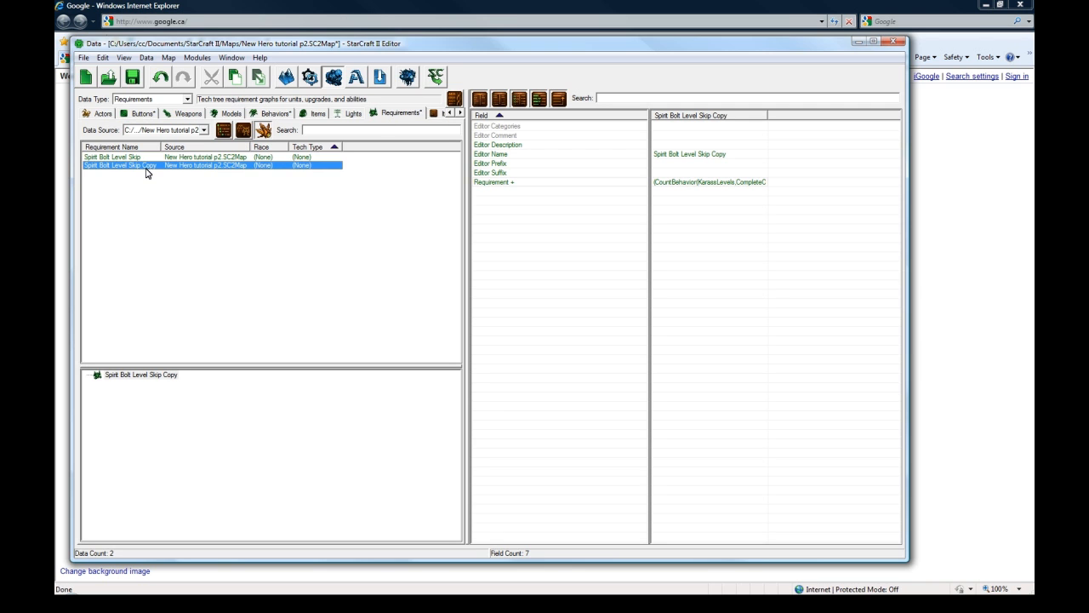
Step: Rename the copied requirement to Energy Defense Level Skip and generate a matching suggested ID
double_click(145, 168)
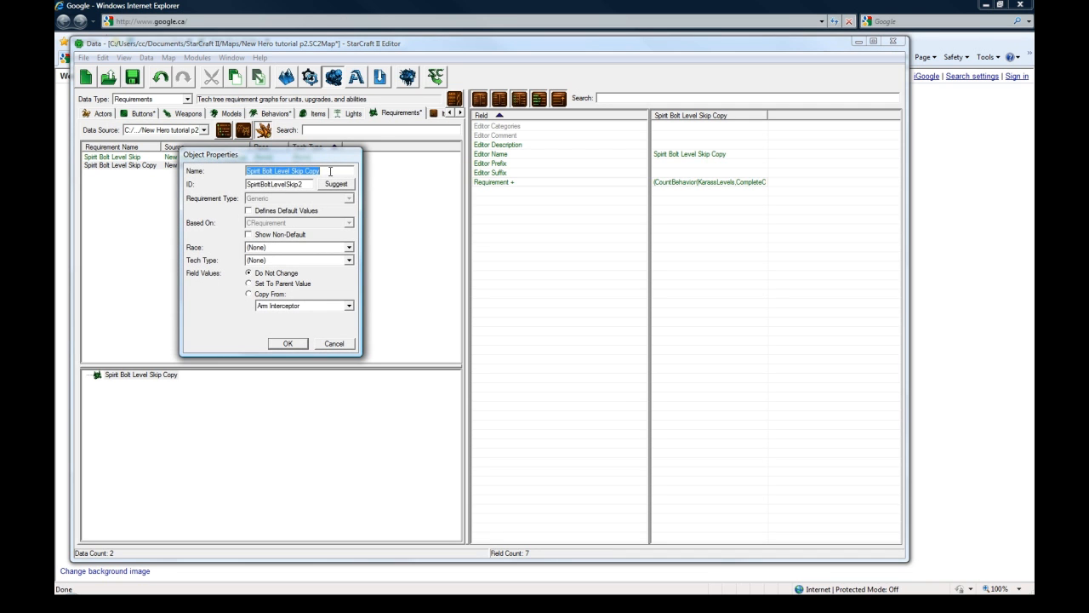
type("Energy Defense Level Skip")
left_click(336, 183)
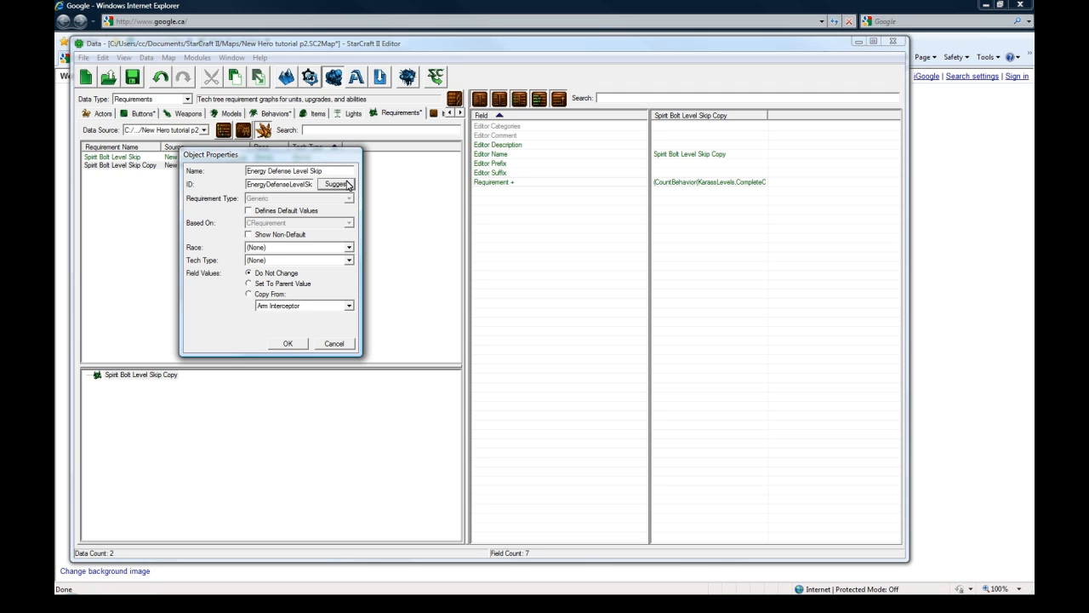
left_click(292, 344)
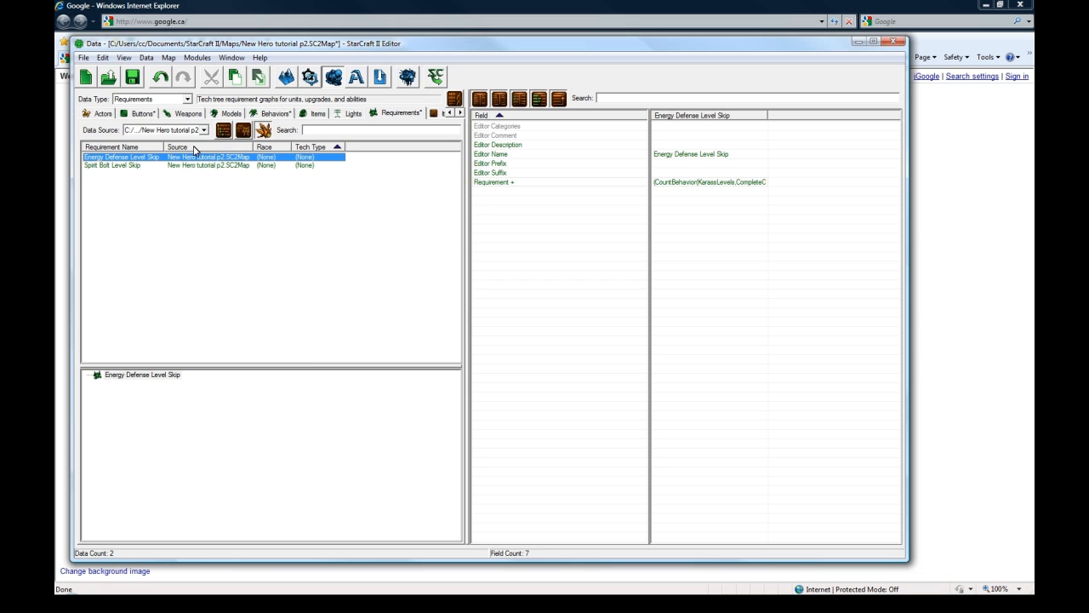
Step: Change both Count Ability entries under Sum in the Energy Defense Level Skip requirement to the alias Energy Defense
double_click(671, 183)
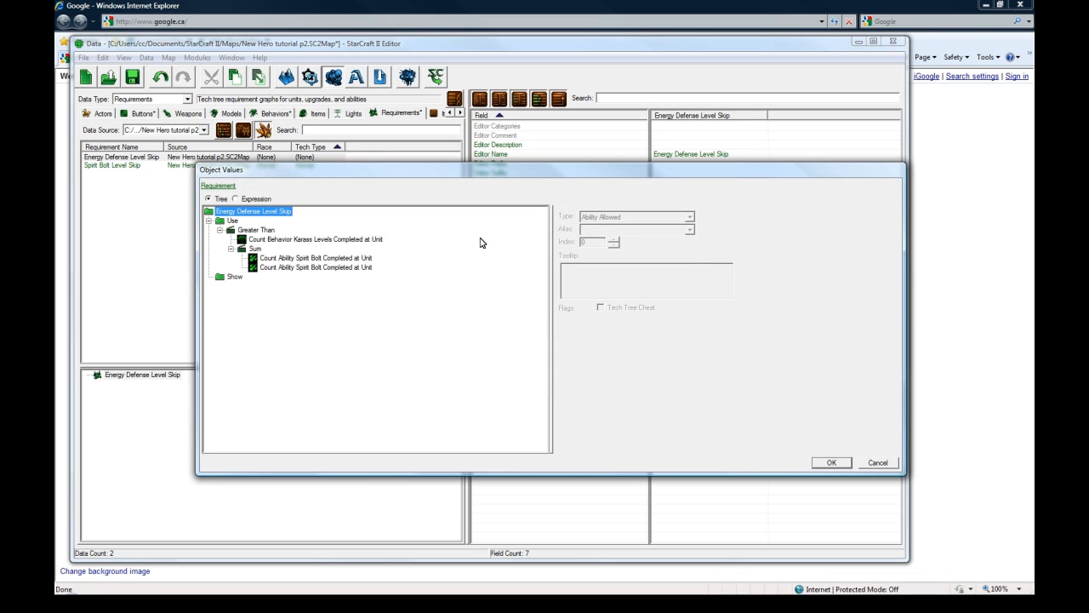
left_click(285, 240)
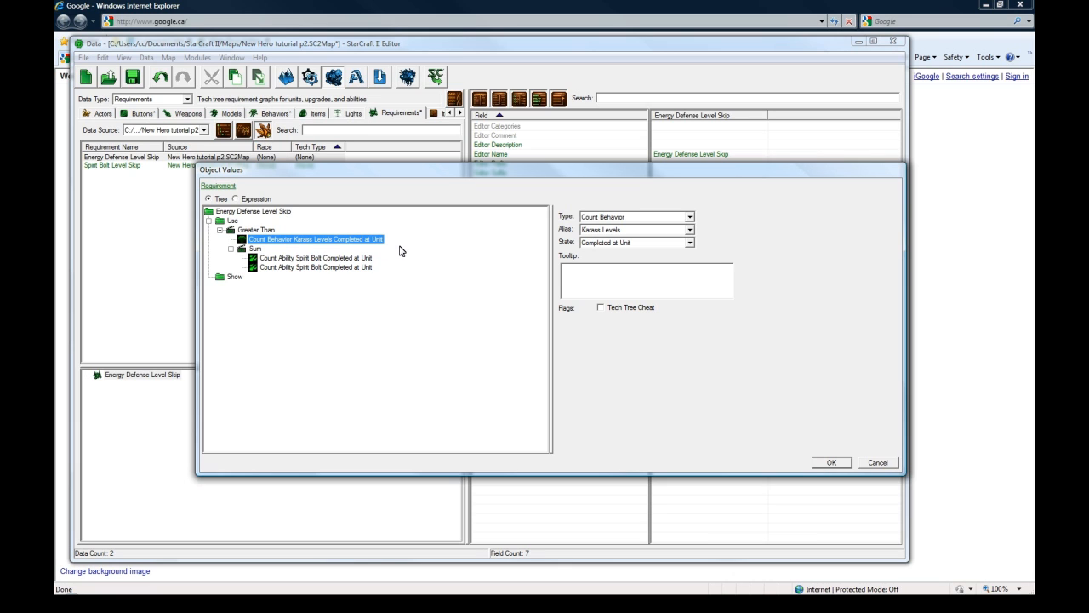
left_click(314, 257)
left_click(647, 230)
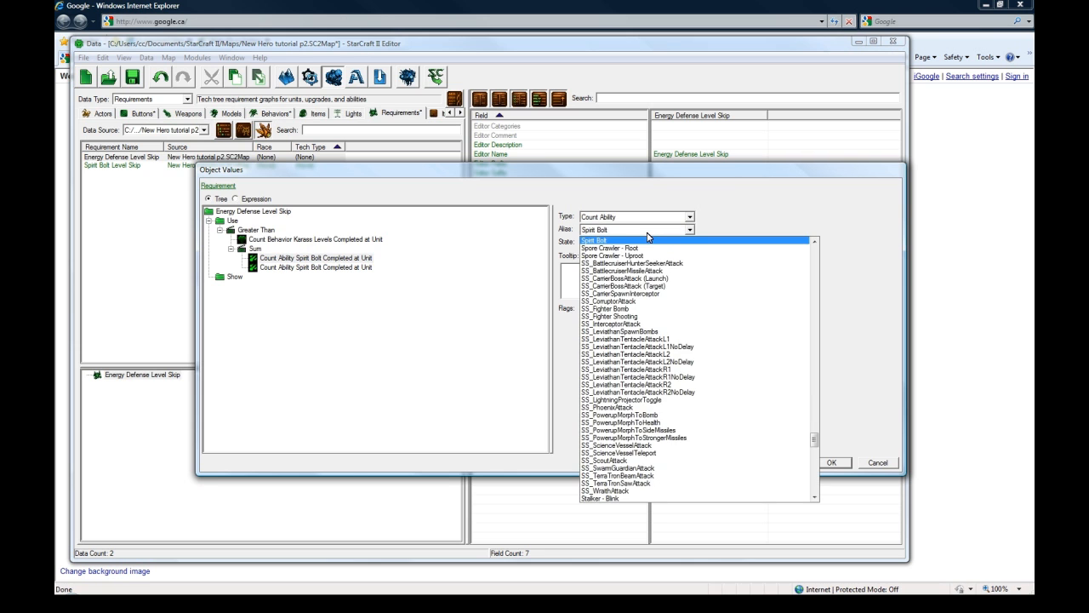
key("e")
left_click(640, 241)
left_click(281, 268)
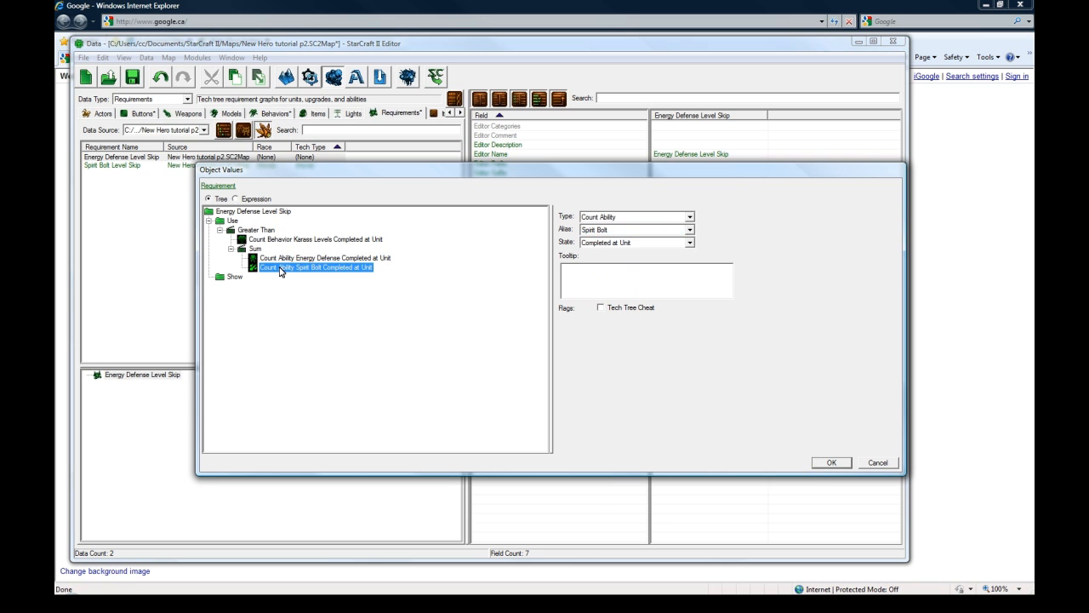
left_click(644, 231)
key("e")
left_click(638, 241)
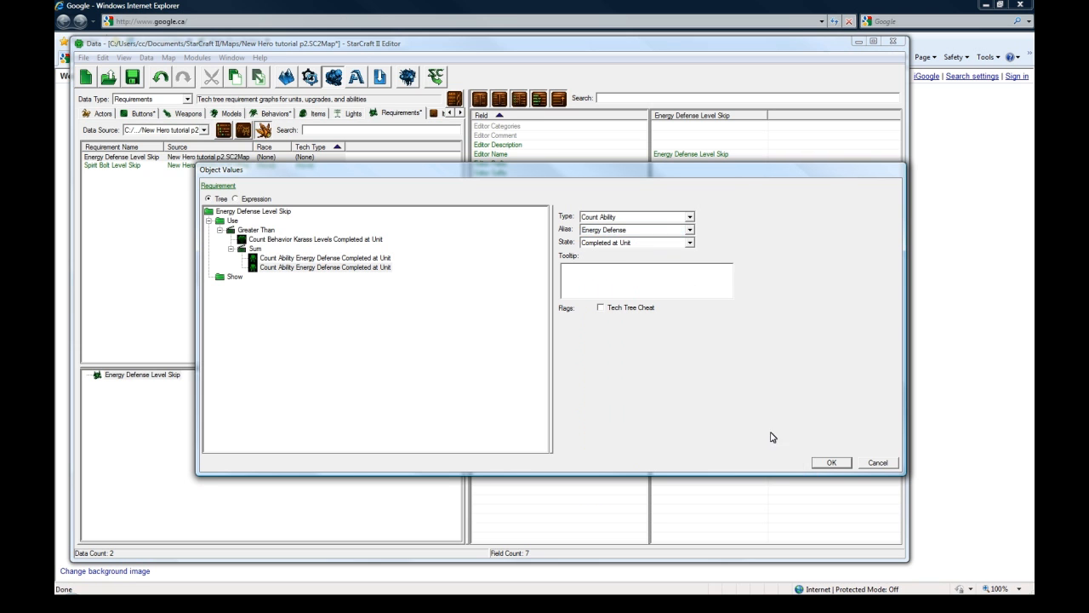
left_click(829, 461)
Step: Set the maximum count of Learn2 to 2 in the Info of the Karass Learn ability
left_click(152, 99)
scroll(148, 125, "up", 3)
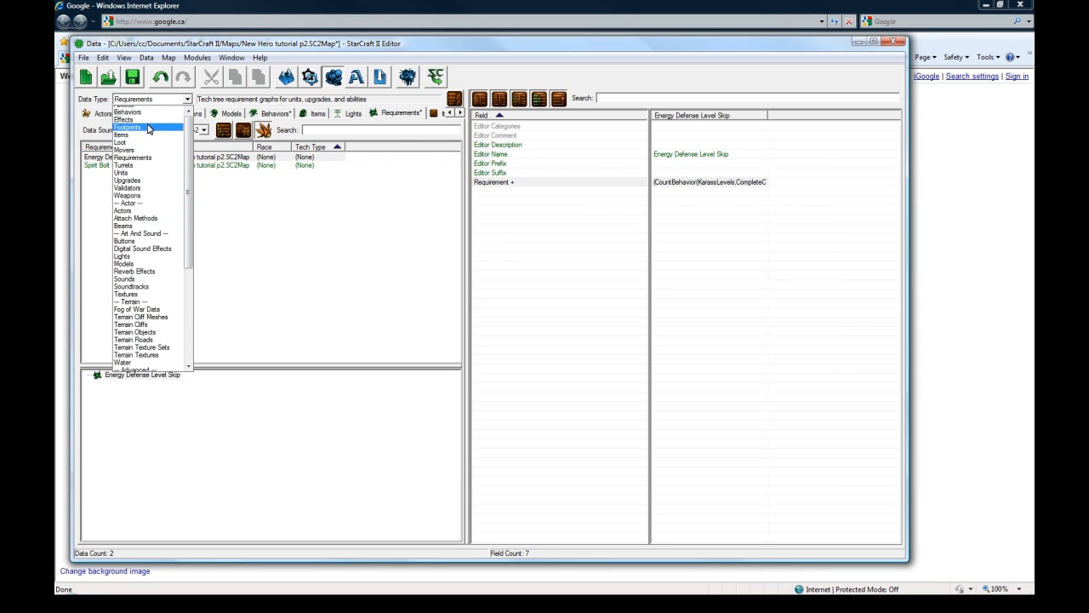
left_click(144, 117)
left_click(125, 165)
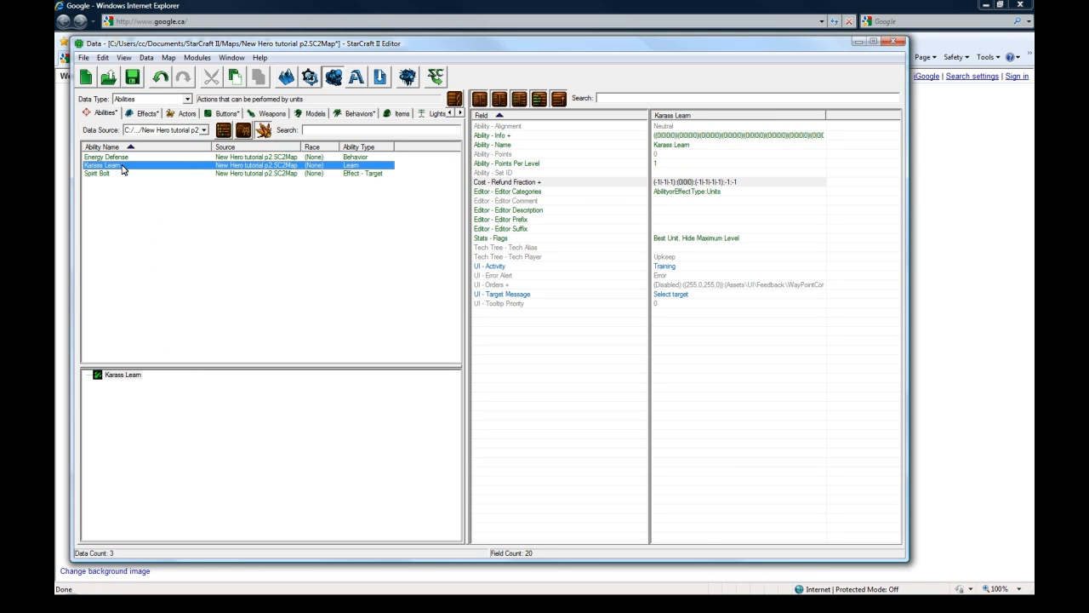
left_click(701, 137)
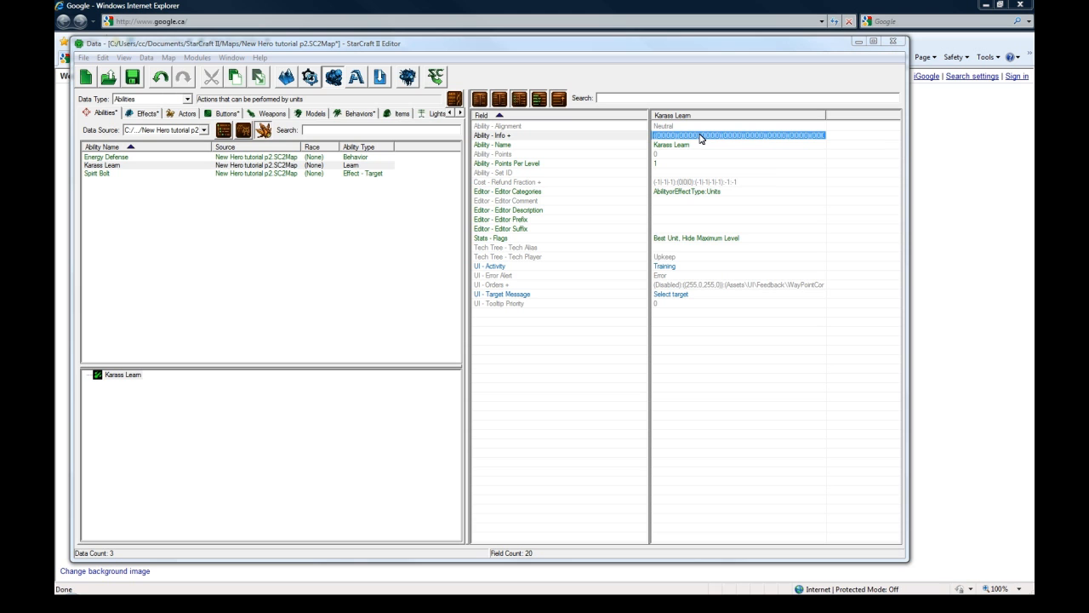
double_click(702, 137)
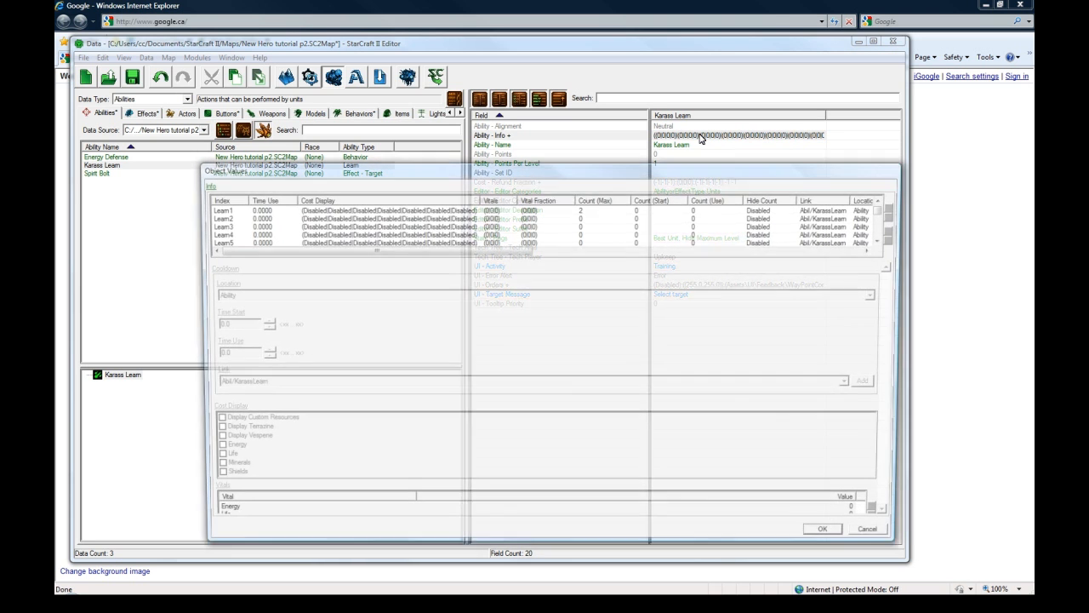
left_click(239, 219)
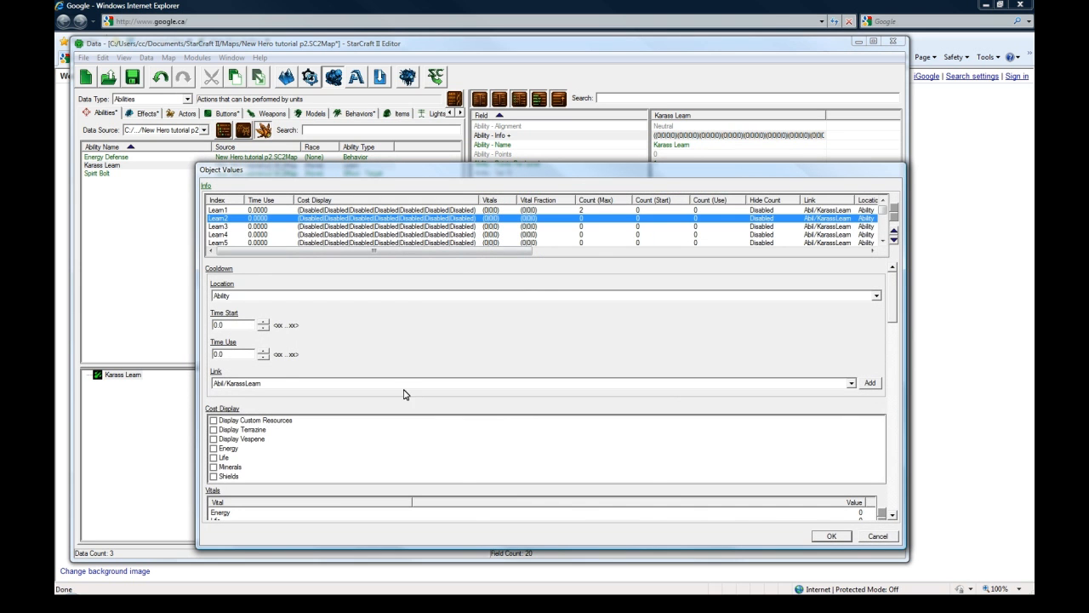
left_click_drag(892, 301, 893, 456)
double_click(218, 407)
type("2")
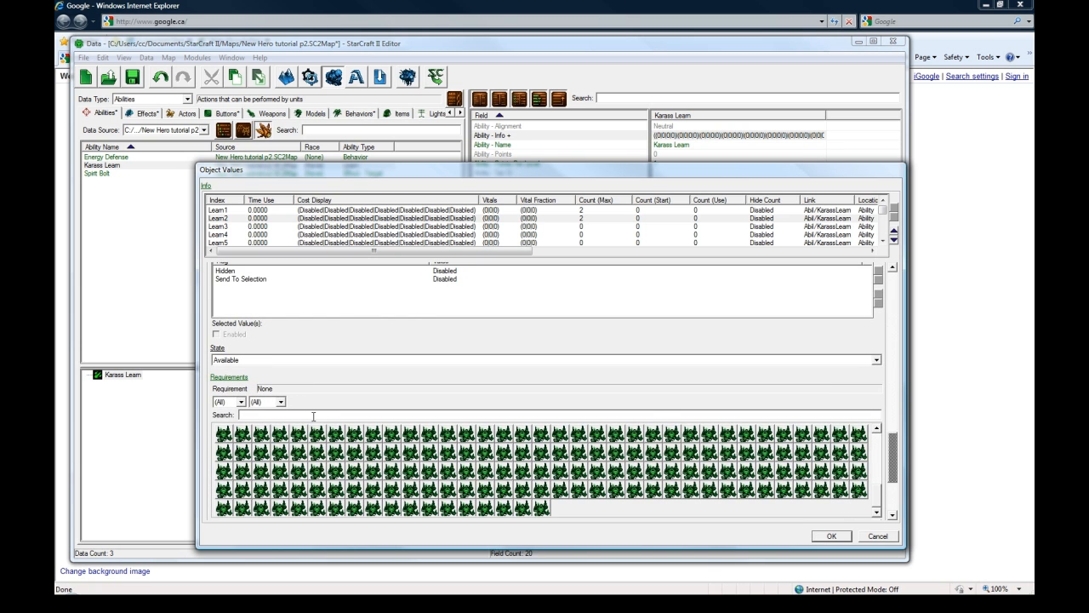
Step: Give Learn2 the Energy Defense Level Skip requirement and the default button Learn Energy Defense
type("e")
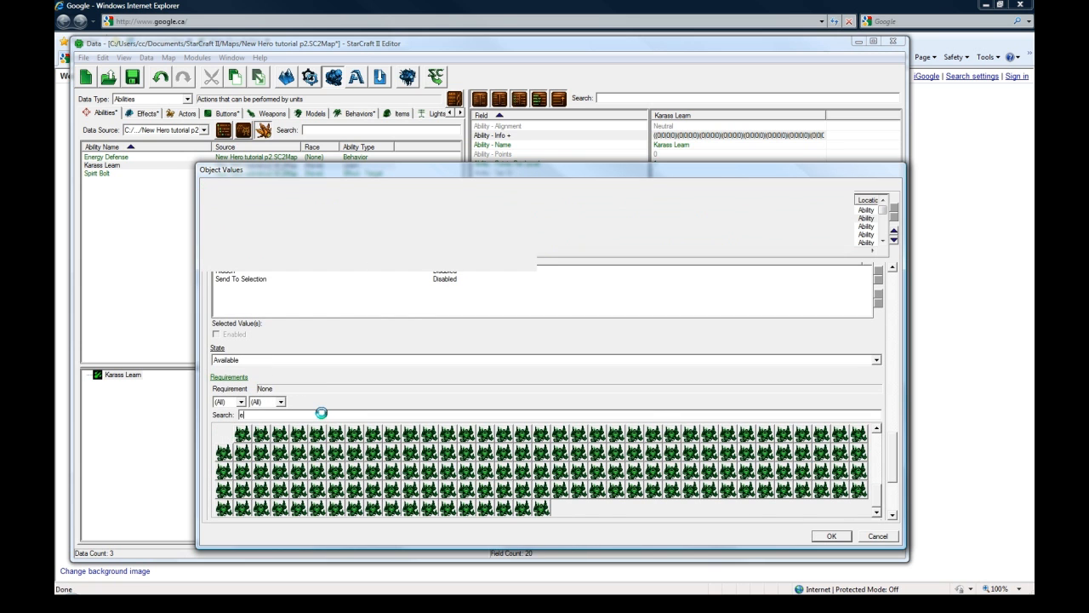
type("nergy def")
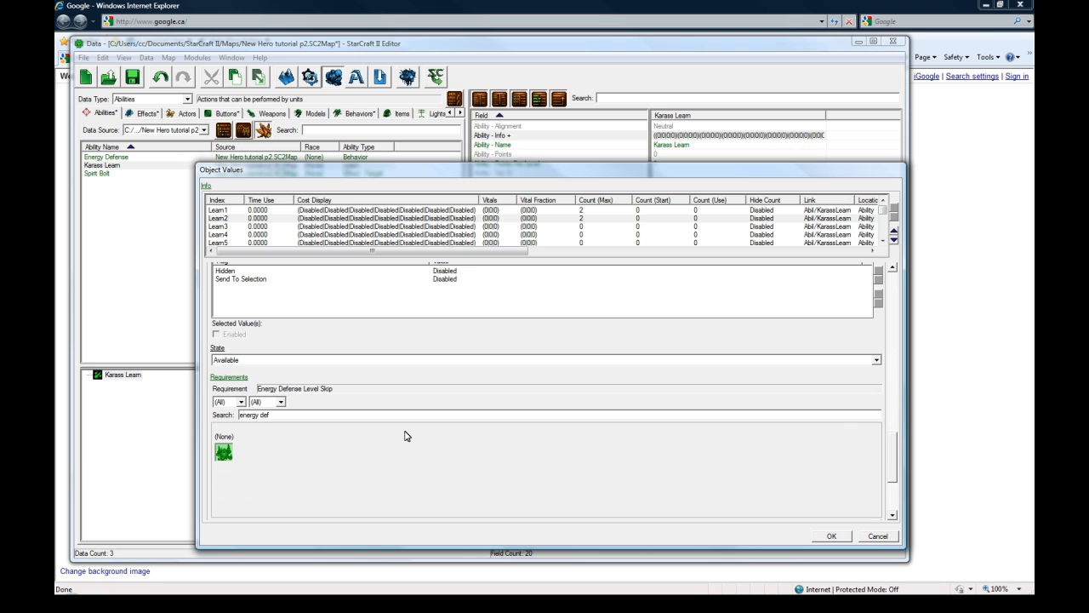
left_click_drag(893, 455, 893, 487)
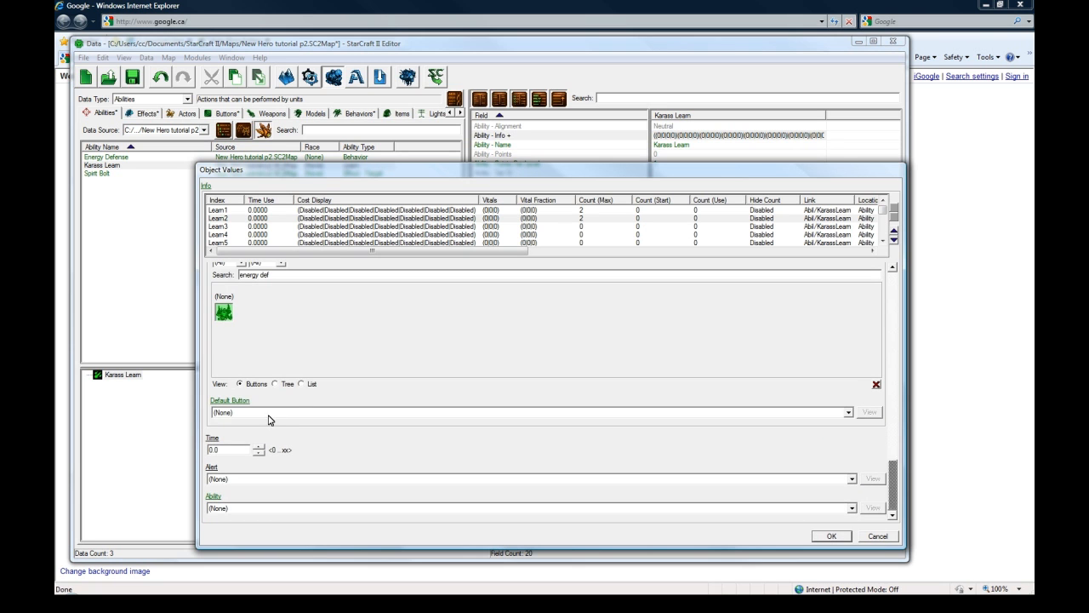
left_click(269, 414)
key("l")
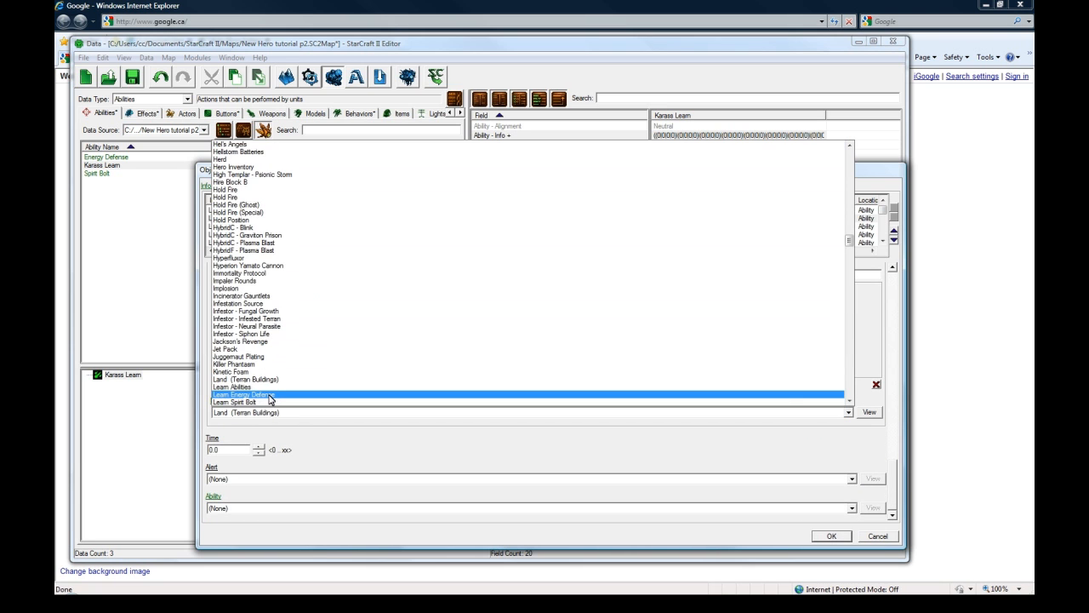
scroll(267, 390, "down", 2)
left_click(255, 372)
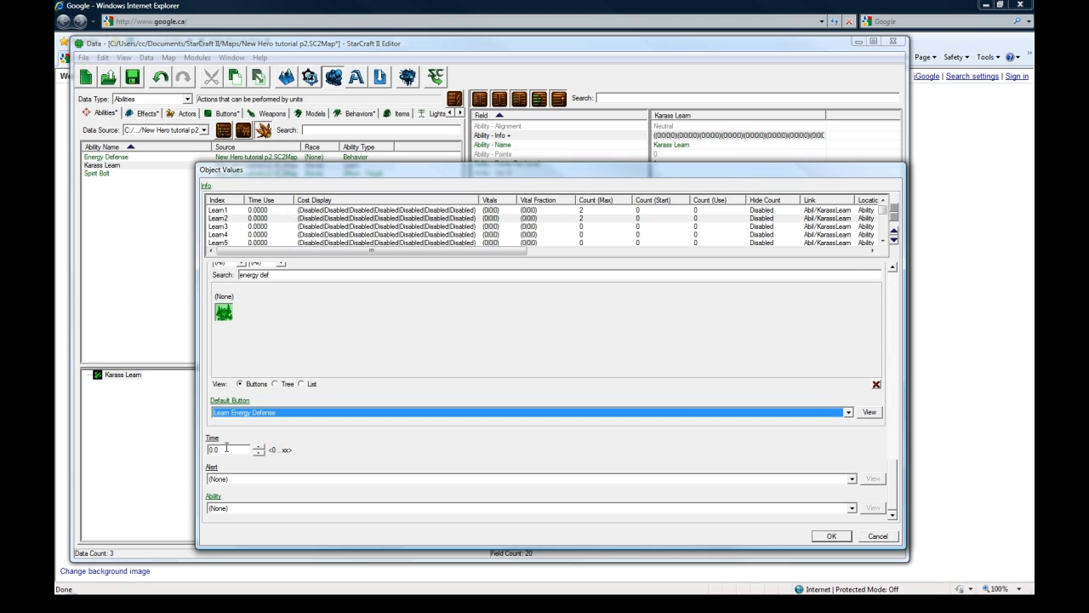
Step: Set the ability of Learn2 to Energy Defense, apply the Info changes and save the map
left_click(243, 508)
scroll(251, 476, "down", 5)
left_click(251, 478)
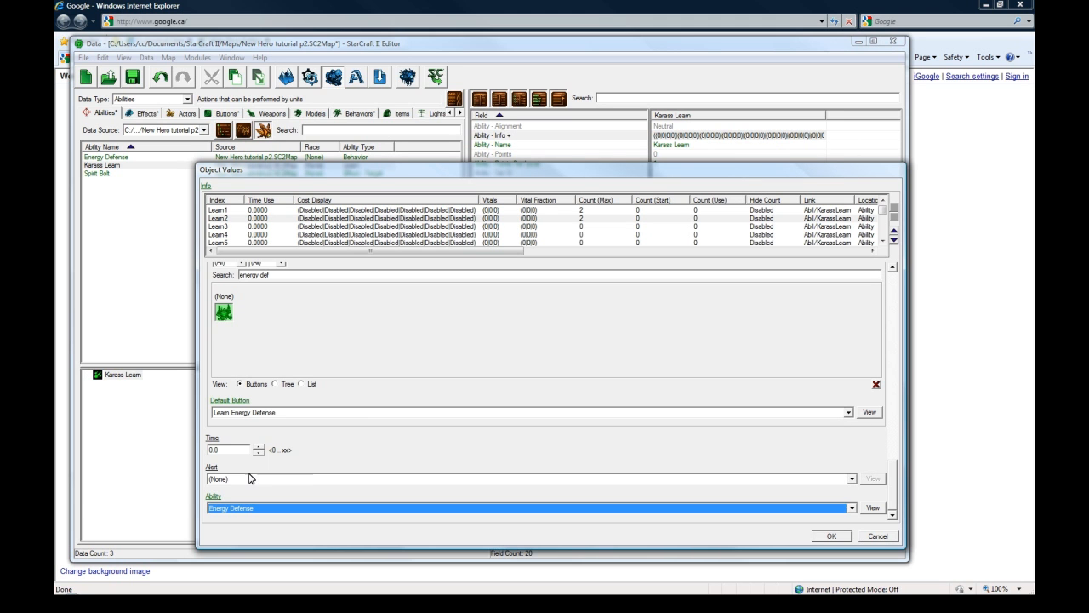
left_click(831, 535)
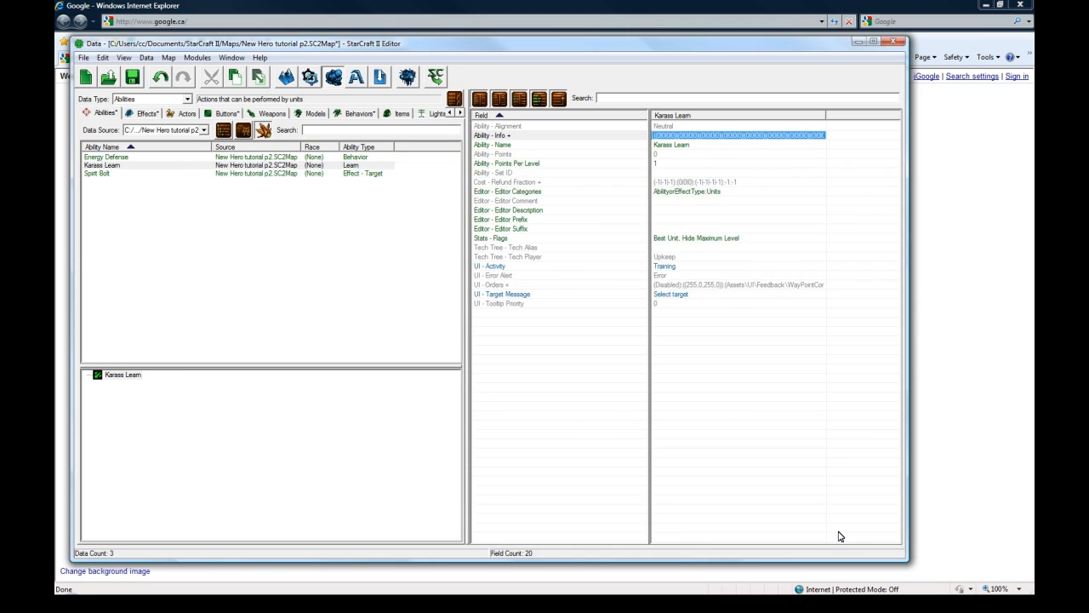
left_click(132, 77)
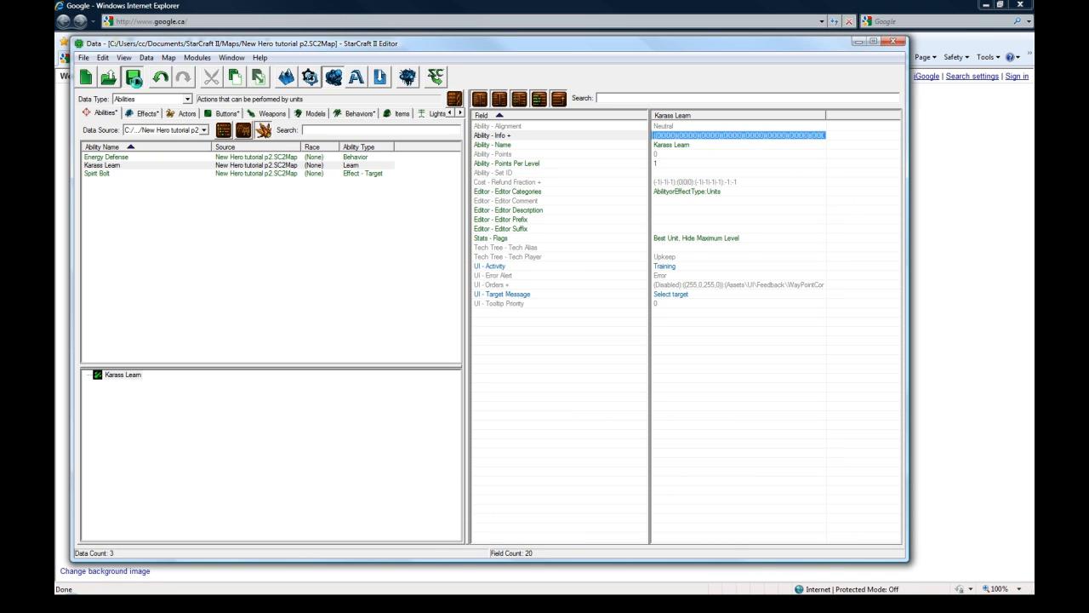
Step: Add Energy Defense as the ability at index 5 in the Abilities list of the Karass unit
left_click(141, 99)
left_click(143, 182)
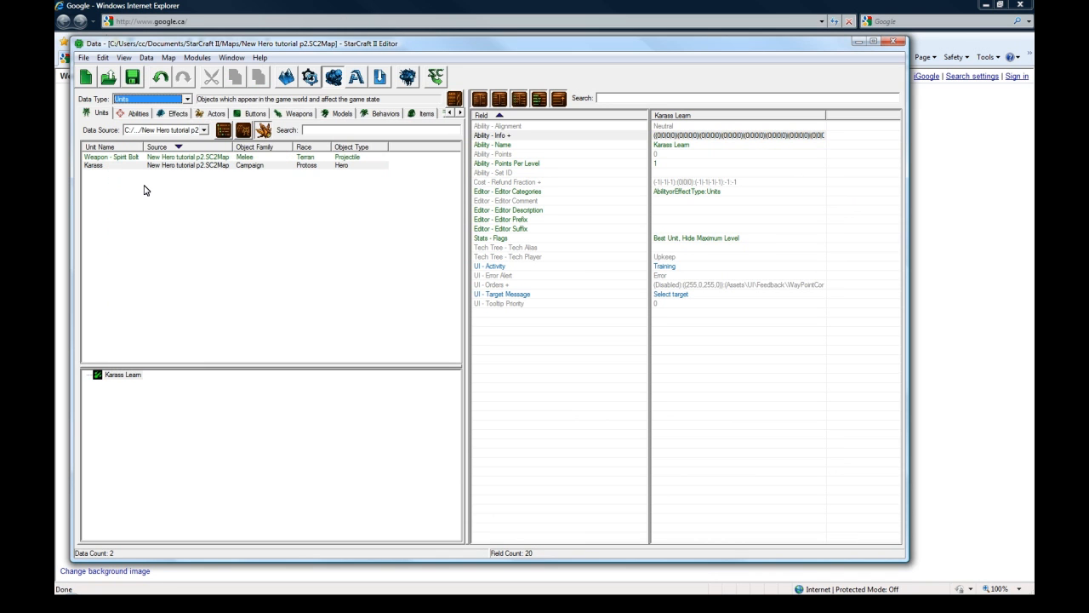
left_click(118, 165)
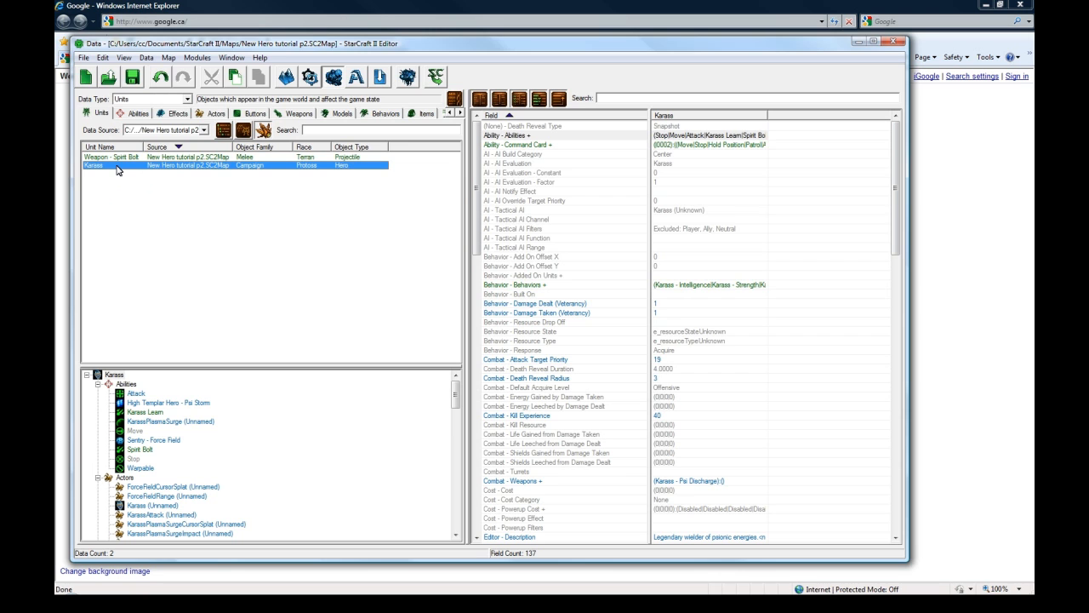
double_click(678, 137)
left_click(252, 243)
left_click(280, 253)
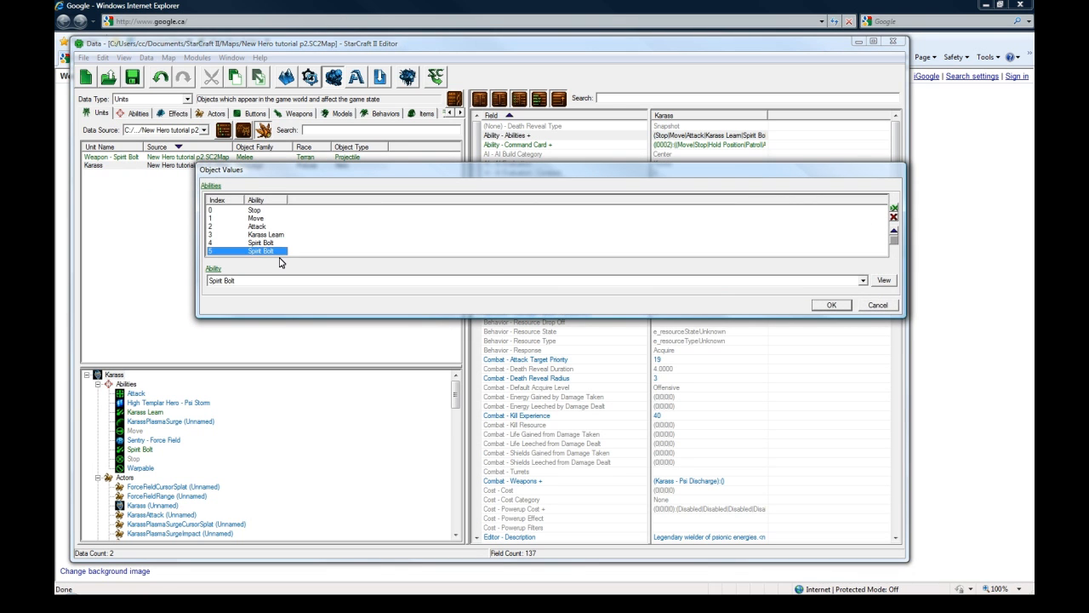
left_click(272, 282)
key("s")
key("e")
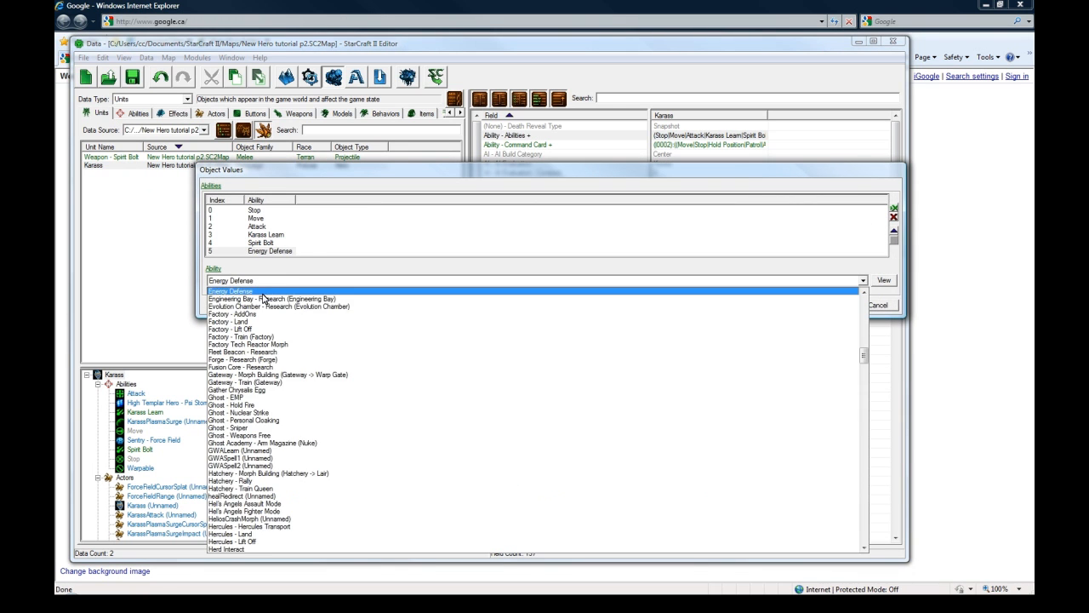
key("Return")
left_click(823, 304)
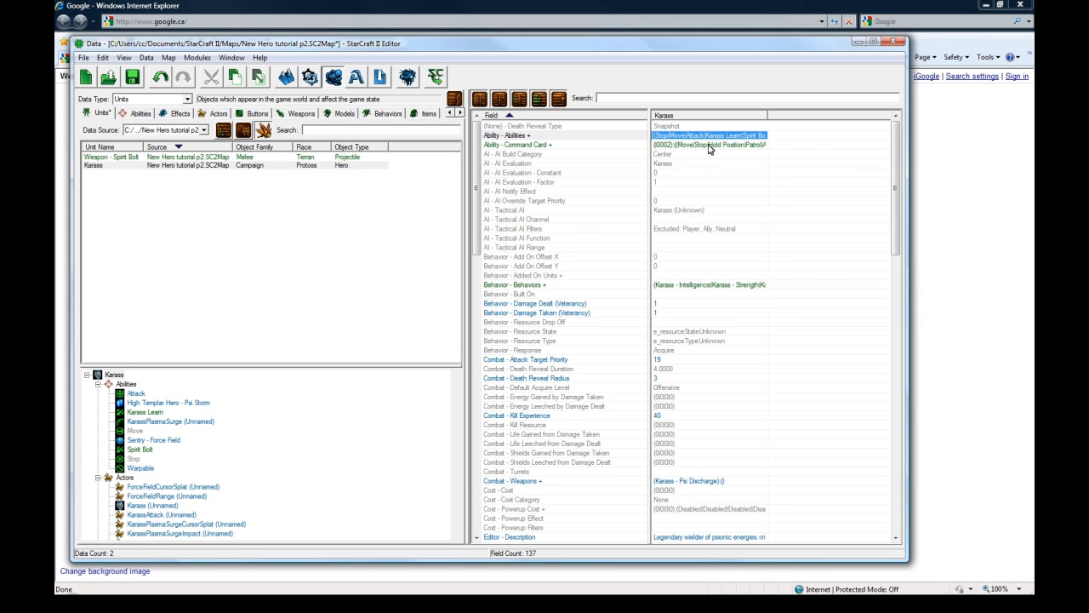
Step: Add the Learn Energy Defense button to the second slot of the first row on Karass's command card 2
double_click(710, 145)
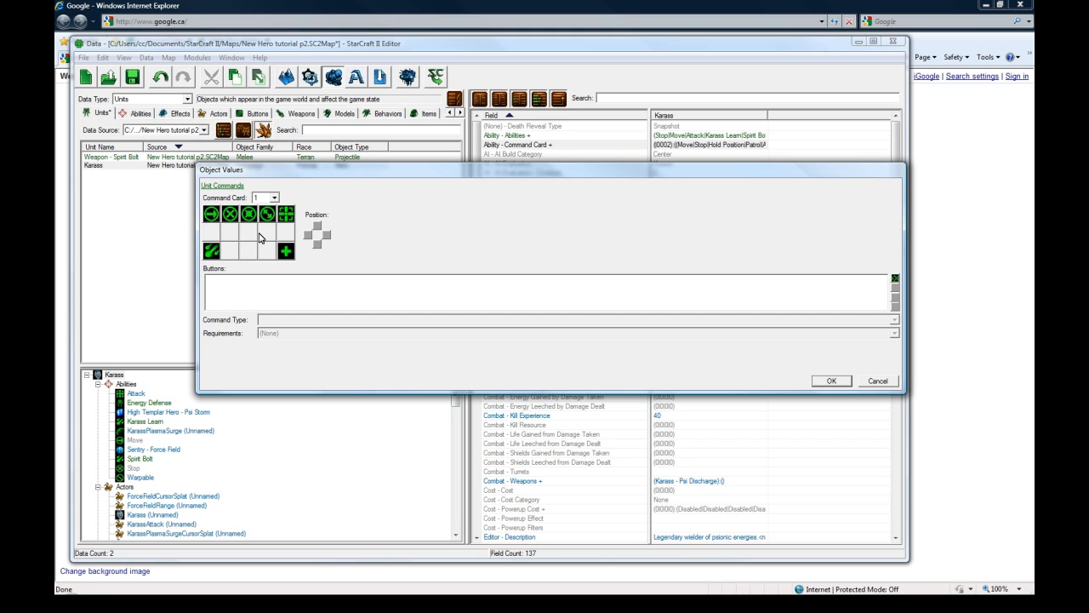
left_click(265, 198)
left_click(270, 197)
left_click(263, 218)
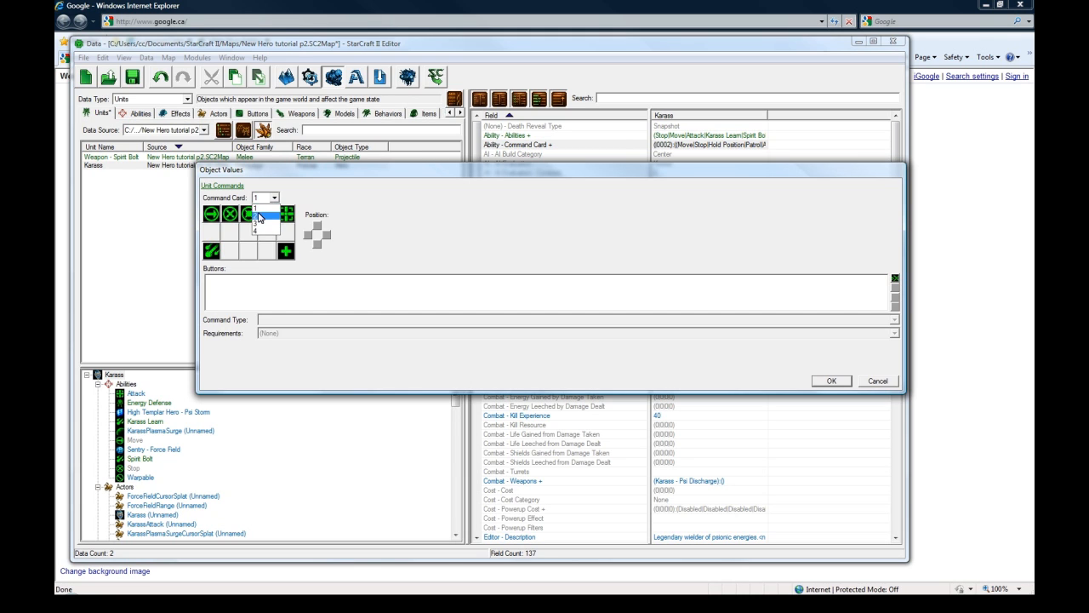
left_click(230, 217)
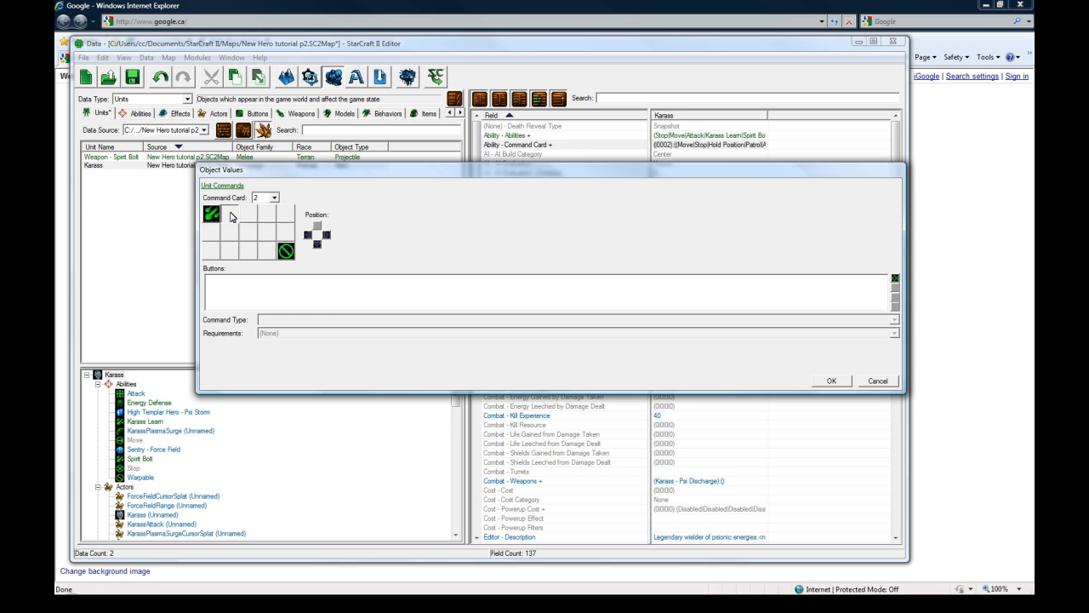
left_click(895, 280)
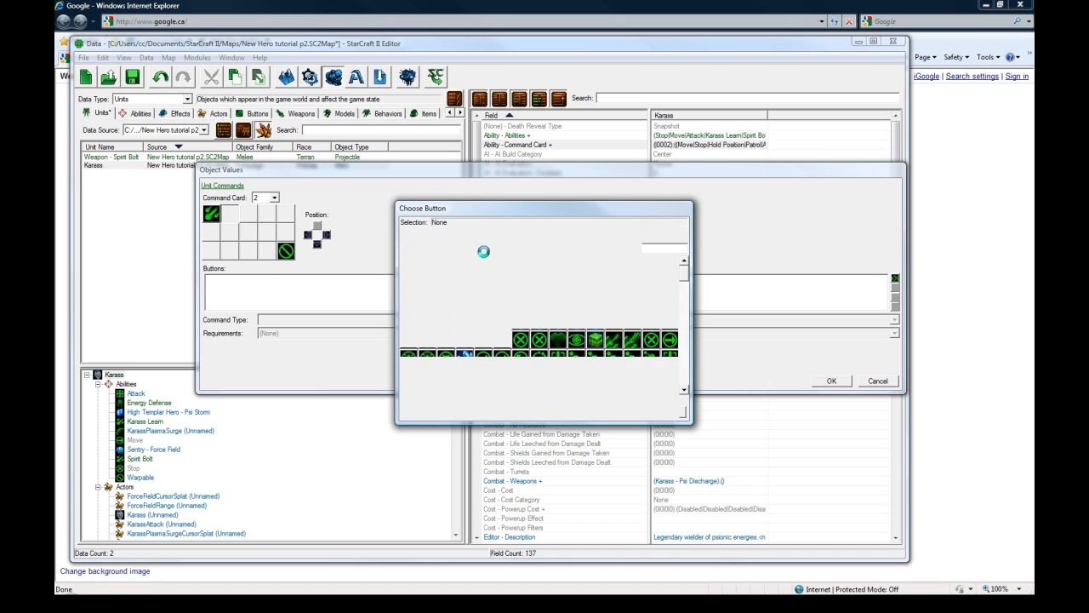
left_click(428, 286)
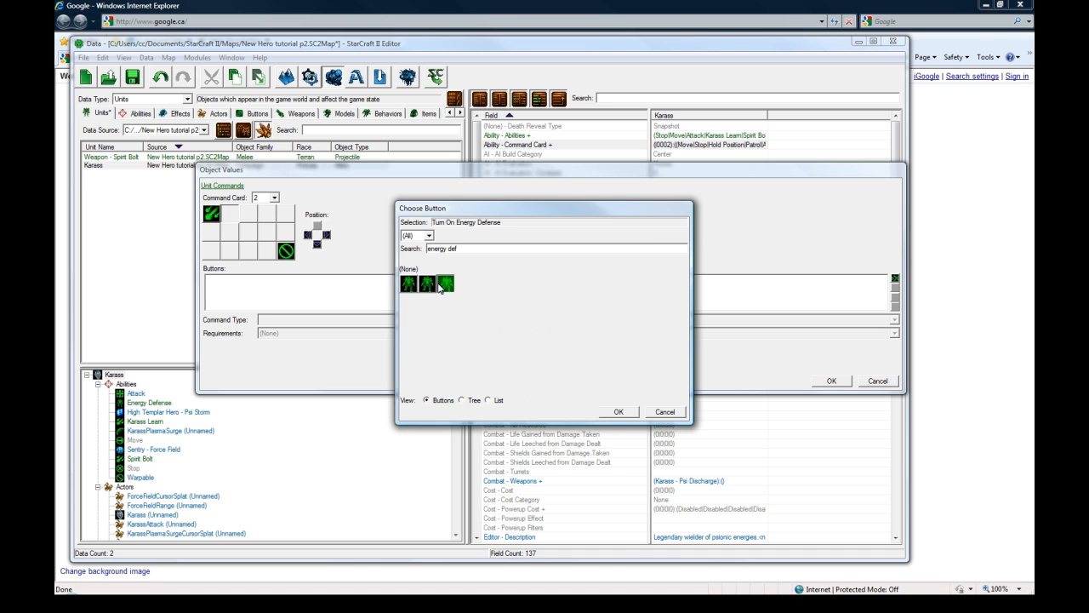
left_click(410, 284)
left_click(619, 412)
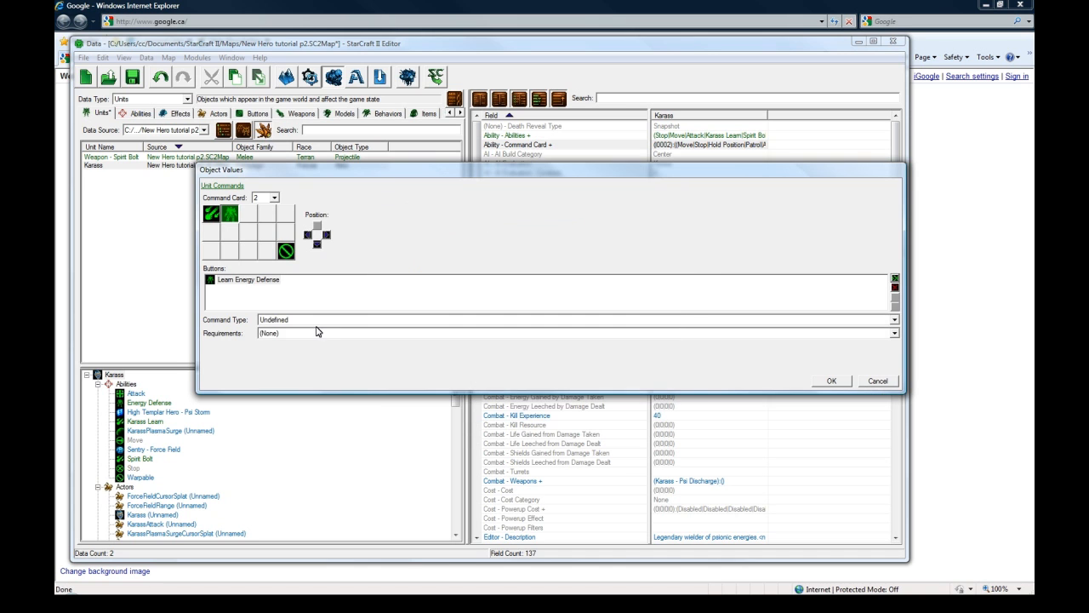
Step: Make Learn Energy Defense an Ability Command using the ability Karass Learn and its command Learn Energy Defense
left_click(302, 320)
left_click(296, 331)
left_click(285, 347)
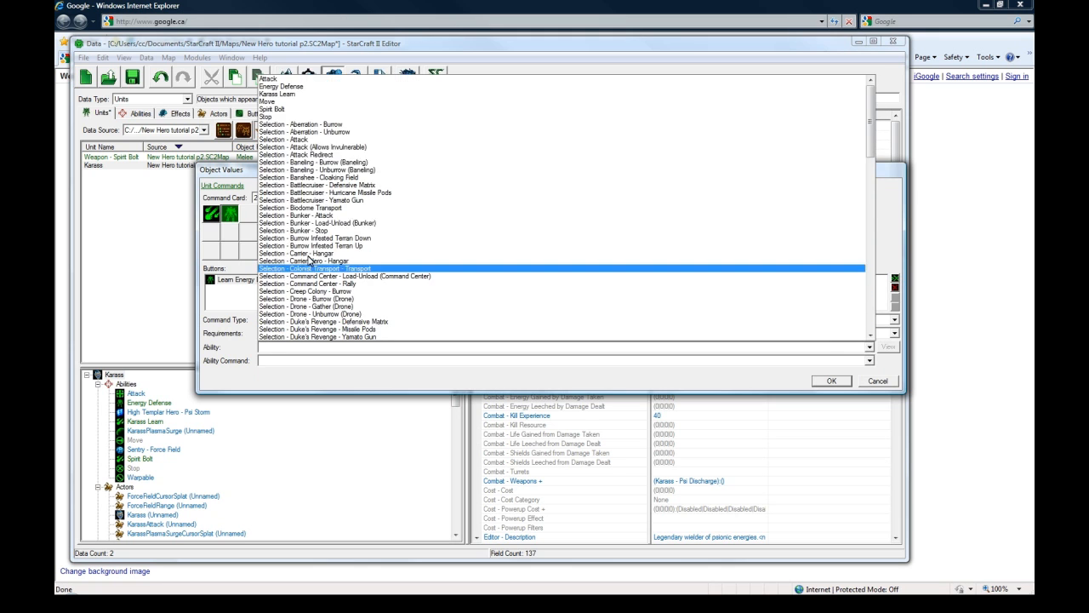
left_click(287, 95)
left_click(299, 361)
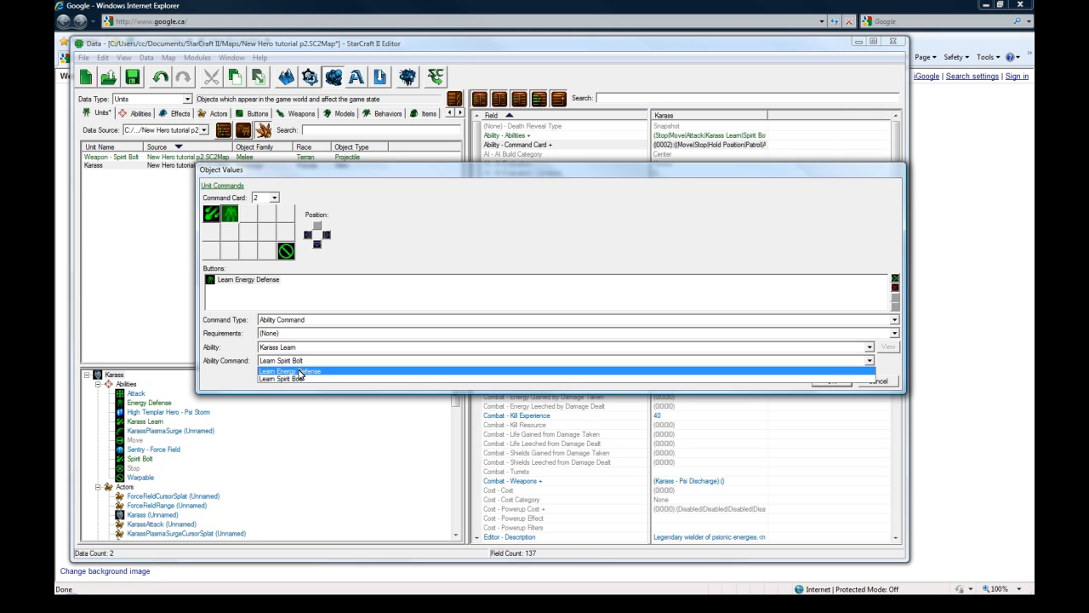
left_click(298, 375)
Step: Add the Turn Off Energy Defense button to the second slot of the last row on command card 1
left_click(267, 198)
left_click(262, 208)
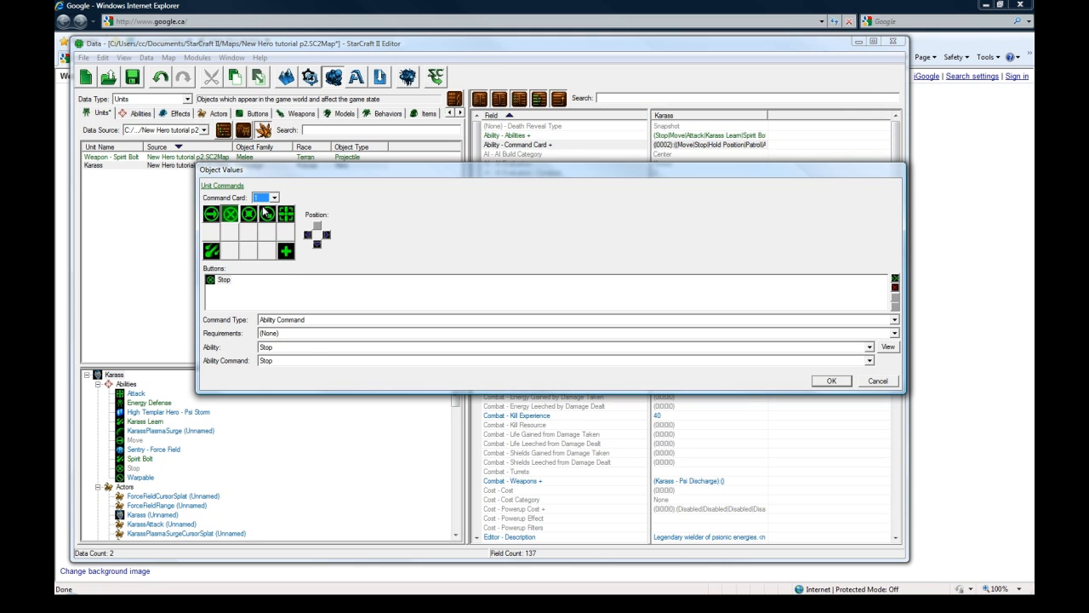
left_click(235, 252)
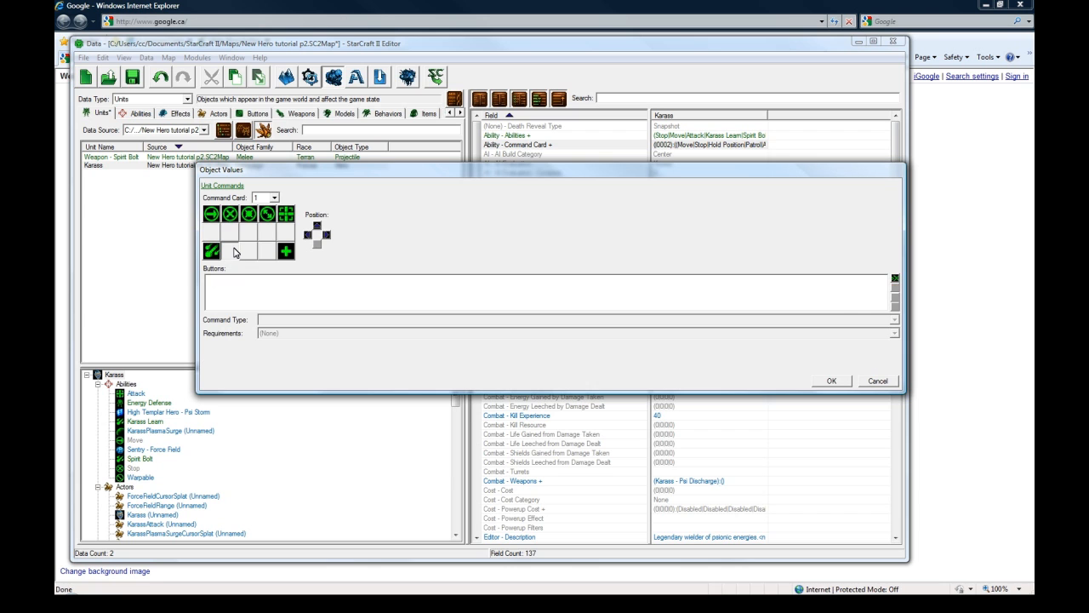
left_click(890, 277)
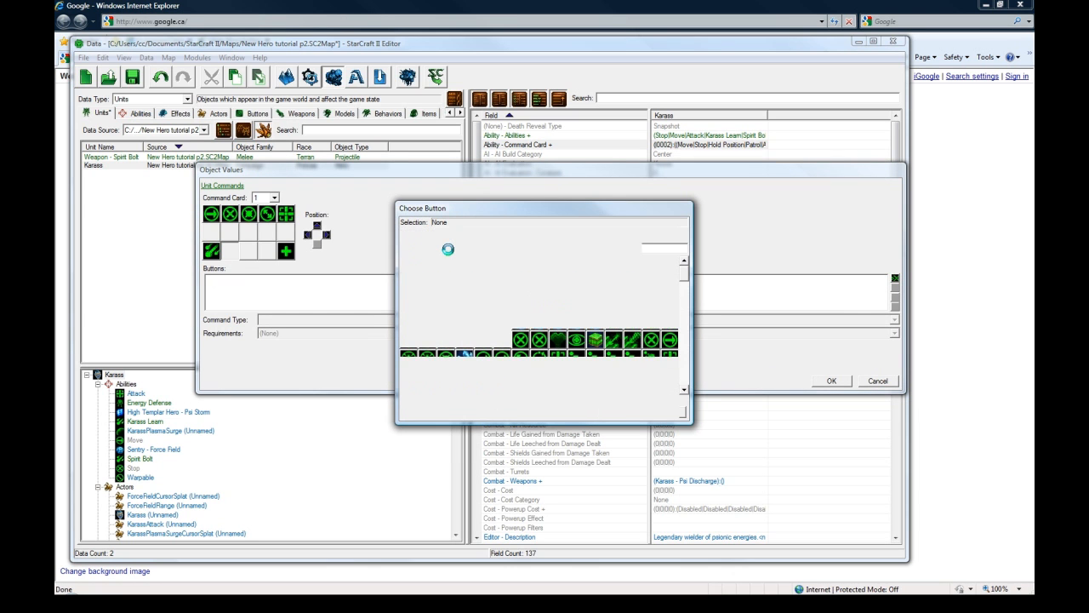
left_click(448, 249)
type("turn off")
left_click(406, 288)
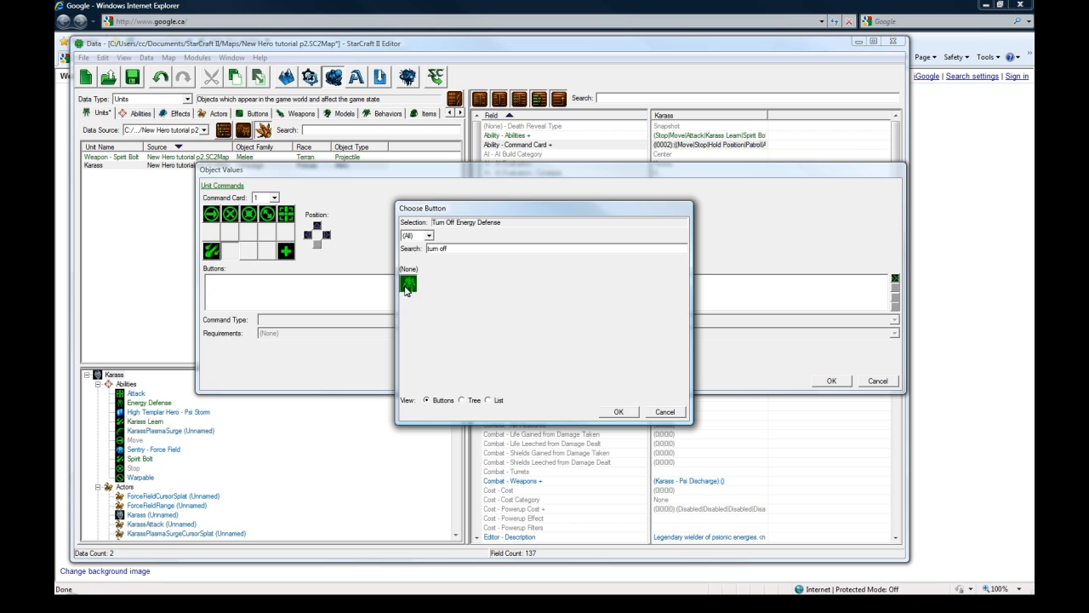
left_click(618, 411)
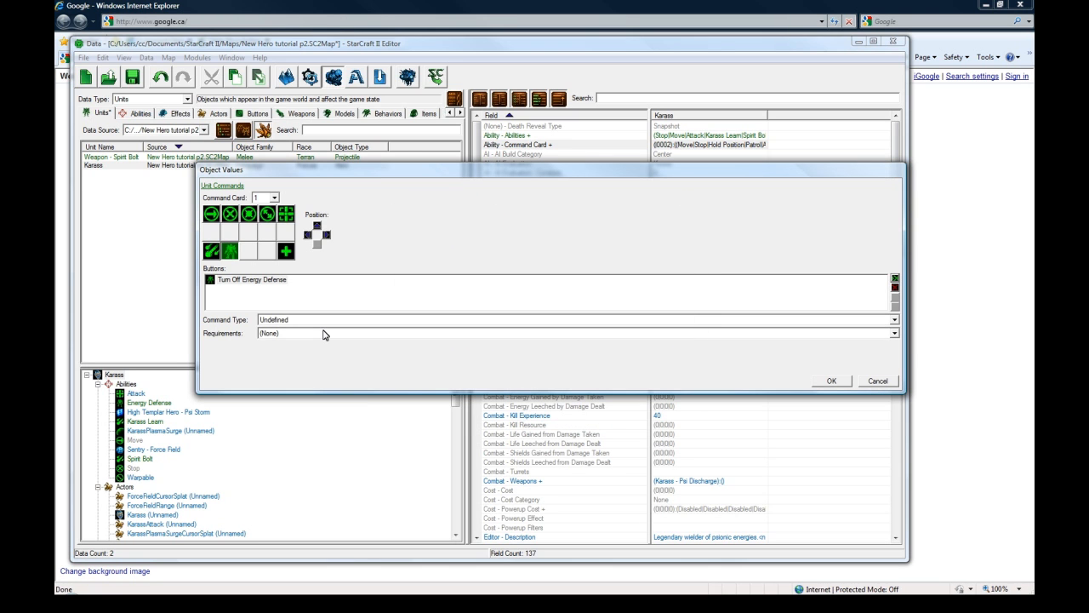
Step: Make Turn Off Energy Defense an Ability Command using the ability Energy Defense and its command Turn Off Energy Defense
left_click(280, 319)
left_click(281, 331)
left_click(281, 347)
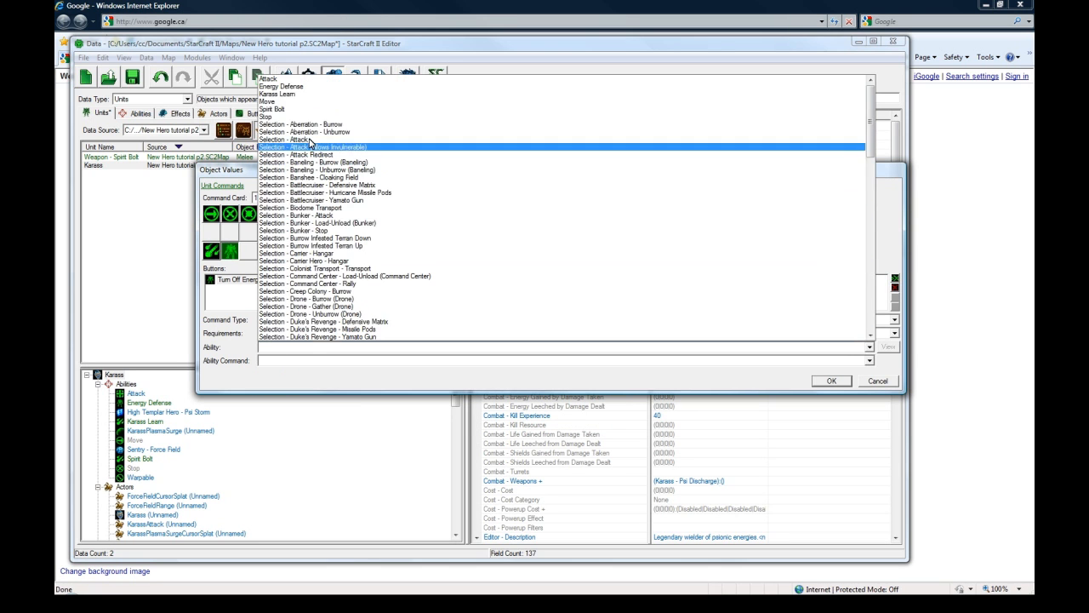
left_click(281, 86)
left_click(289, 360)
left_click(291, 373)
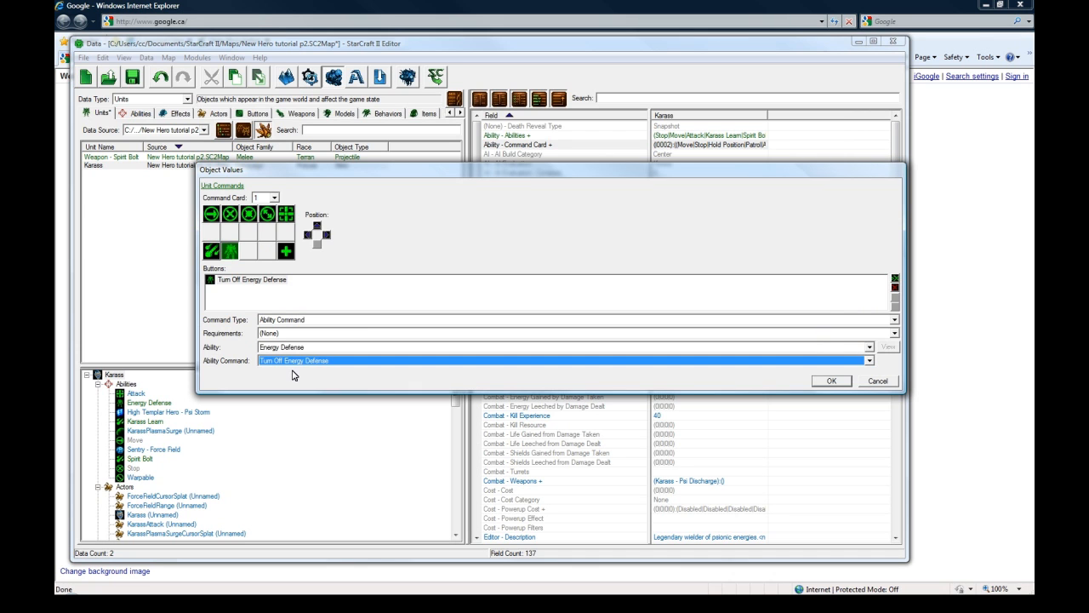
Step: Add the Turn On Energy Defense button to the same slot as an Ability Command using Energy Defense's Turn On Energy Defense command
left_click(895, 279)
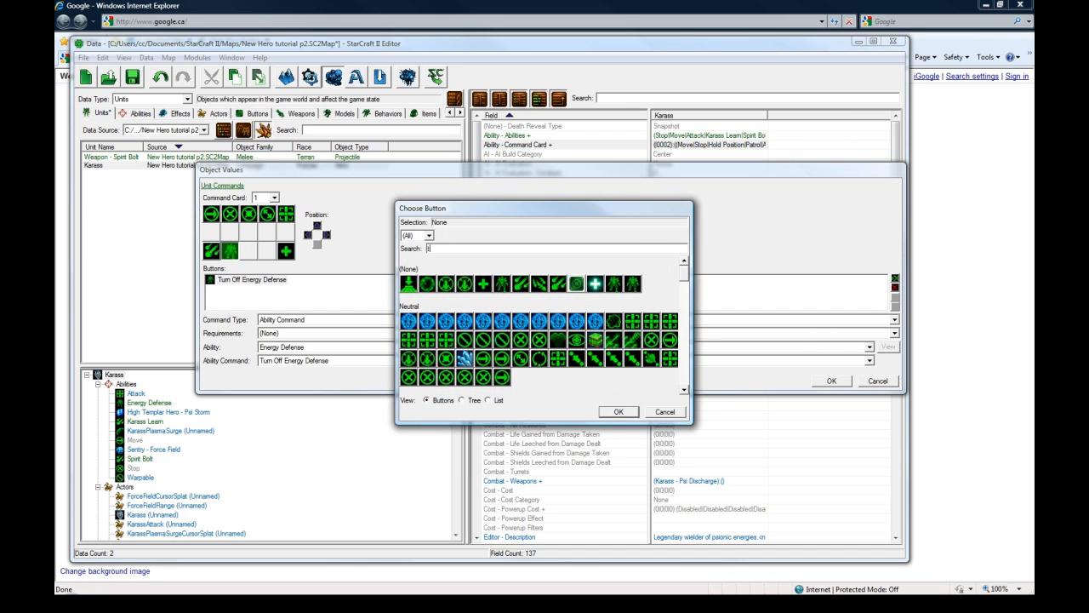
type("turn on")
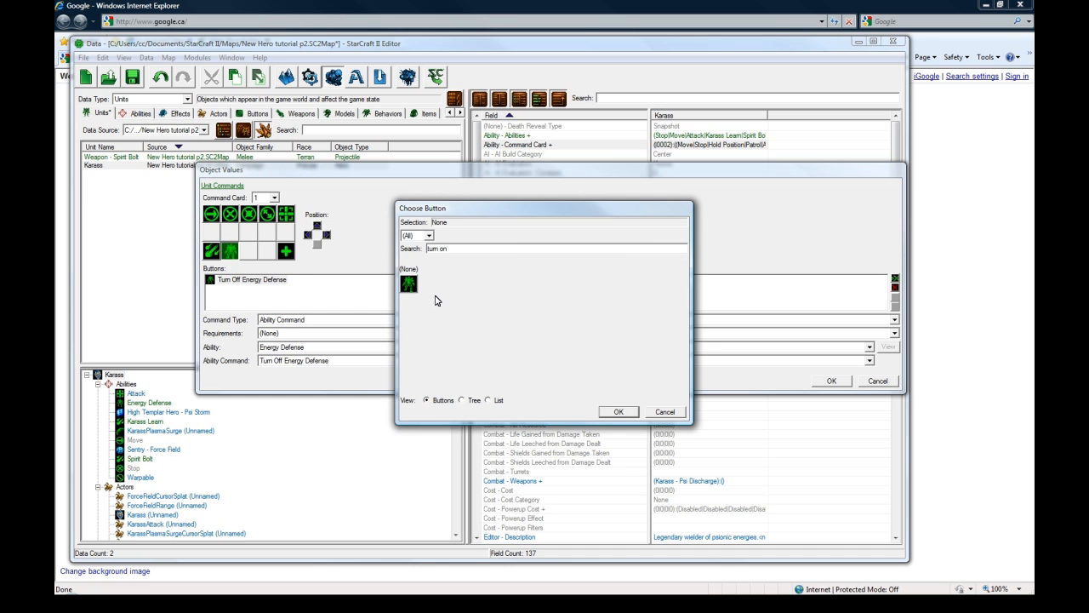
double_click(414, 287)
left_click(286, 320)
left_click(285, 329)
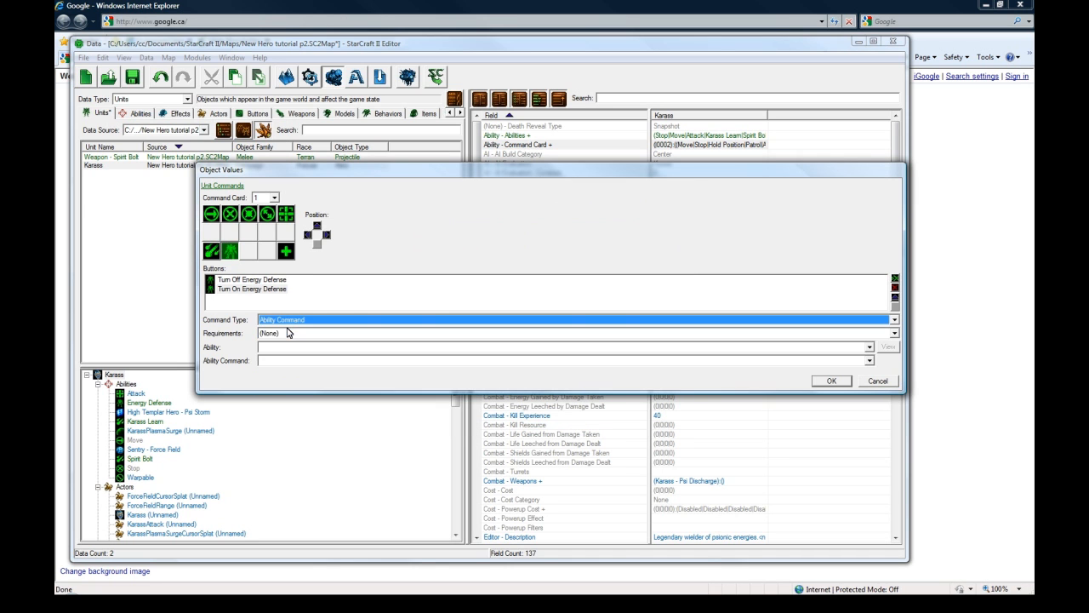
left_click(282, 347)
left_click(311, 88)
left_click(272, 361)
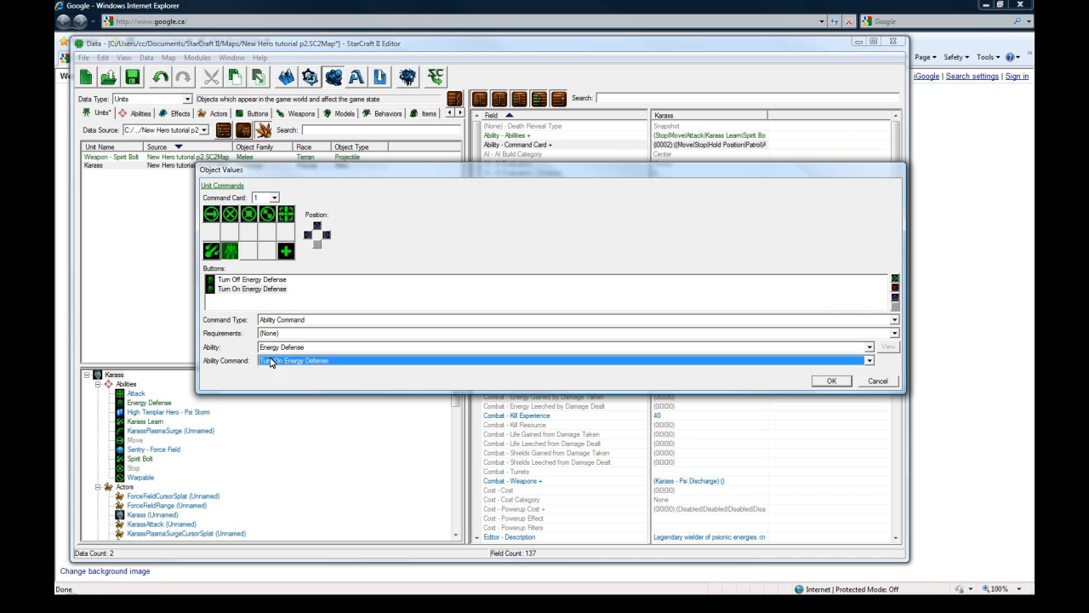
Step: Apply the command card changes to Karass and save the map
left_click(248, 289)
left_click_drag(248, 289, 253, 279)
left_click(831, 381)
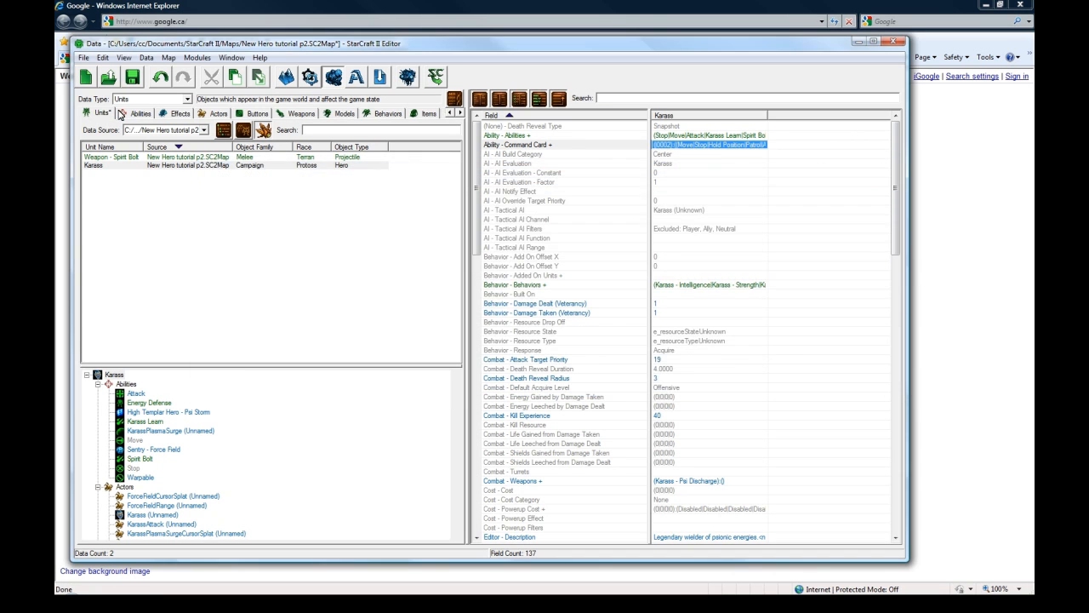
key("ctrl+s")
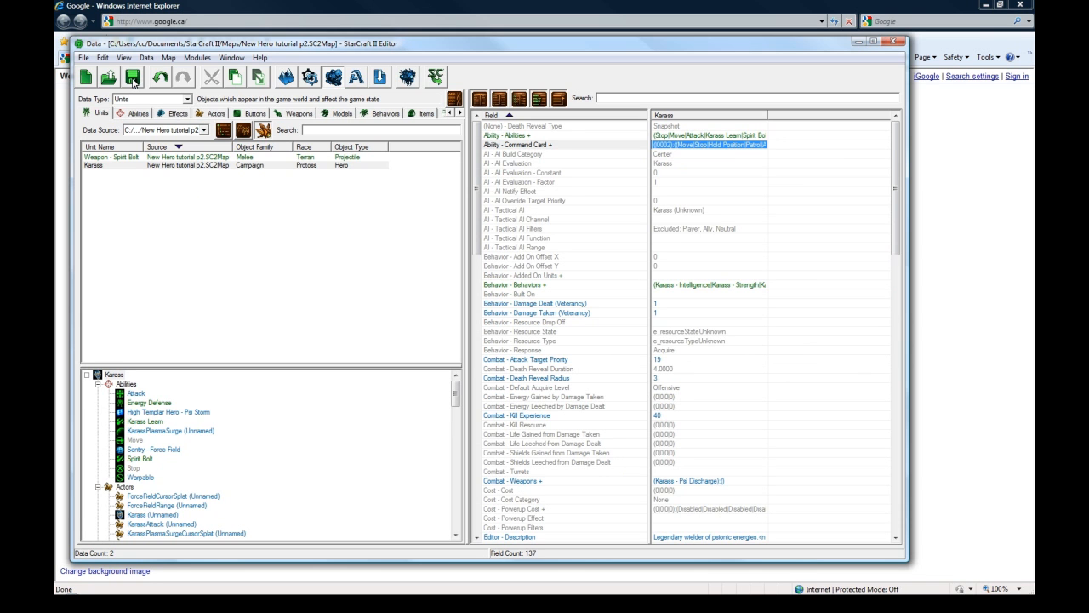
Step: Test the map in StarCraft II, learn Energy Defense with Karass and turn the ability on
left_click(435, 79)
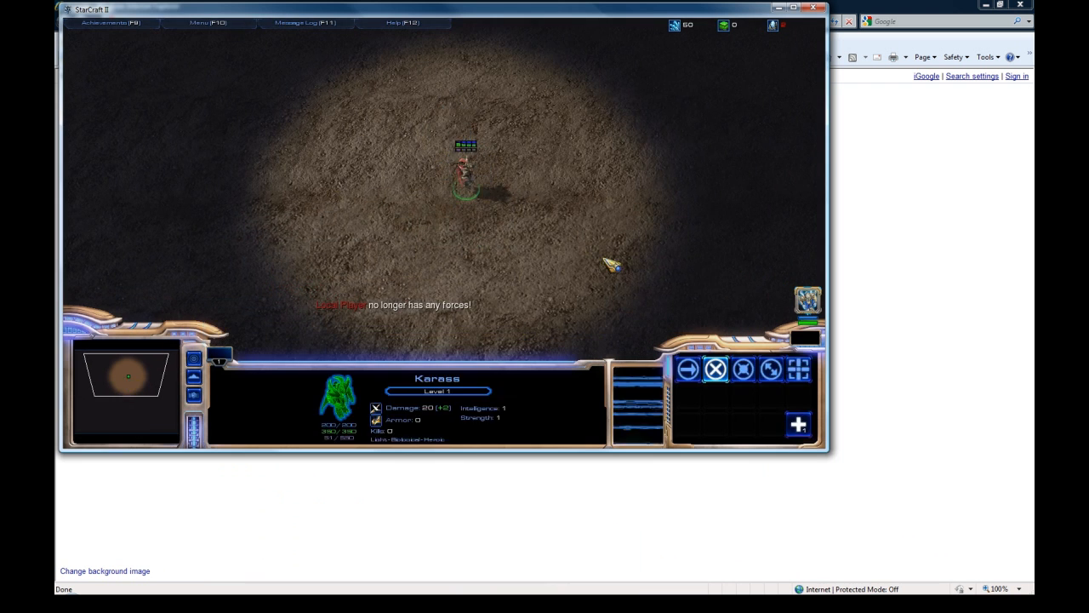
left_click(798, 422)
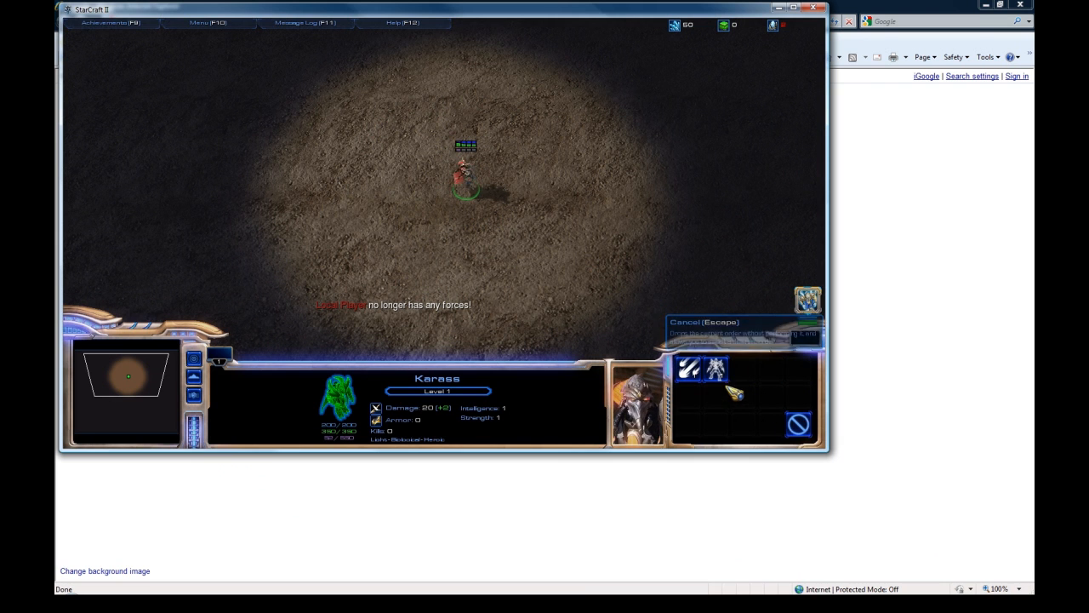
key("Escape")
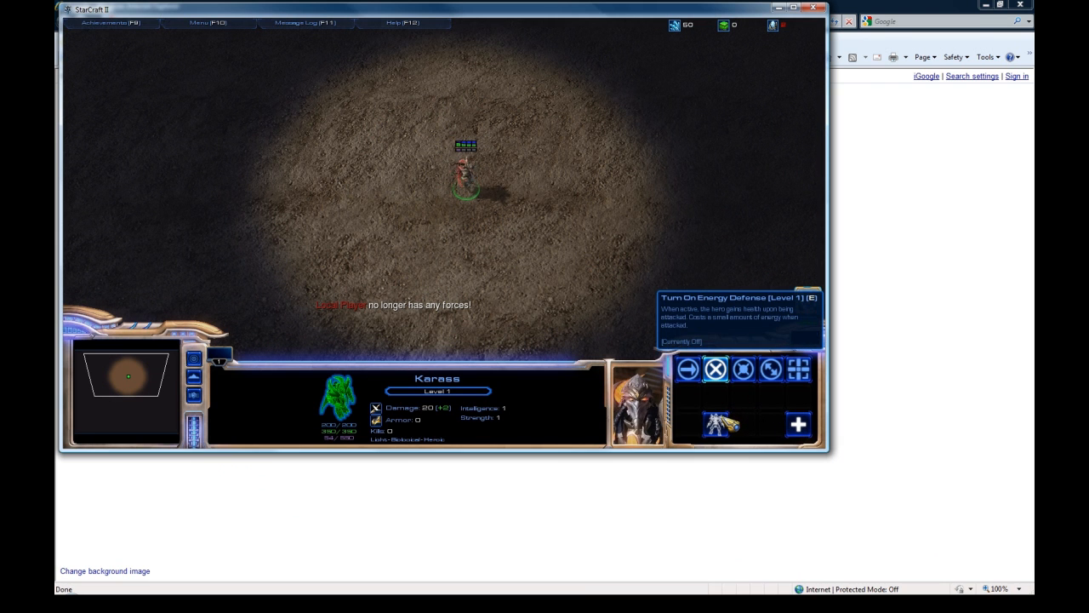
key("Down")
key("Up")
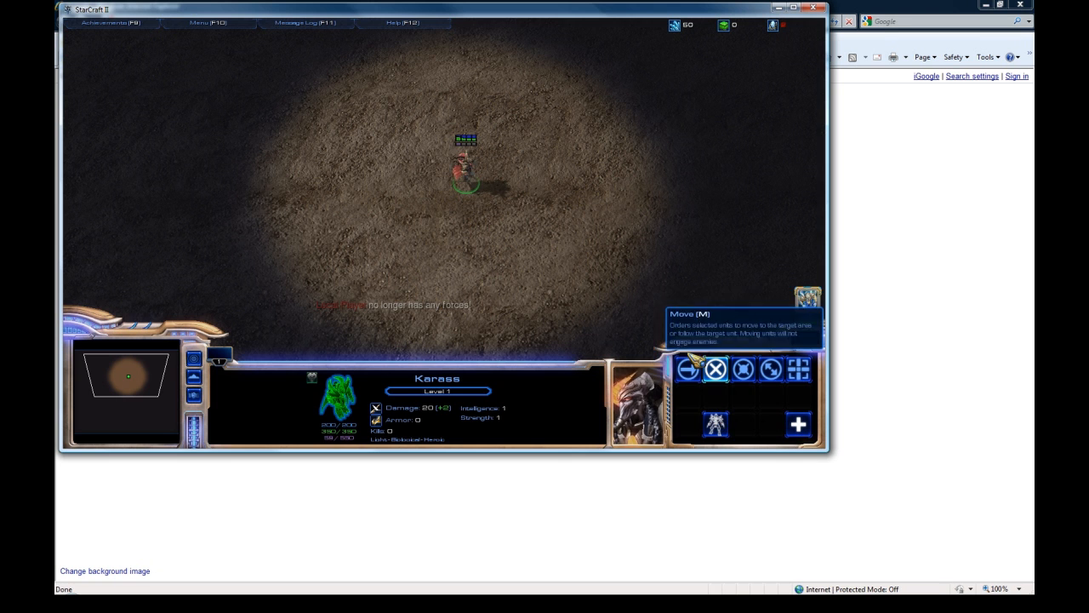
Step: Move Karass toward the enemies and around them so they attack, to examine how Energy Defense affects health and energy
key("Down")
key("Up")
key("Right")
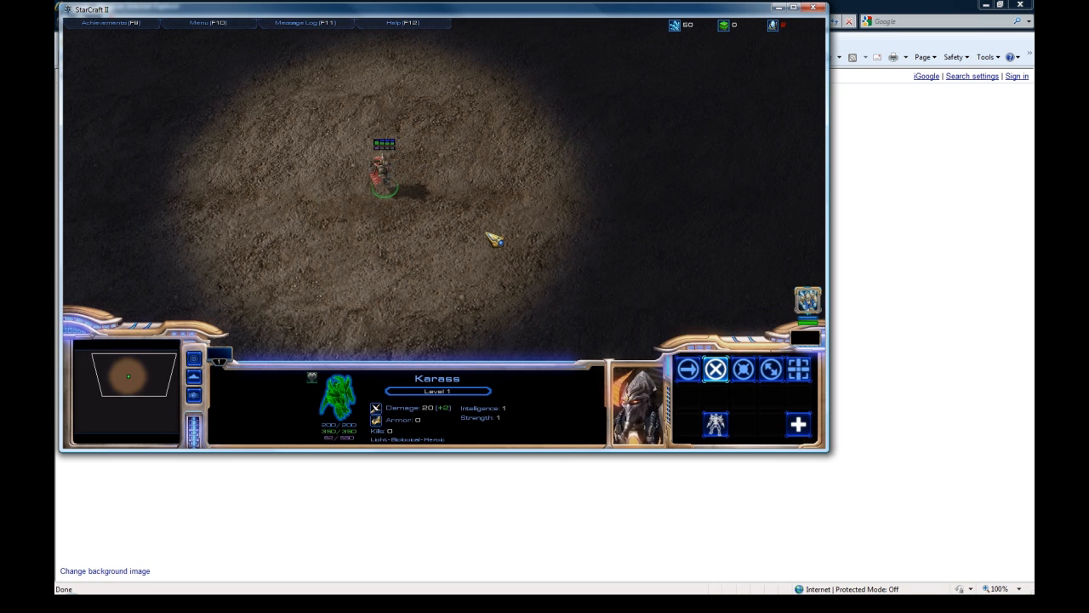
right_click(487, 237)
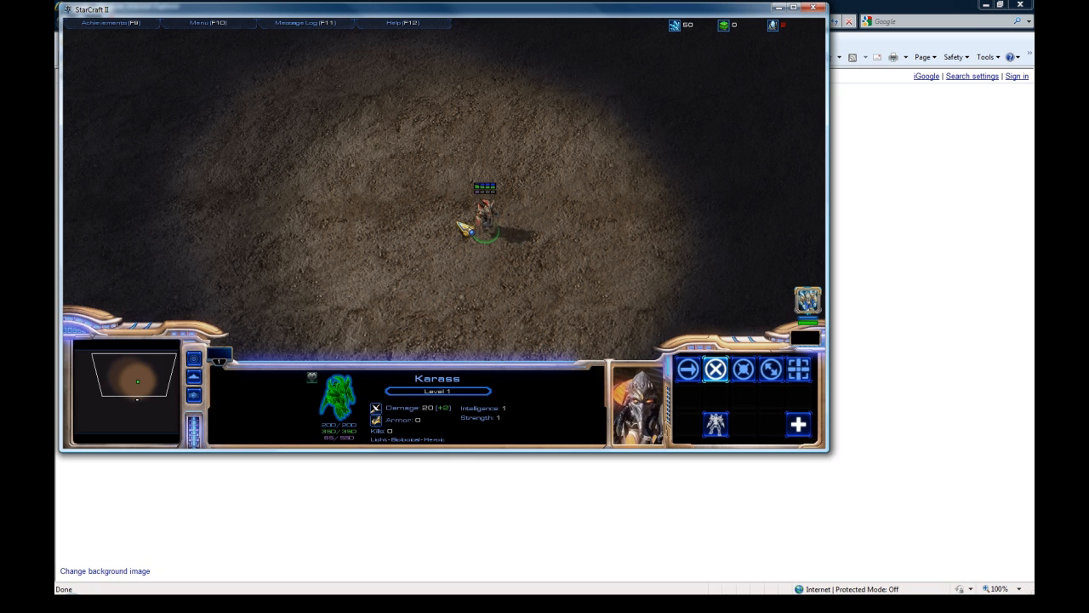
right_click(517, 274)
key("Down")
right_click(521, 267)
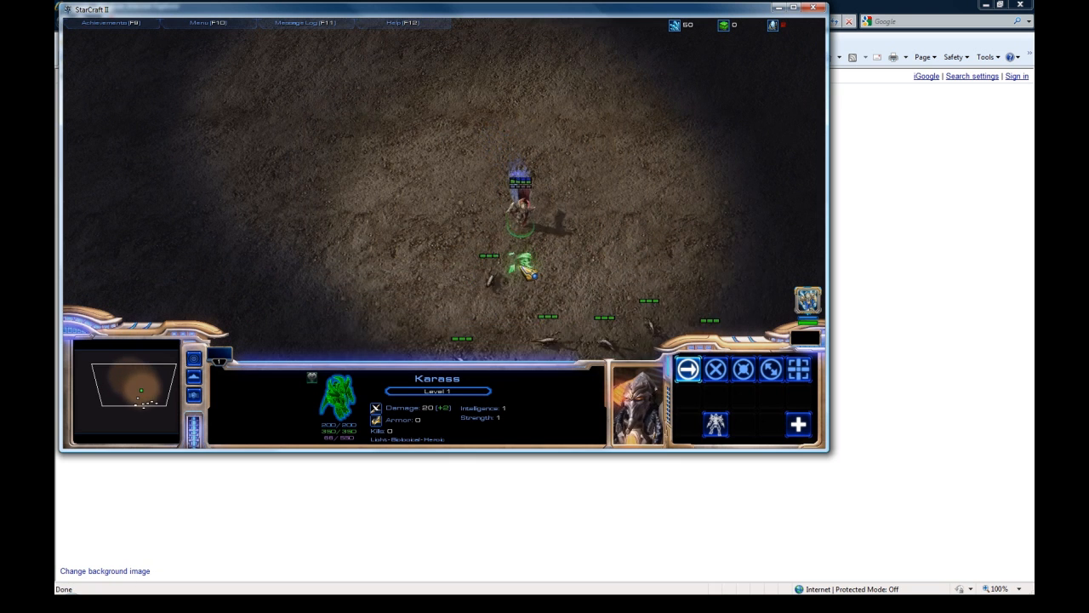
right_click(428, 296)
right_click(595, 304)
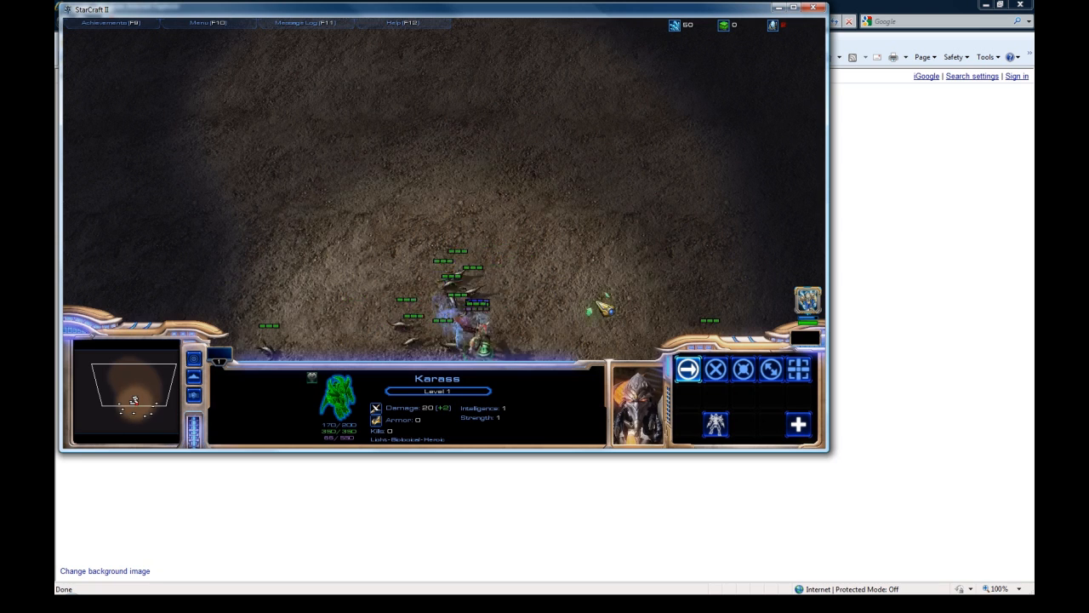
right_click(555, 240)
right_click(478, 246)
right_click(428, 245)
right_click(413, 270)
right_click(422, 308)
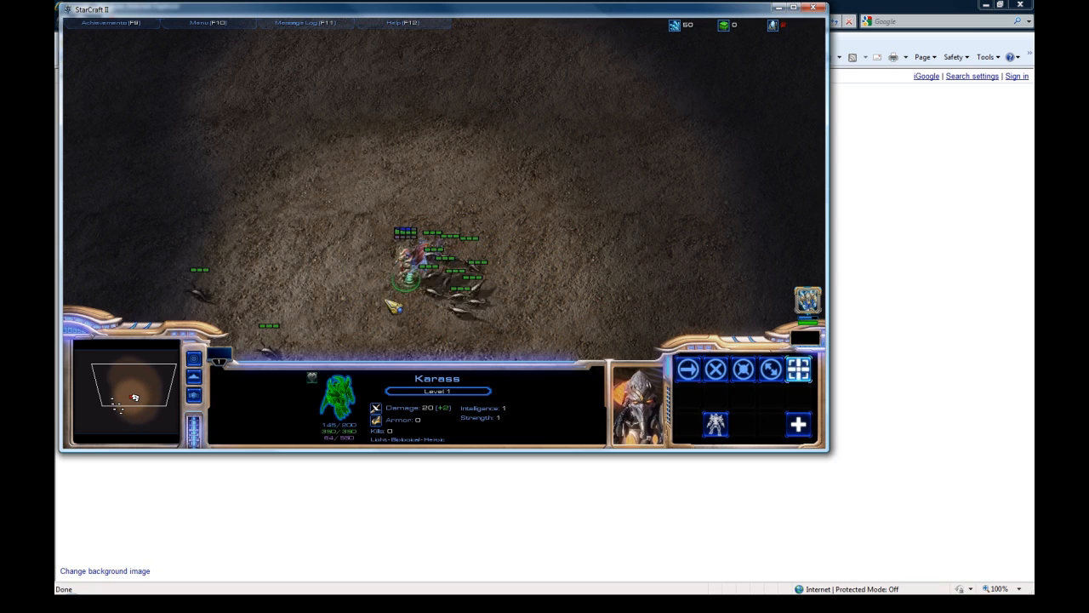
Step: Keep Karass moving around among the attacking zerglings to examine how Energy Defense affects his shields, health and energy
right_click(437, 343)
right_click(514, 297)
right_click(499, 270)
right_click(494, 256)
right_click(467, 252)
right_click(447, 250)
right_click(430, 249)
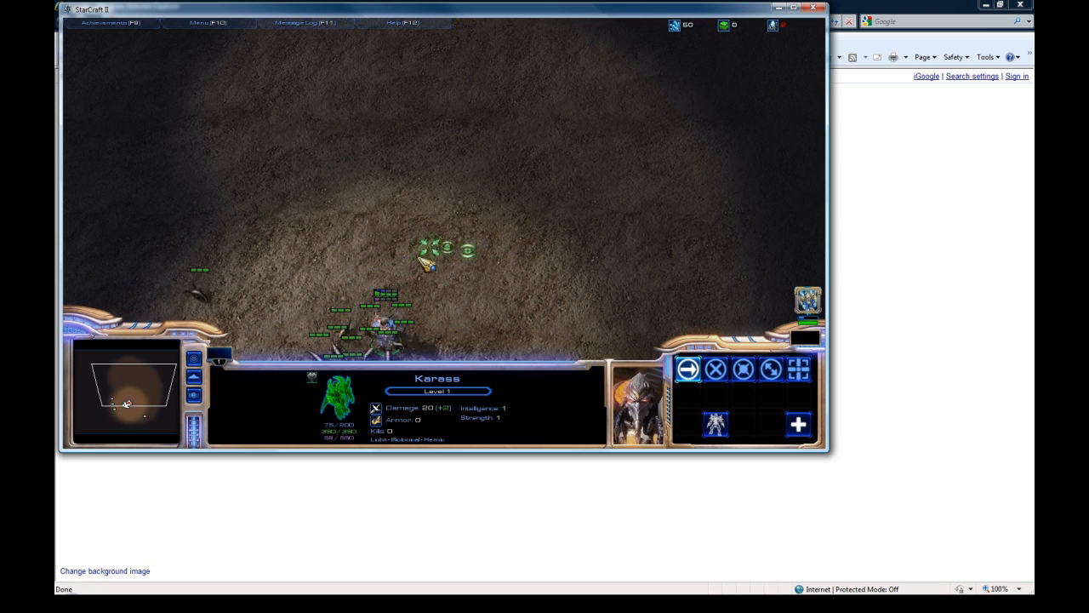
right_click(424, 258)
key("Down")
right_click(457, 253)
right_click(475, 259)
right_click(487, 280)
right_click(468, 300)
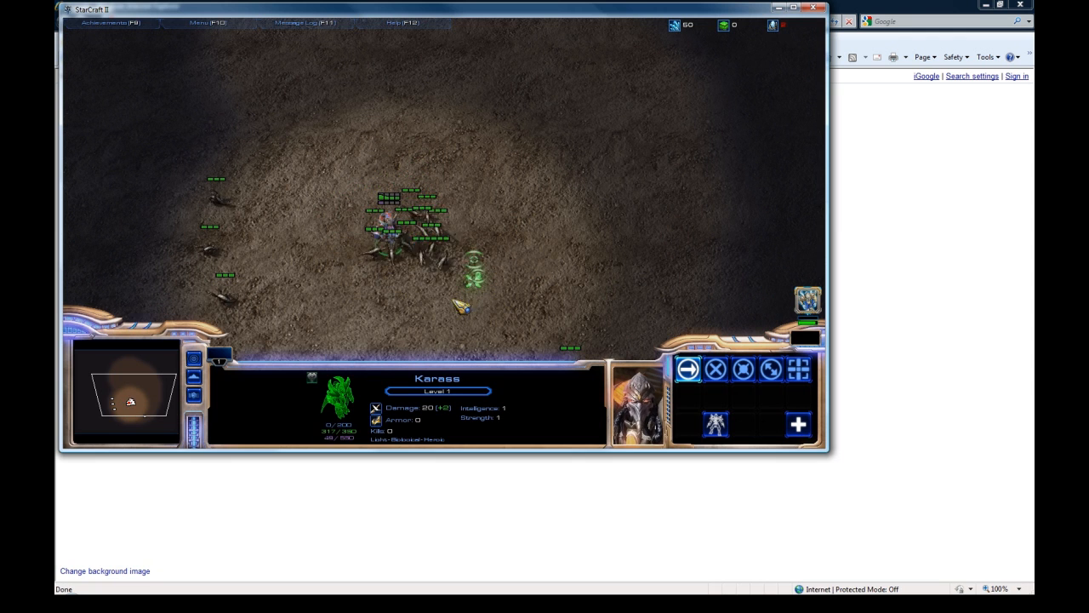
right_click(438, 303)
right_click(370, 305)
right_click(311, 244)
right_click(313, 206)
right_click(315, 168)
right_click(327, 143)
right_click(329, 143)
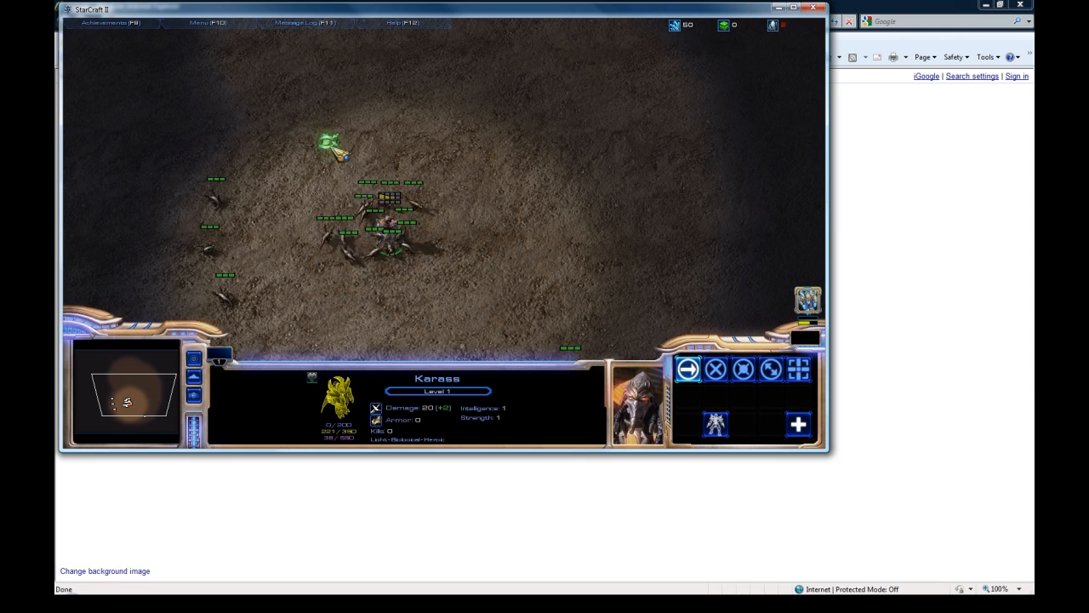
right_click(352, 144)
right_click(354, 145)
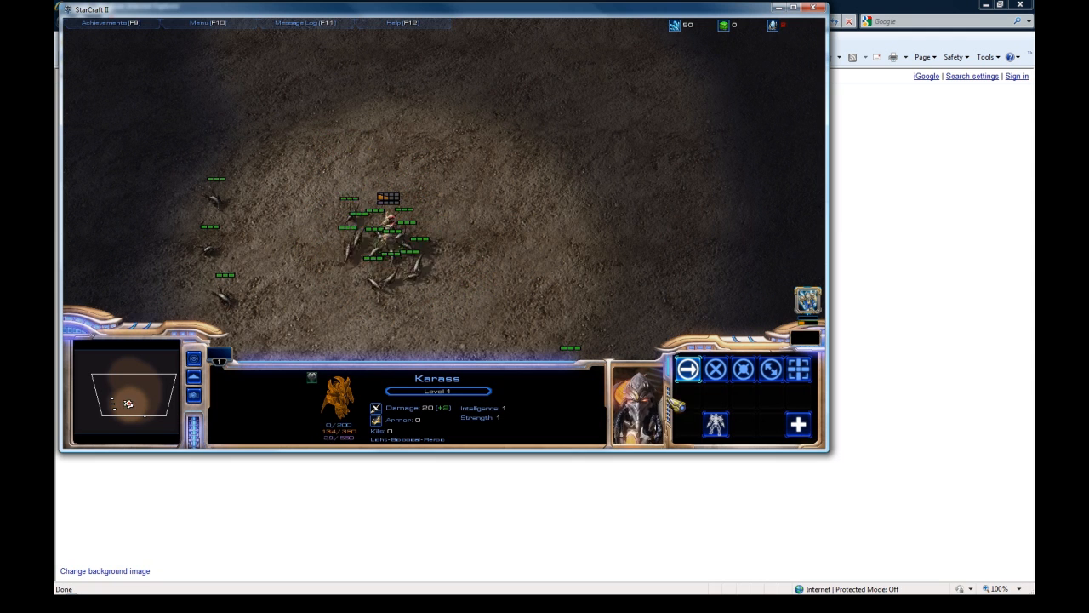
right_click(277, 214)
right_click(274, 190)
right_click(315, 166)
right_click(375, 136)
right_click(429, 149)
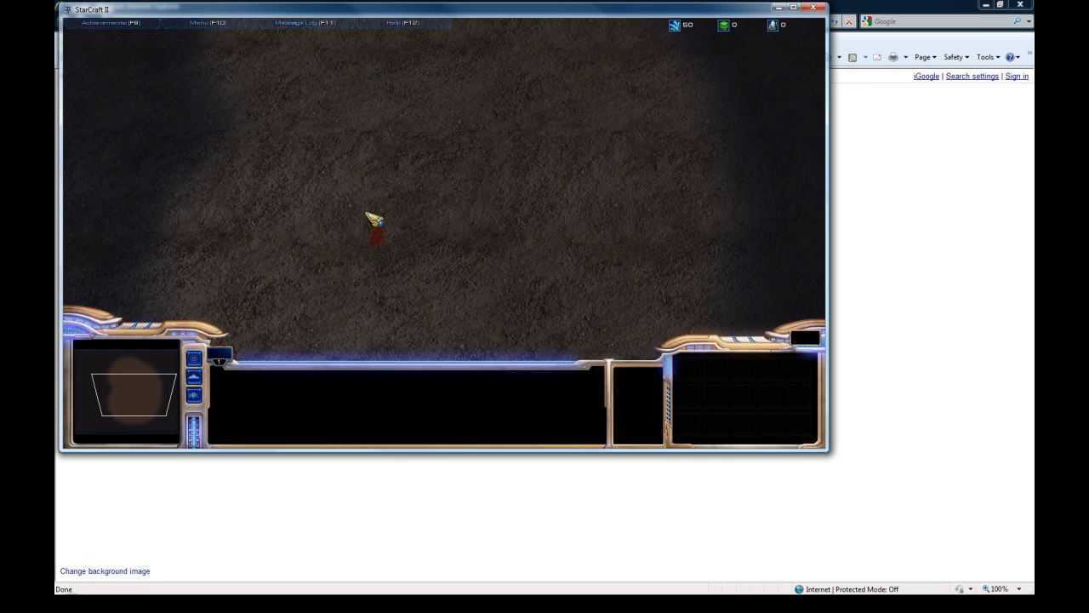
Step: Restart the test game, select Karass and learn Energy Defense
key("F10")
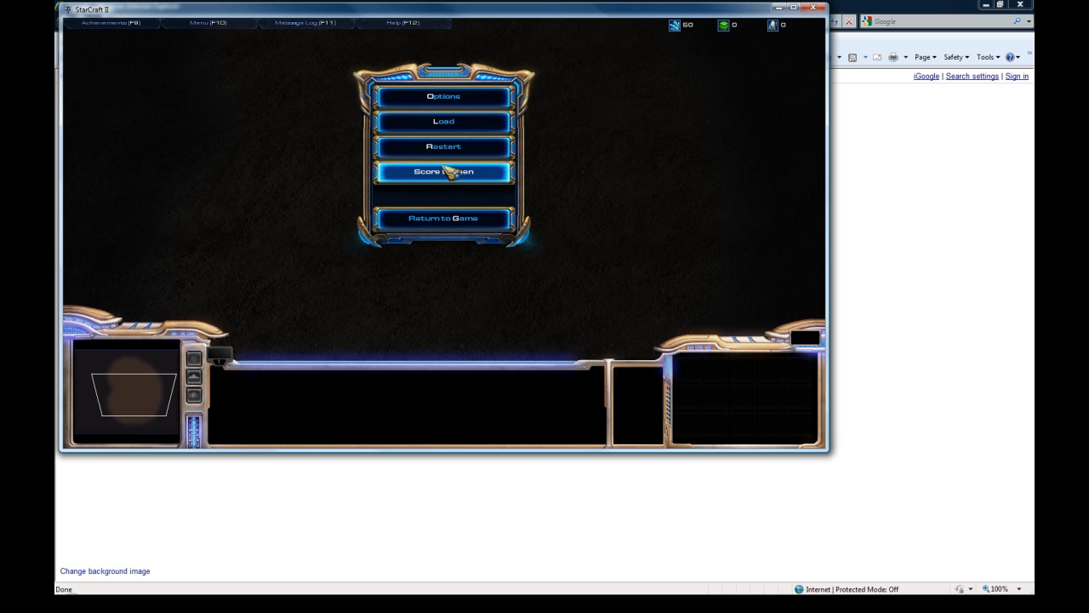
left_click(465, 146)
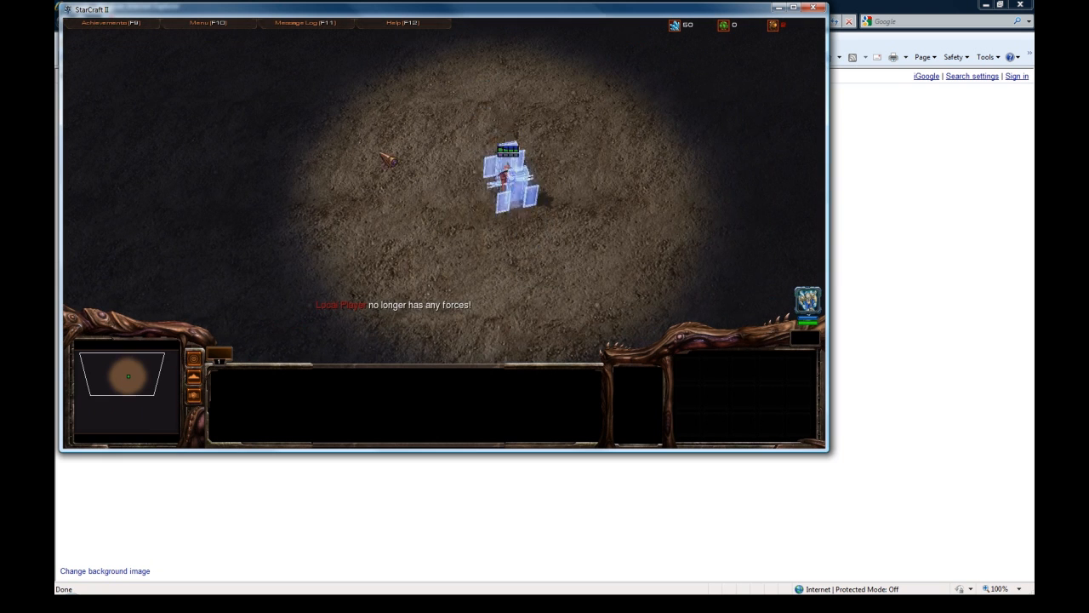
left_click_drag(383, 155, 603, 257)
key("Down")
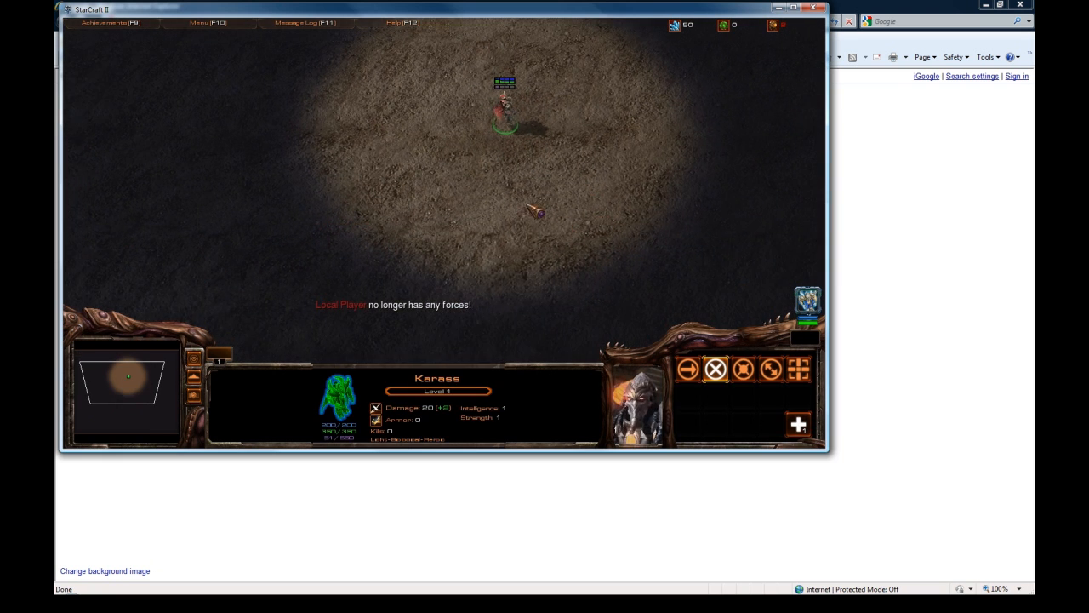
key("Right")
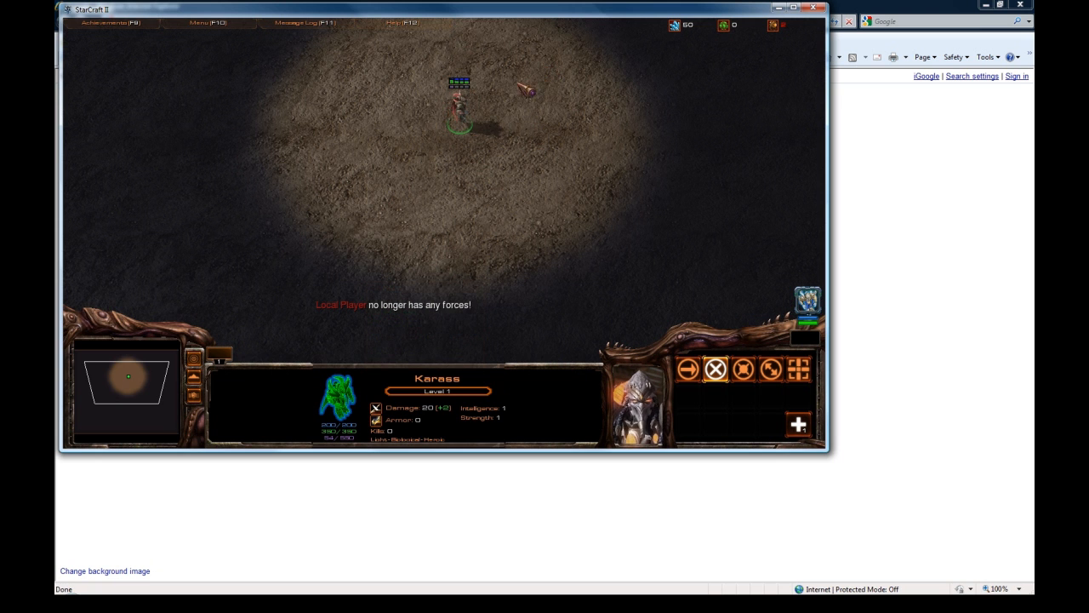
left_click(798, 424)
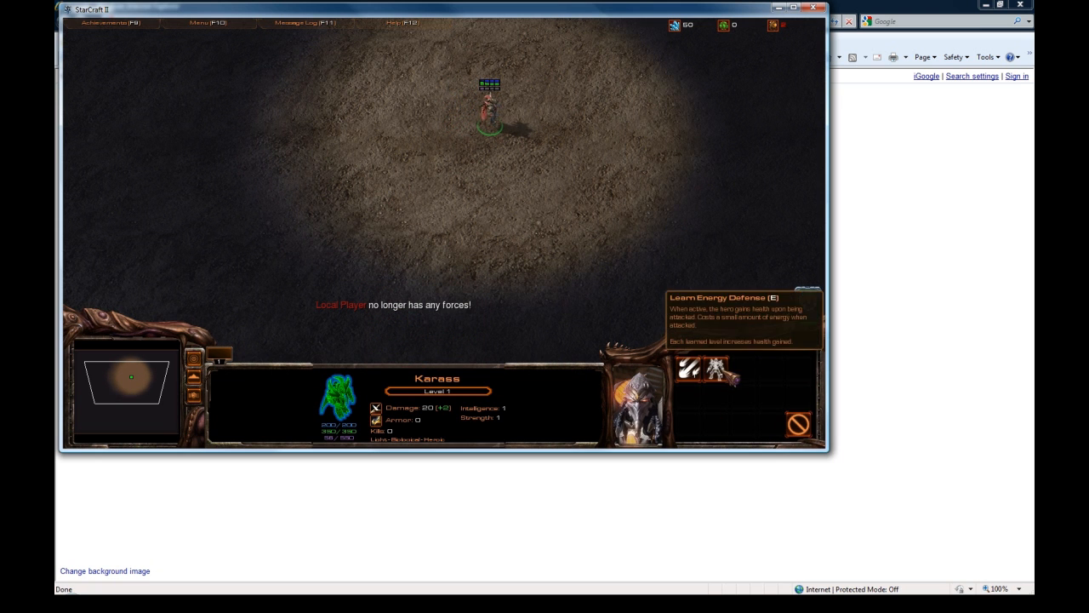
left_click(714, 368)
Step: Lead Karass toward the zerglings and back and forth among them to examine the ability while they attack
right_click(540, 195)
right_click(537, 159)
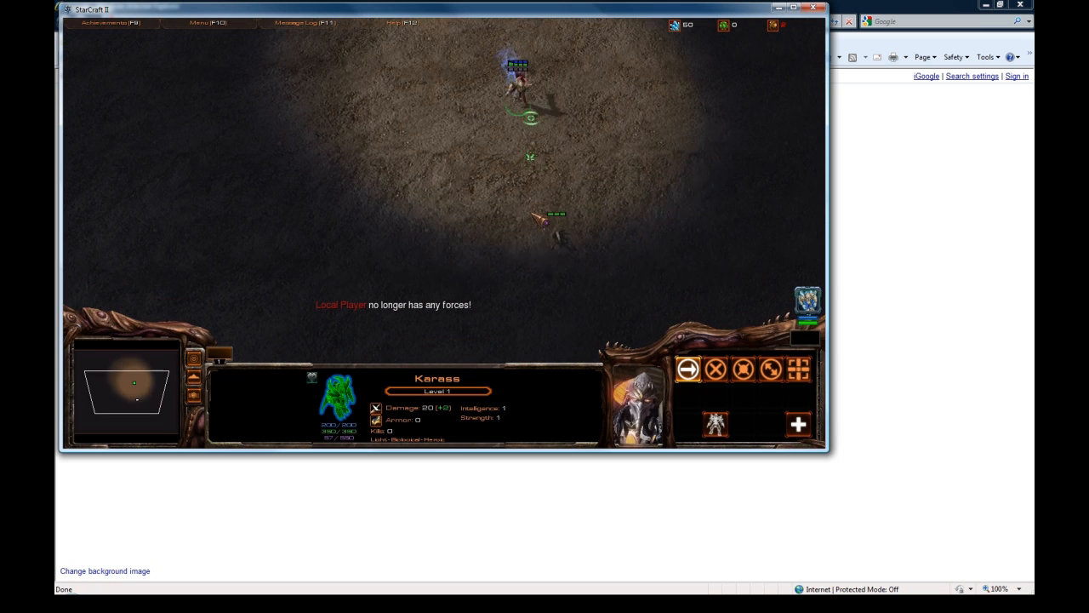
right_click(557, 174)
right_click(582, 197)
right_click(604, 186)
right_click(616, 159)
right_click(623, 149)
right_click(653, 148)
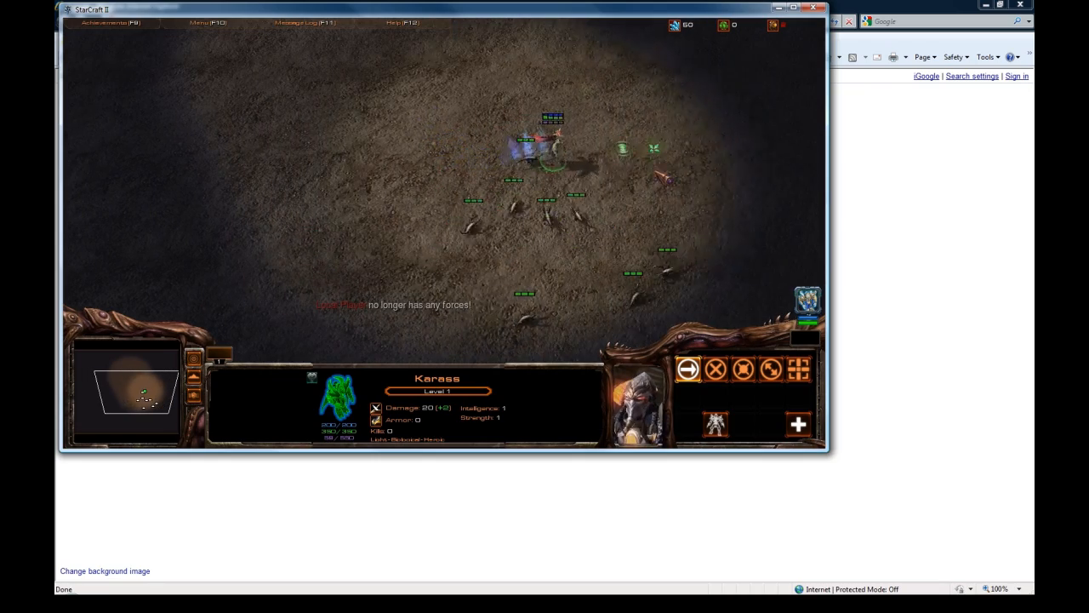
right_click(680, 170)
right_click(717, 197)
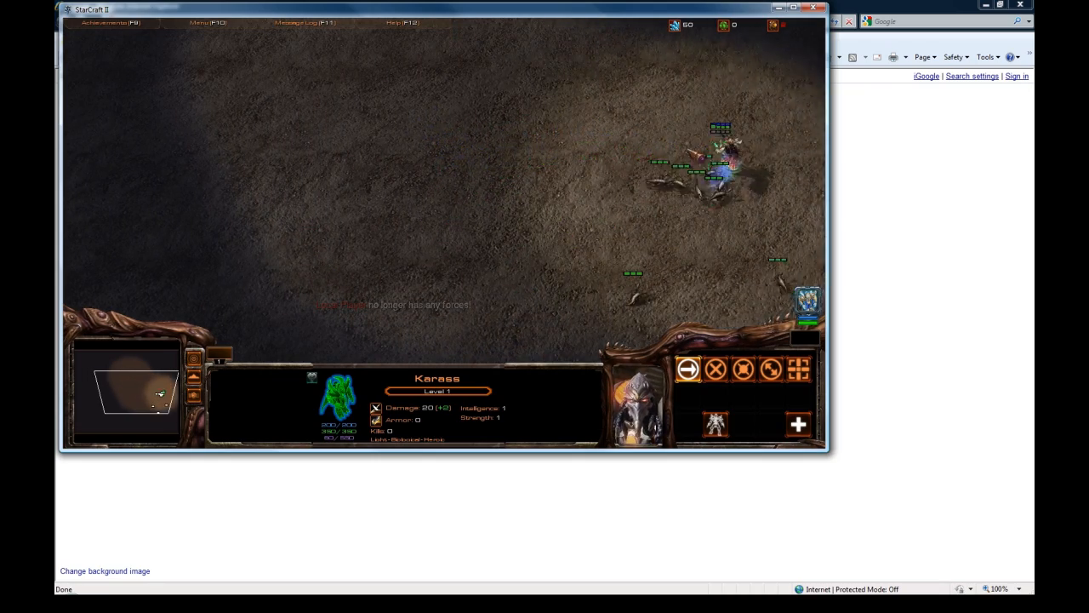
right_click(571, 187)
right_click(535, 124)
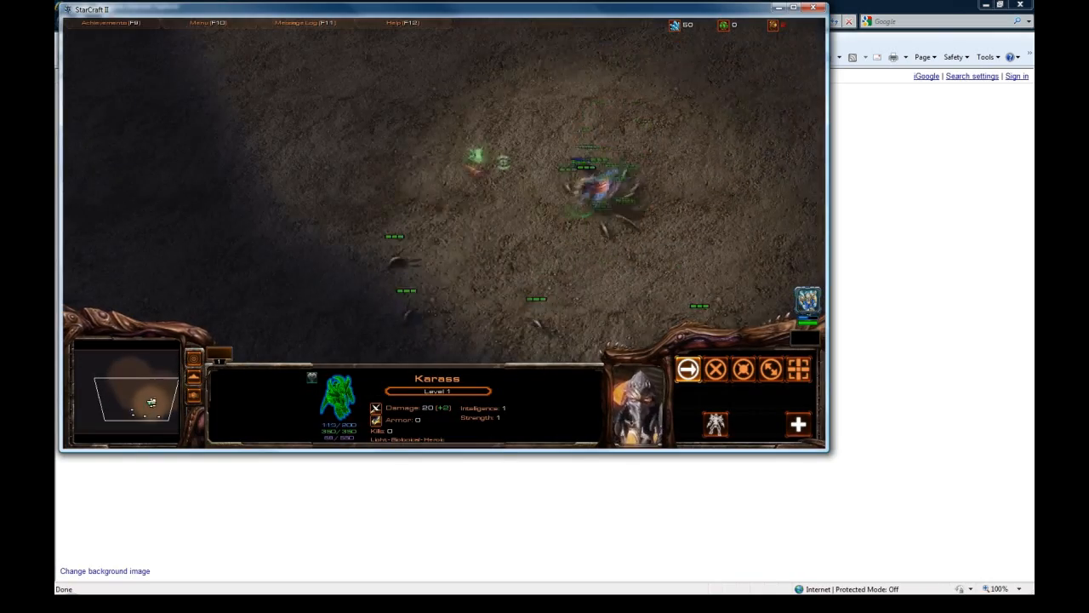
right_click(658, 160)
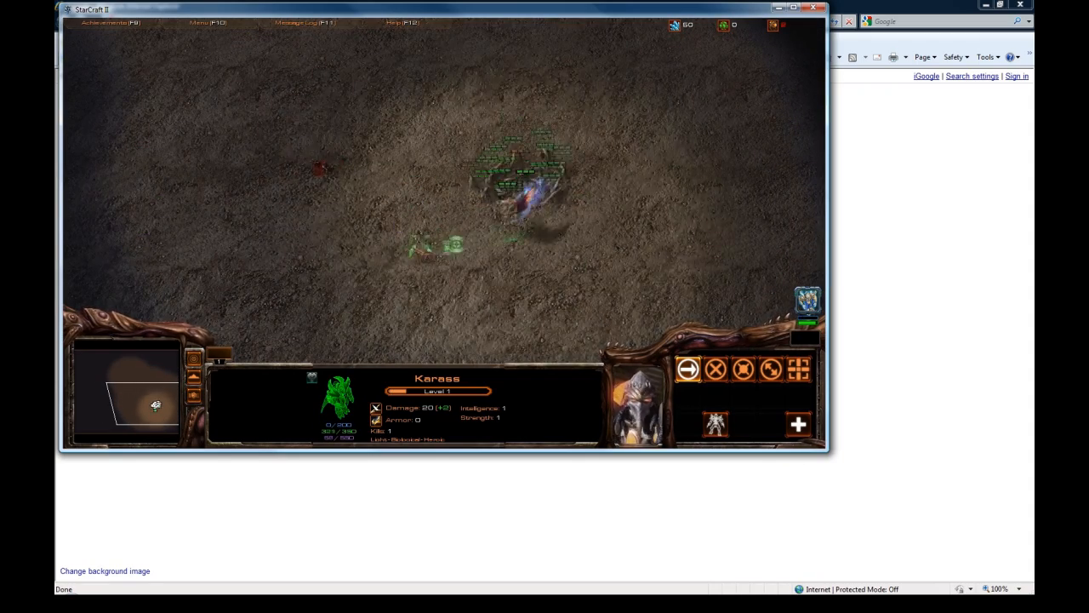
Step: Follow Karass across the map, pull him away from the pack and order him to attack the zerglings
left_click_drag(134, 397, 118, 388)
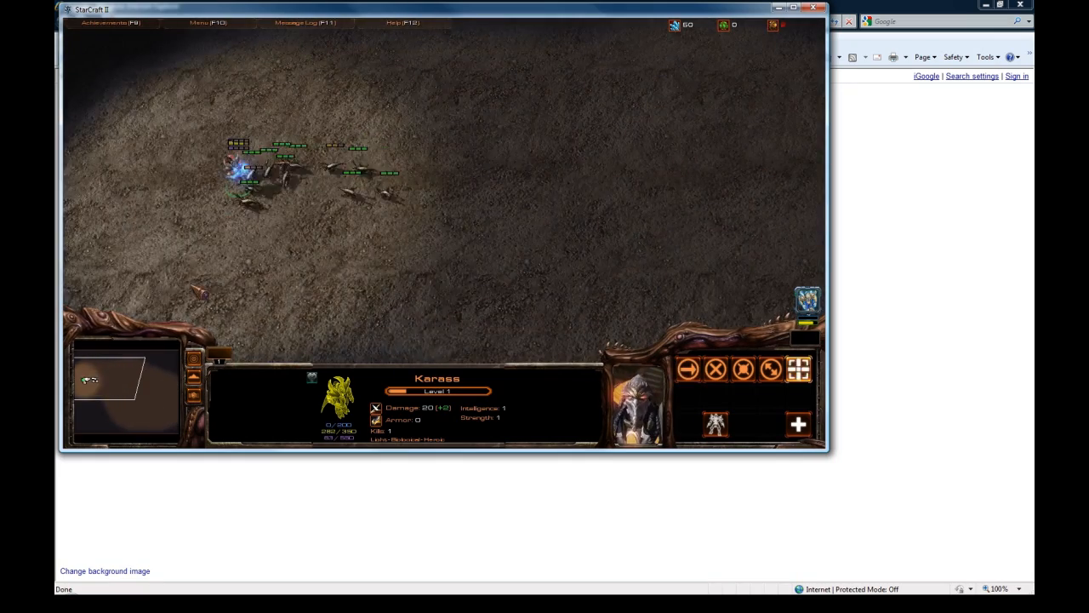
right_click(239, 278)
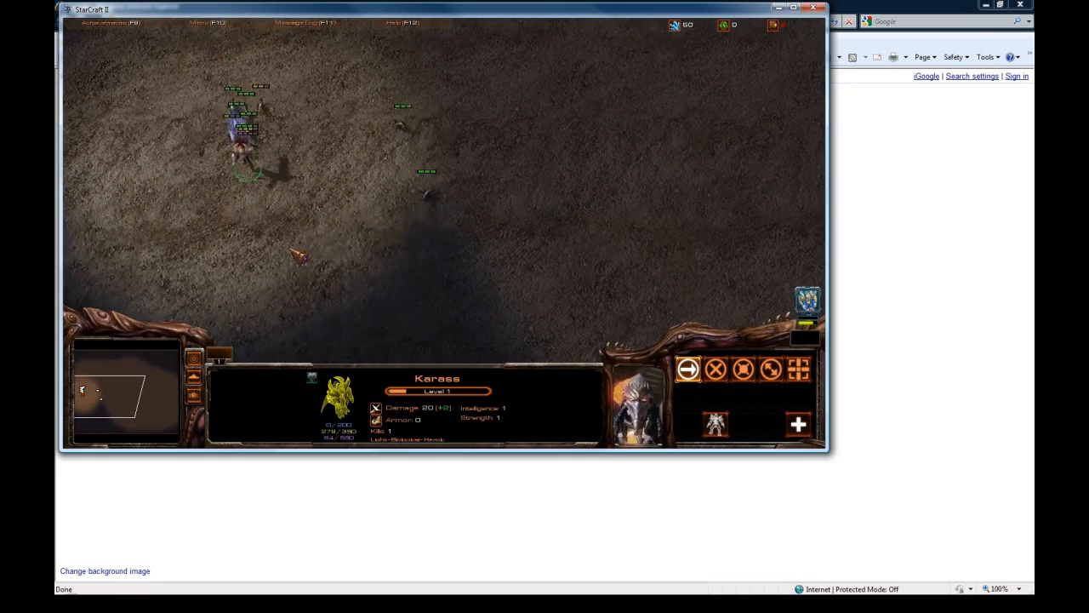
key("a")
left_click(291, 250)
left_click(92, 406)
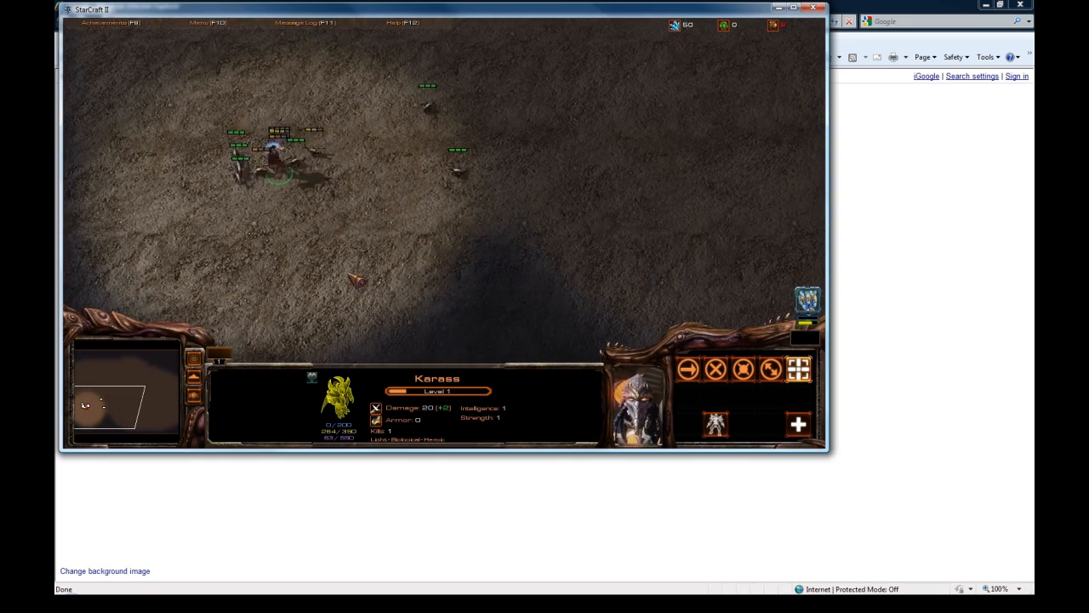
Step: Move Karass across the map with the zerglings chasing him to observe his health and energy under attack
right_click(349, 268)
right_click(384, 277)
right_click(460, 301)
right_click(488, 307)
right_click(509, 307)
right_click(549, 309)
right_click(644, 312)
right_click(596, 255)
right_click(562, 226)
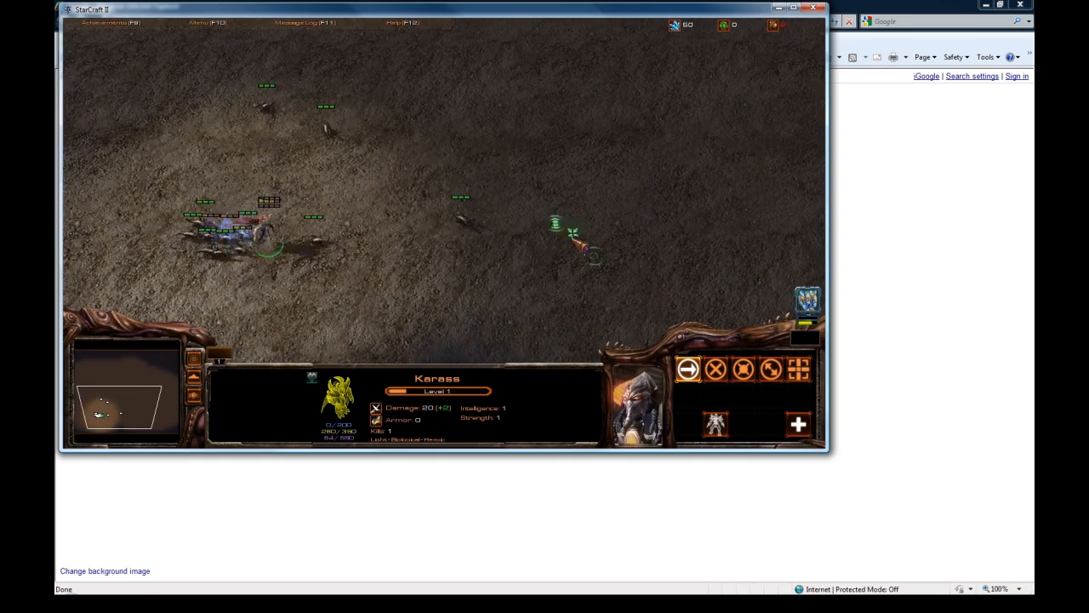
right_click(584, 251)
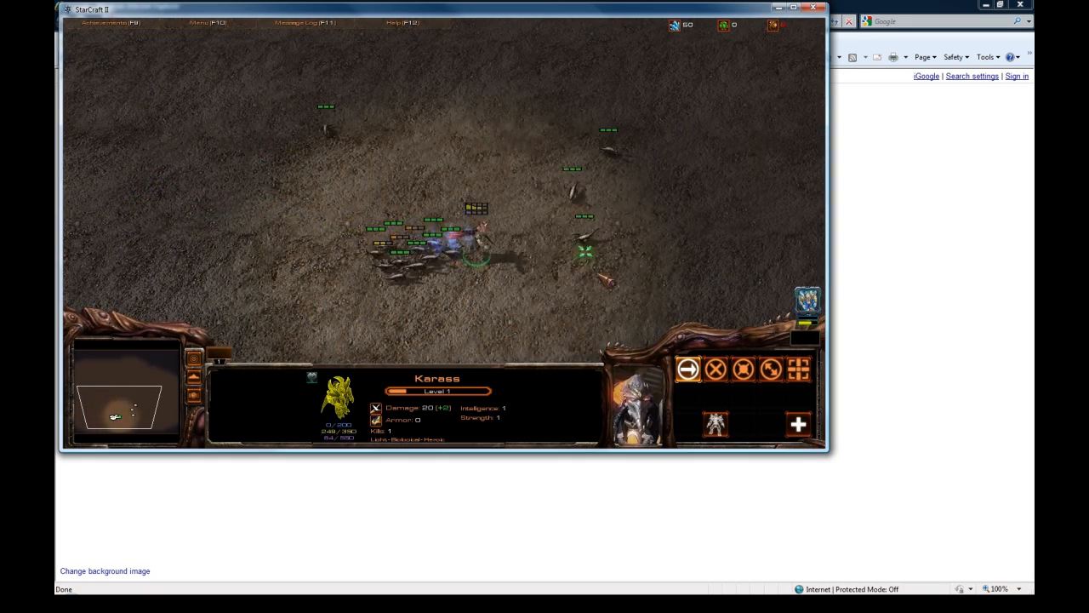
right_click(599, 270)
Step: Select a zergling and inspect the damage of its Claws weapon
left_click(478, 286)
mouse_move(452, 415)
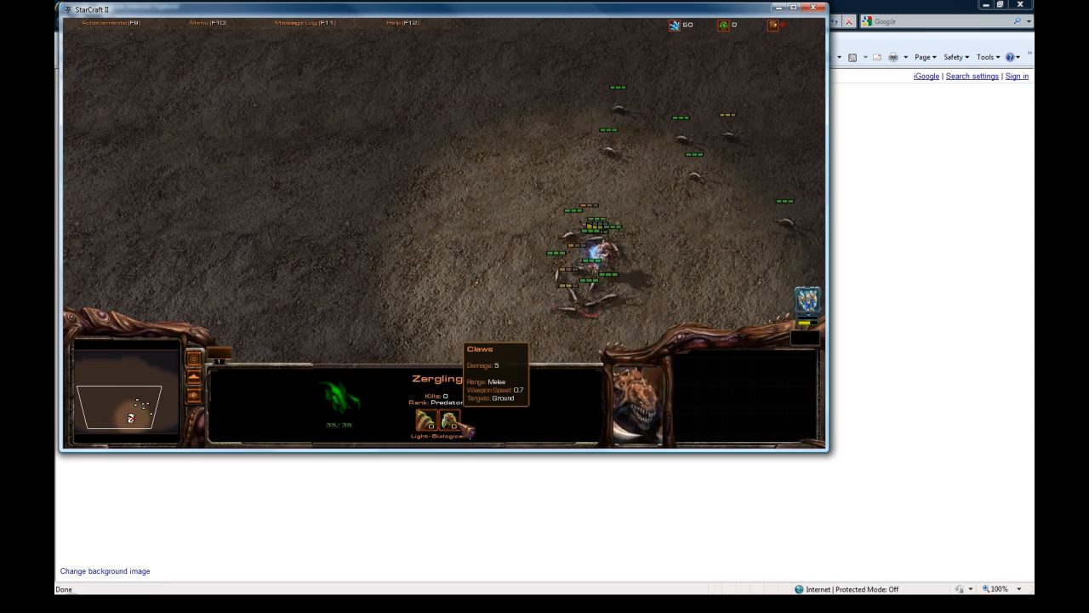
key("Right")
key("Down")
key("Up")
key("Right")
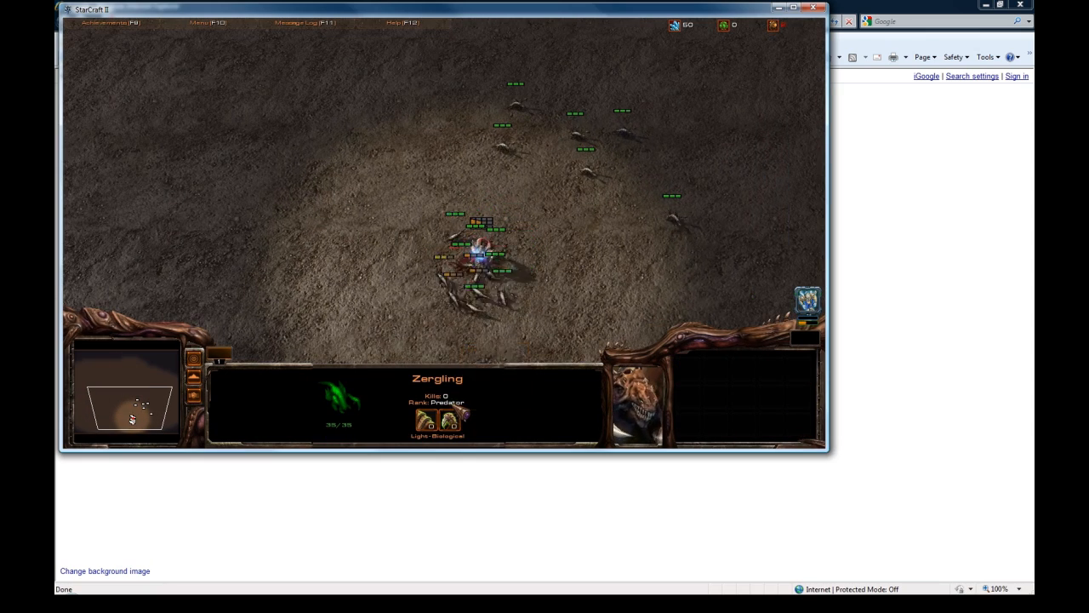
Step: Reselect Karass, move him among the zerglings to watch the rest of the fight, and close the test game
key("1")
right_click(440, 172)
right_click(436, 172)
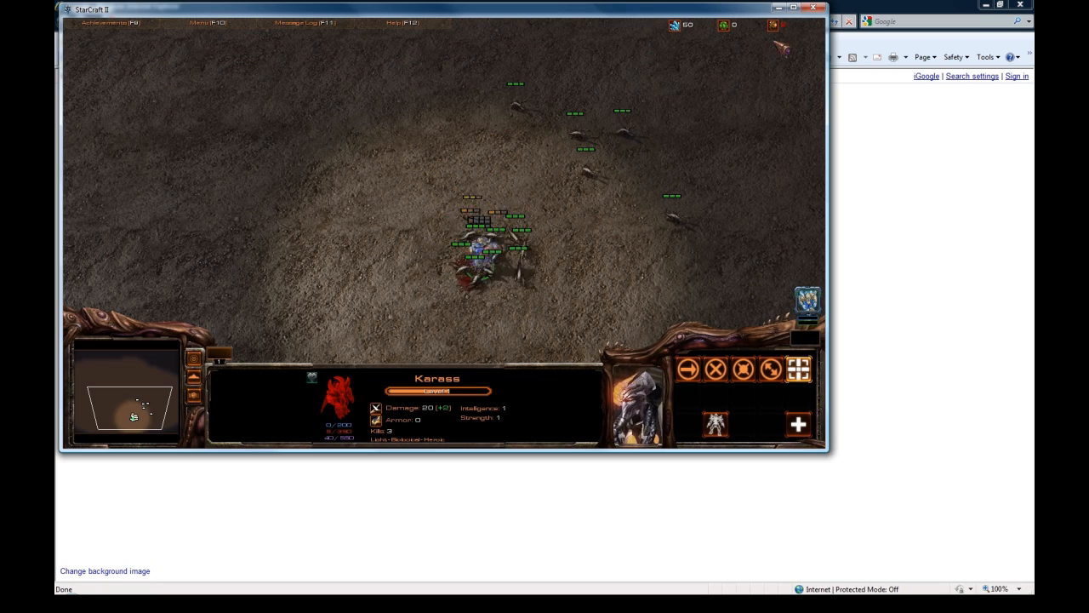
key("Down")
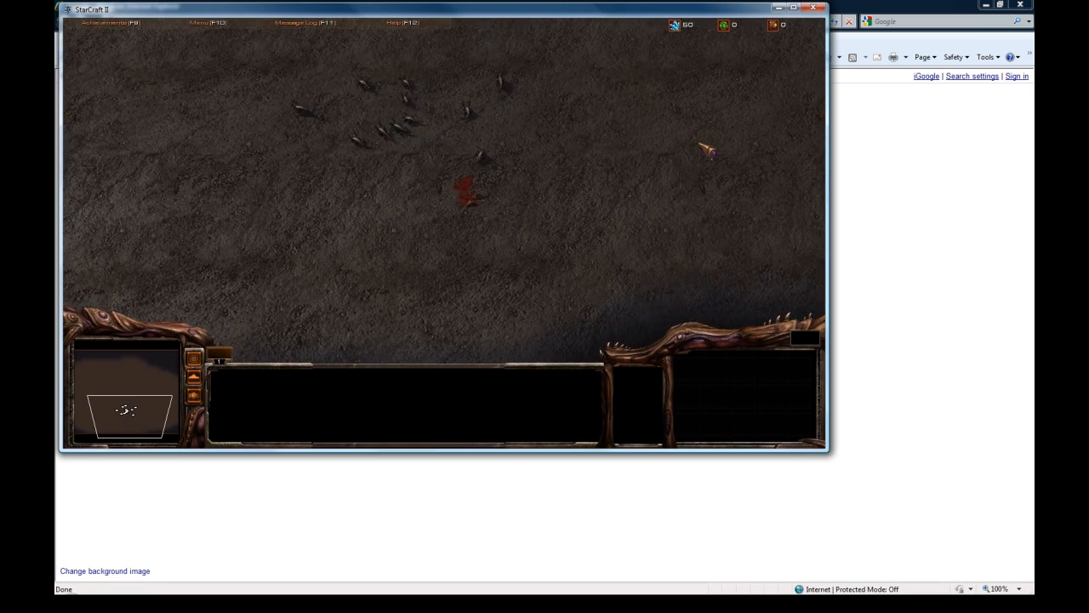
key("Up")
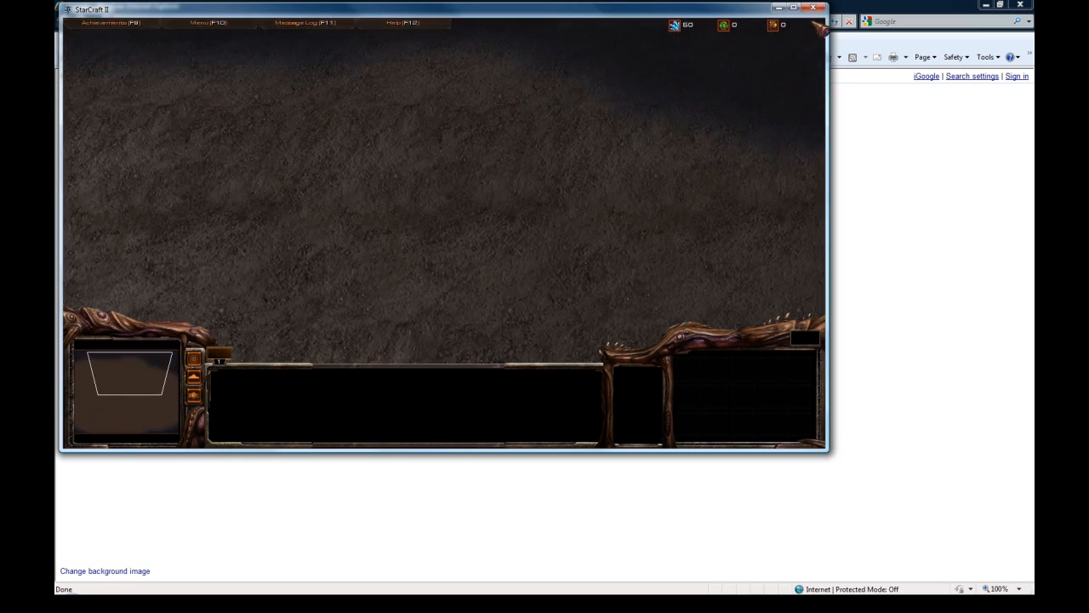
left_click(814, 8)
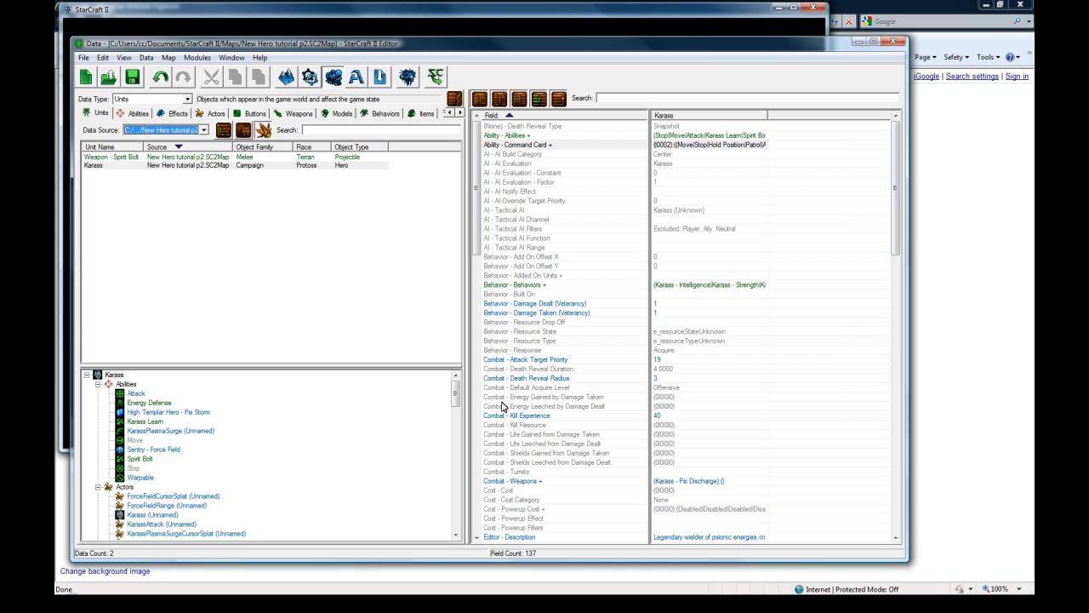
Step: Review the level 1 and level 2 missile and damage effects of the Spirit Bolt ability in the Data Editor
left_click(131, 113)
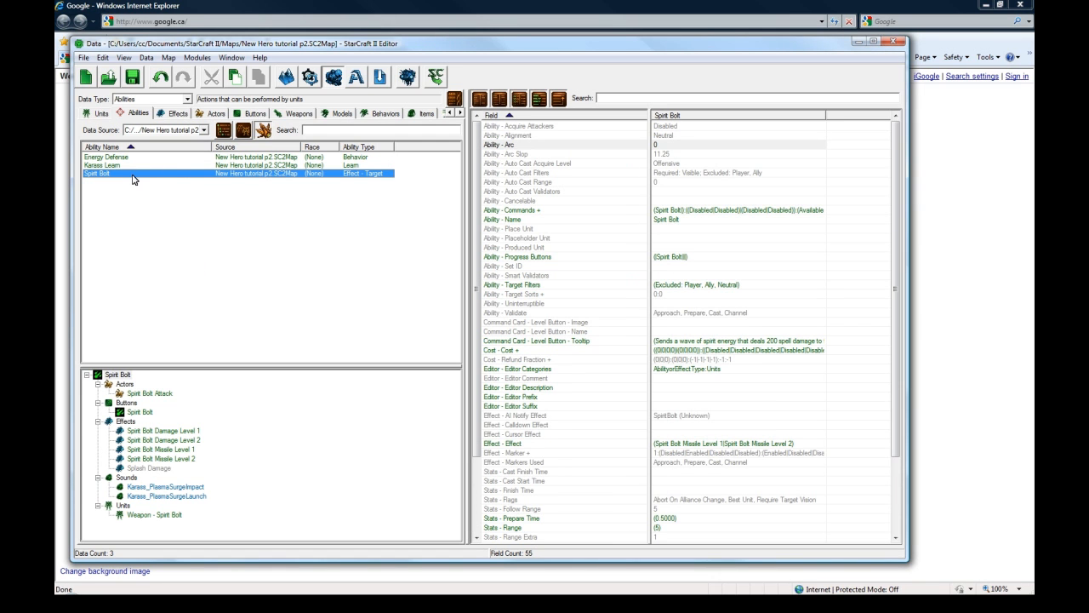
left_click(173, 460)
left_click(185, 441)
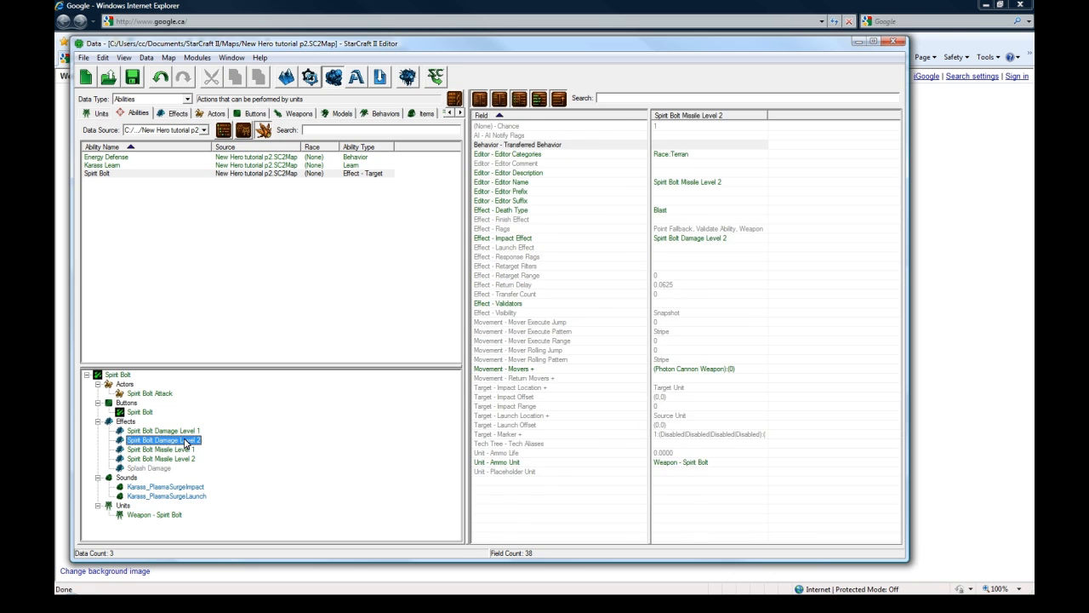
left_click(184, 458)
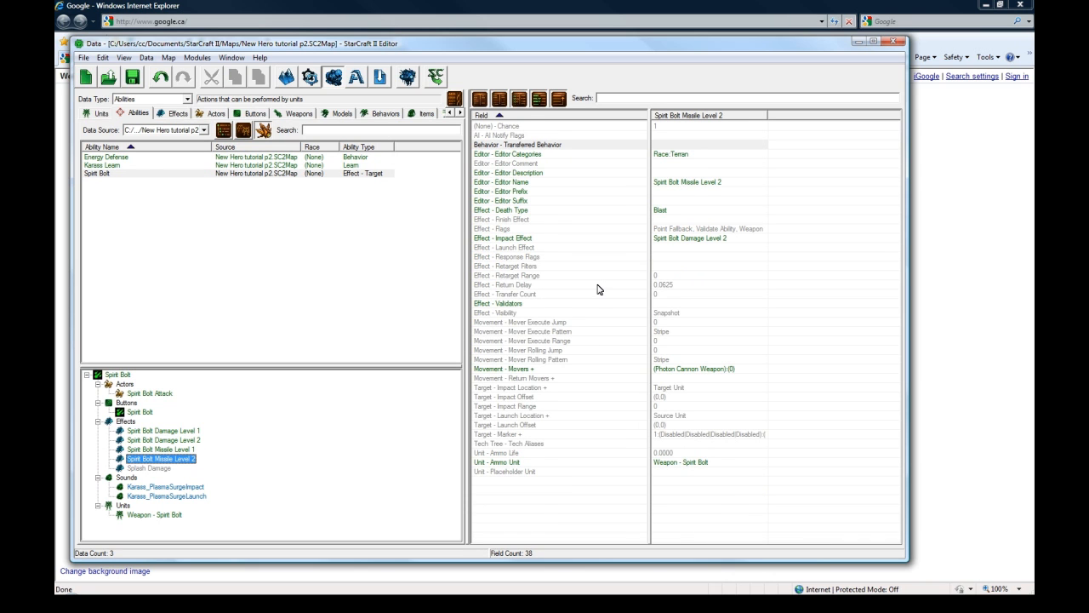
left_click(189, 441)
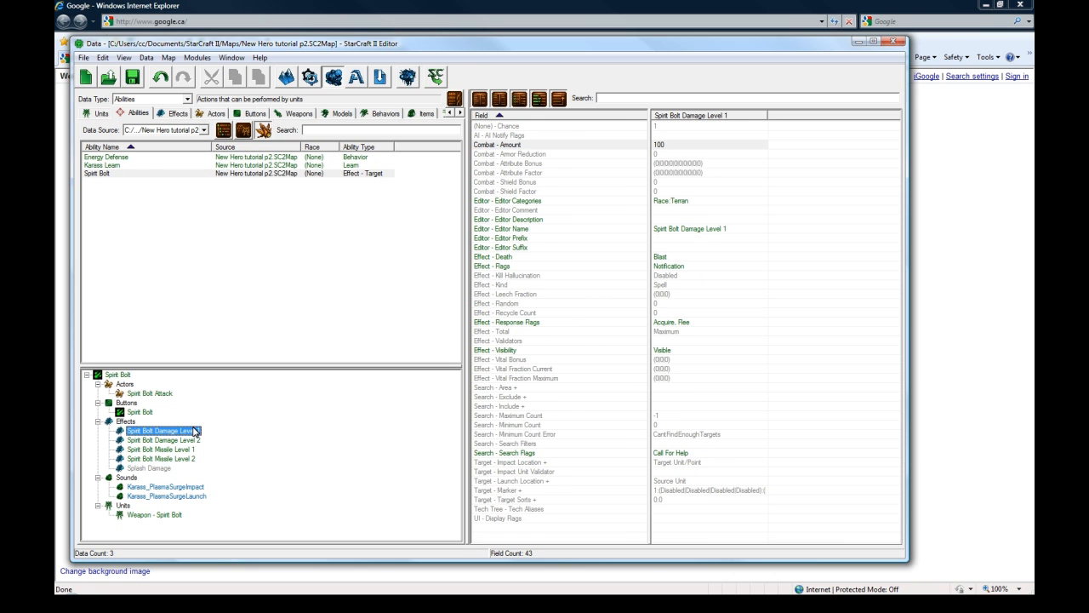
Step: Examine the Events field of the Spirit Bolt Attack actor
left_click(150, 393)
left_click(747, 364)
scroll(747, 365, "down", 4)
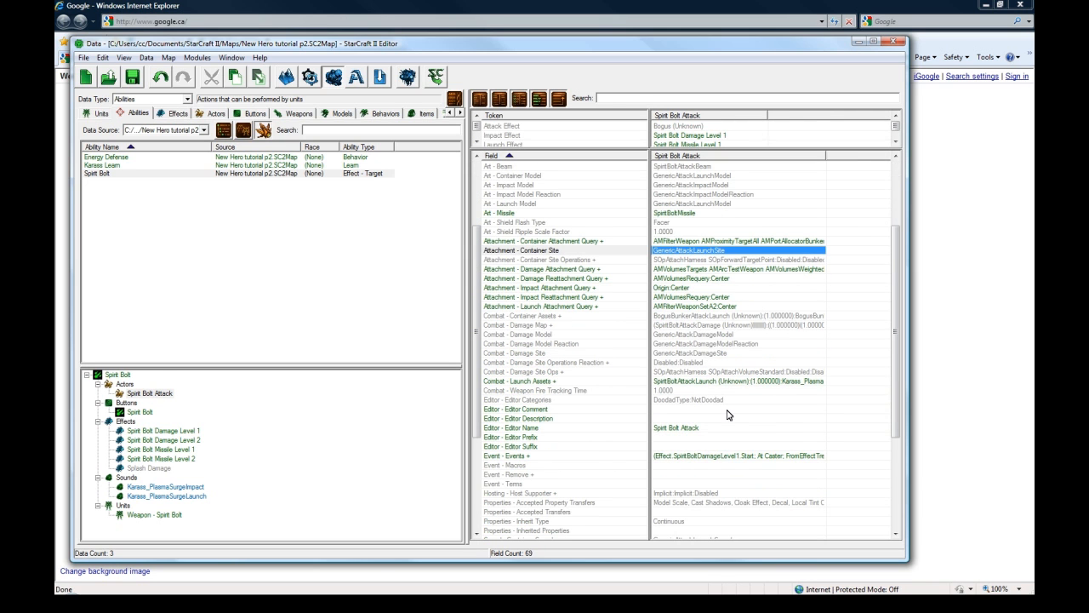
left_click(728, 457)
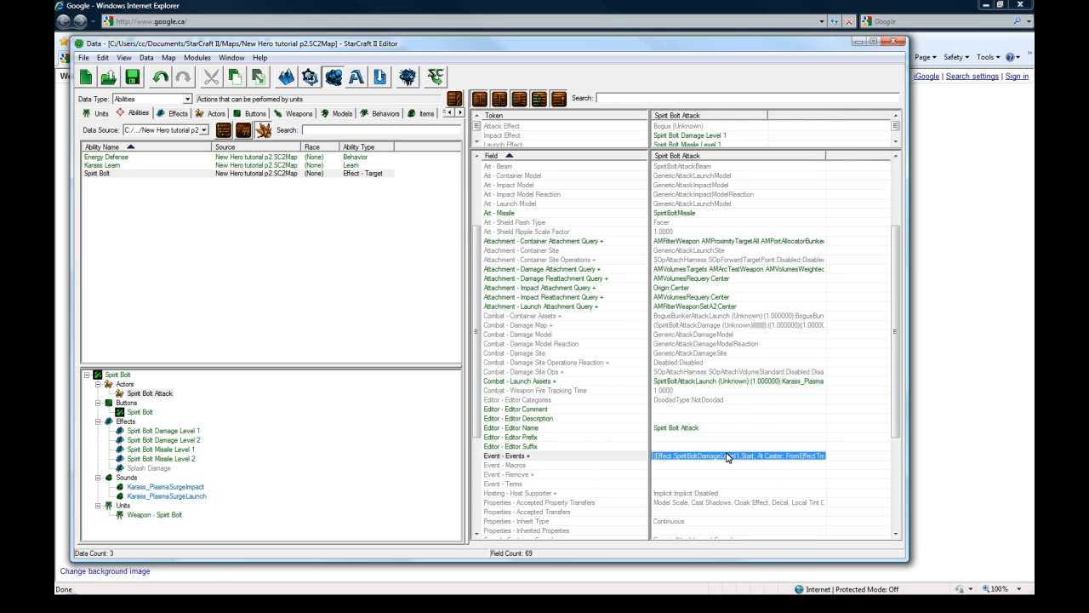
Step: Review the Karass Learn ability's Info field and compare the ability's data with Spirit Bolt's
left_click(132, 165)
left_click(647, 136)
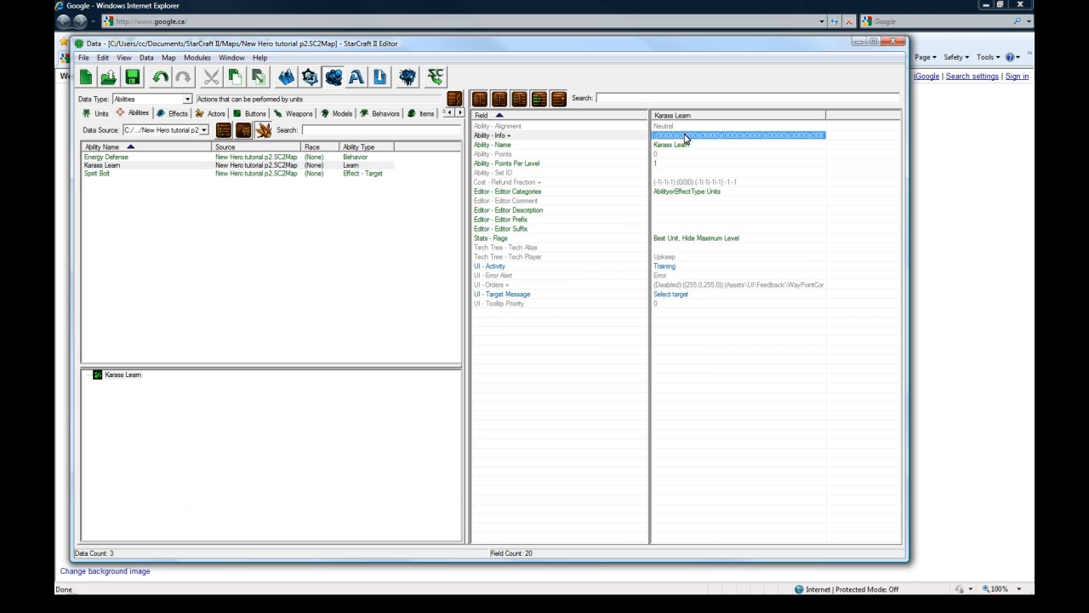
left_click(145, 172)
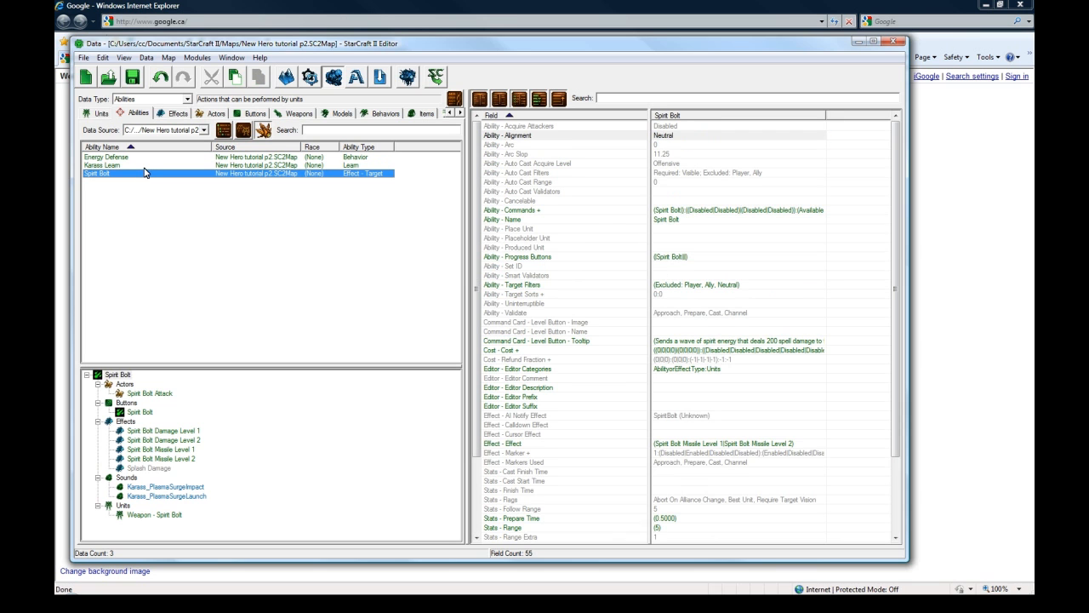
left_click(158, 165)
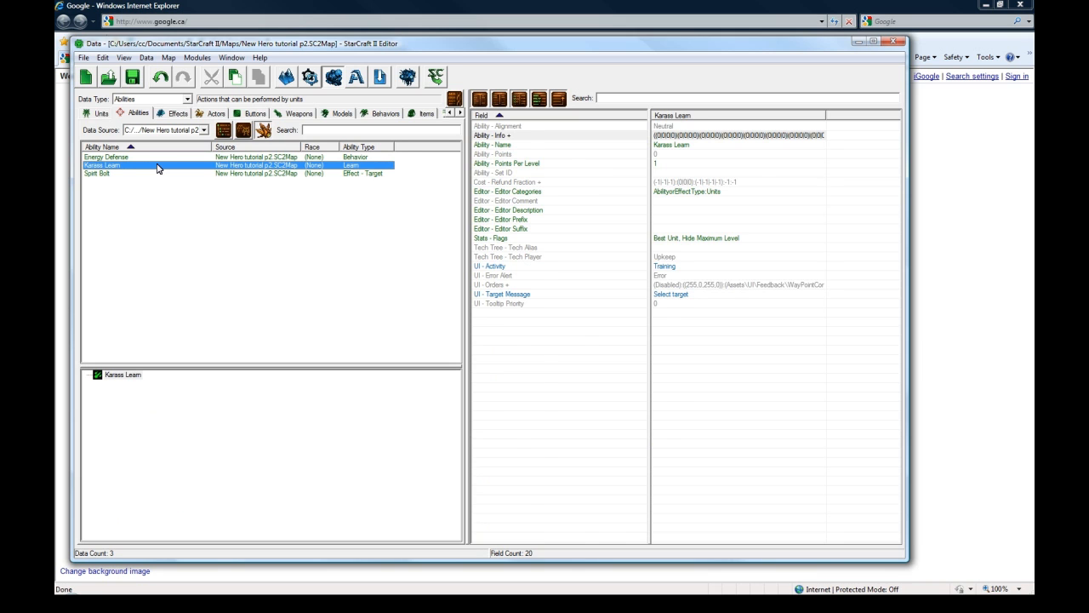
Step: Review the Spirit Bolt ability's fields, examining its Effect entries, the Cost values for each level and the Target Filters
left_click(156, 172)
left_click(157, 165)
left_click(161, 173)
left_click(681, 312)
scroll(689, 372, "down", 1)
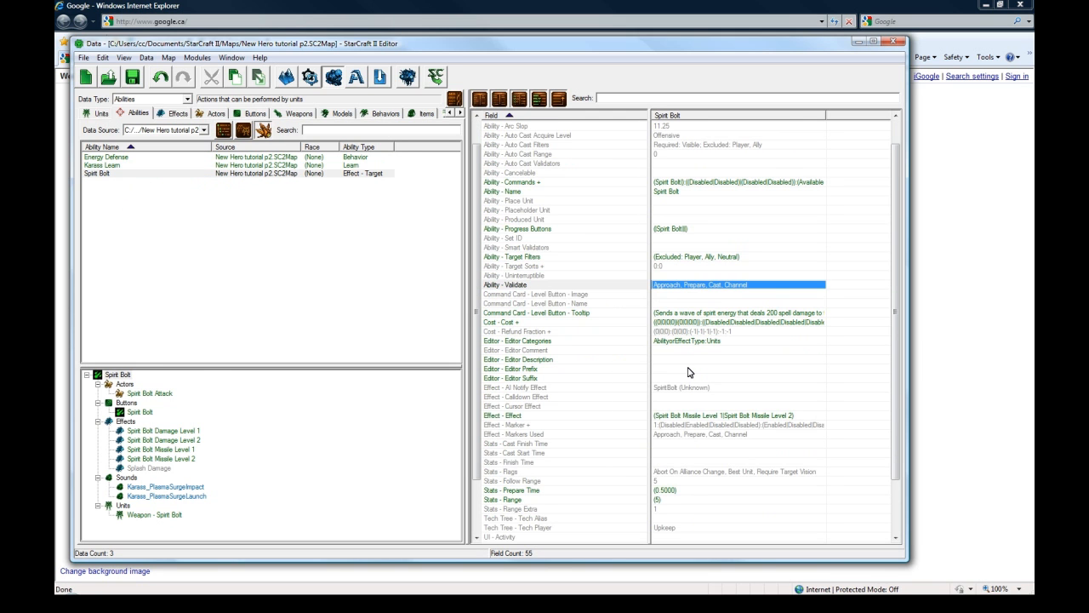
left_click(666, 416)
double_click(663, 321)
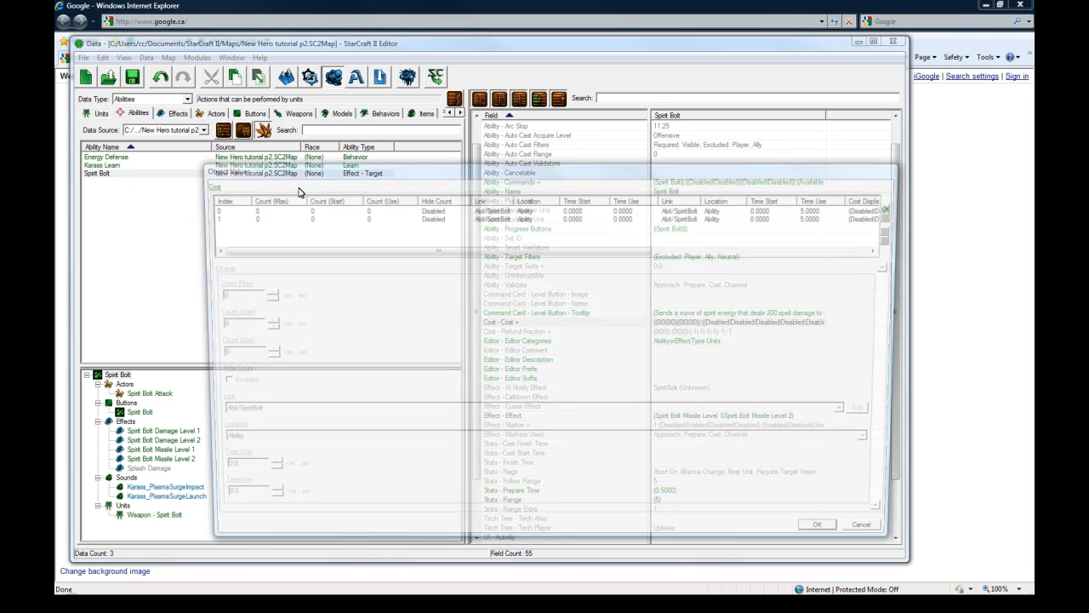
left_click(885, 537)
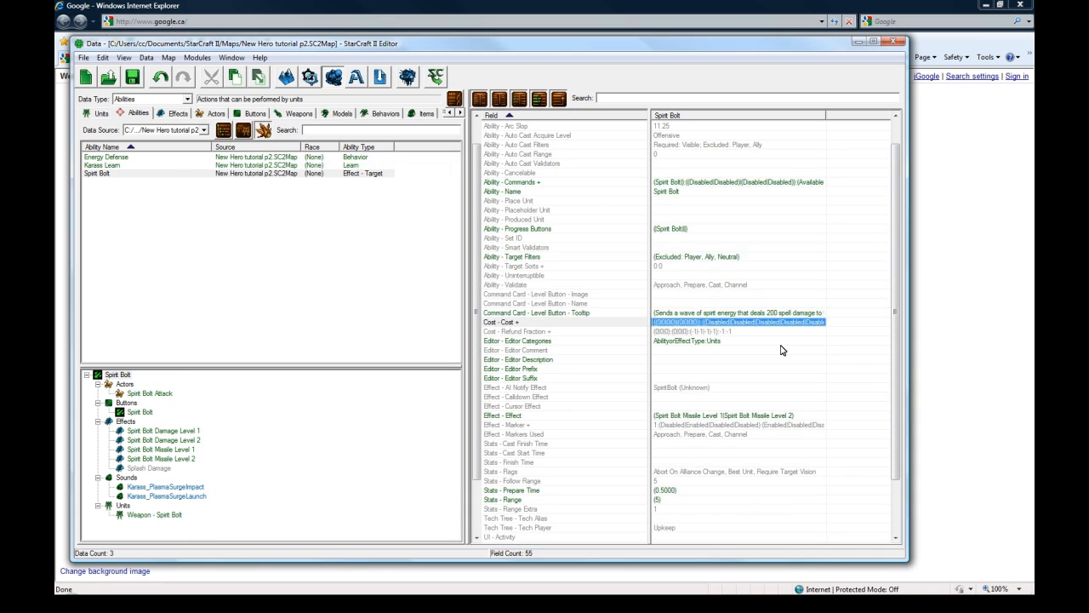
left_click(694, 257)
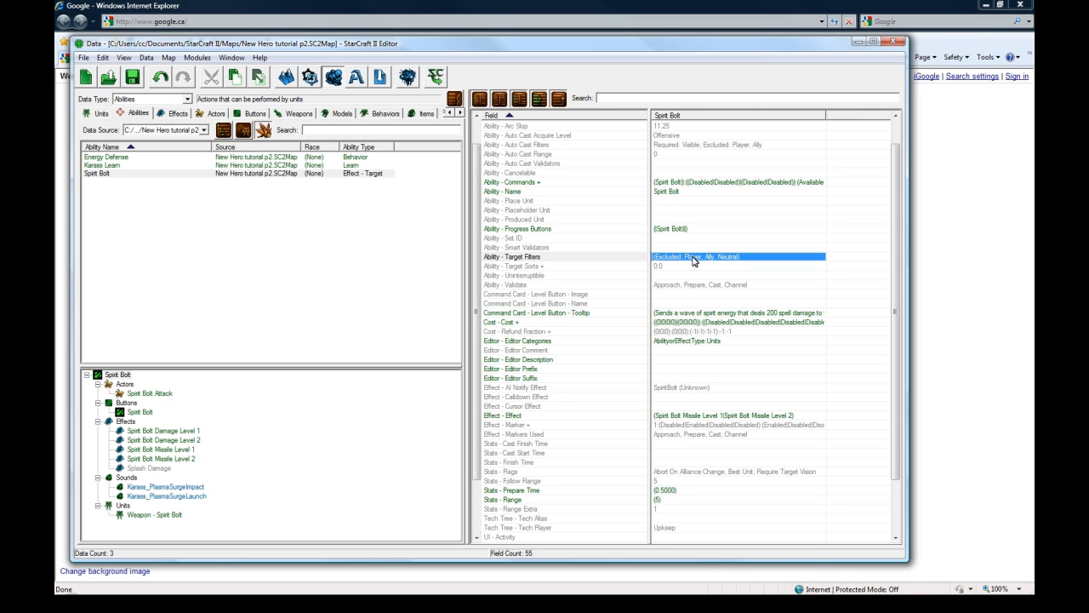
Step: Compare the Spirit Bolt ability's level 1 and level 2 damage effects with its level 2 missile effect
left_click(189, 439)
left_click(190, 458)
left_click(195, 441)
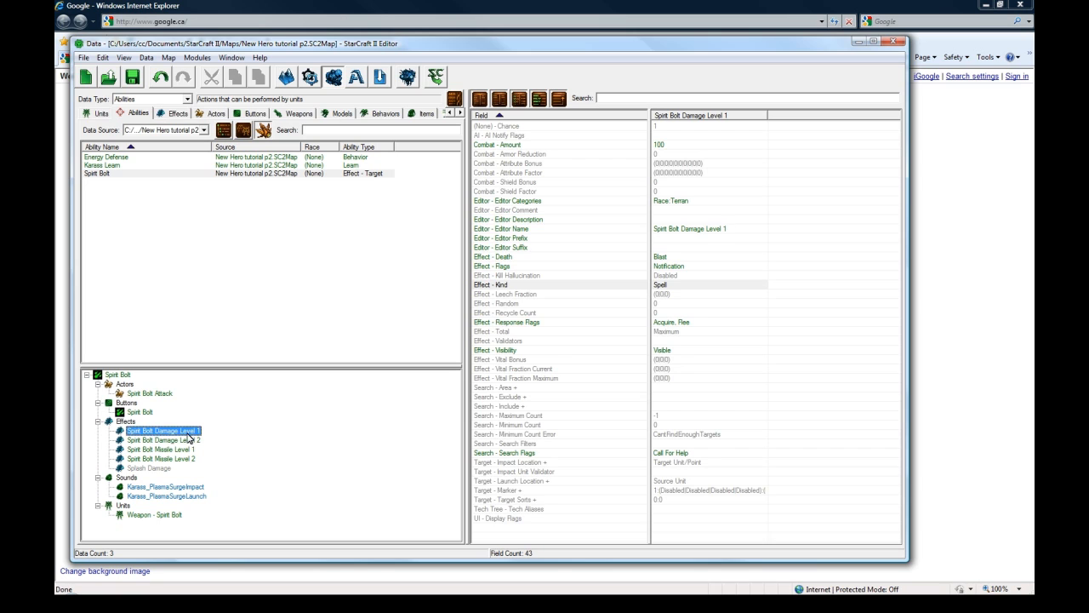
left_click(189, 458)
Step: Revisit the Karass Learn ability, and view the map's unit data for Weapon - Spirit Bolt and Karass
left_click(162, 164)
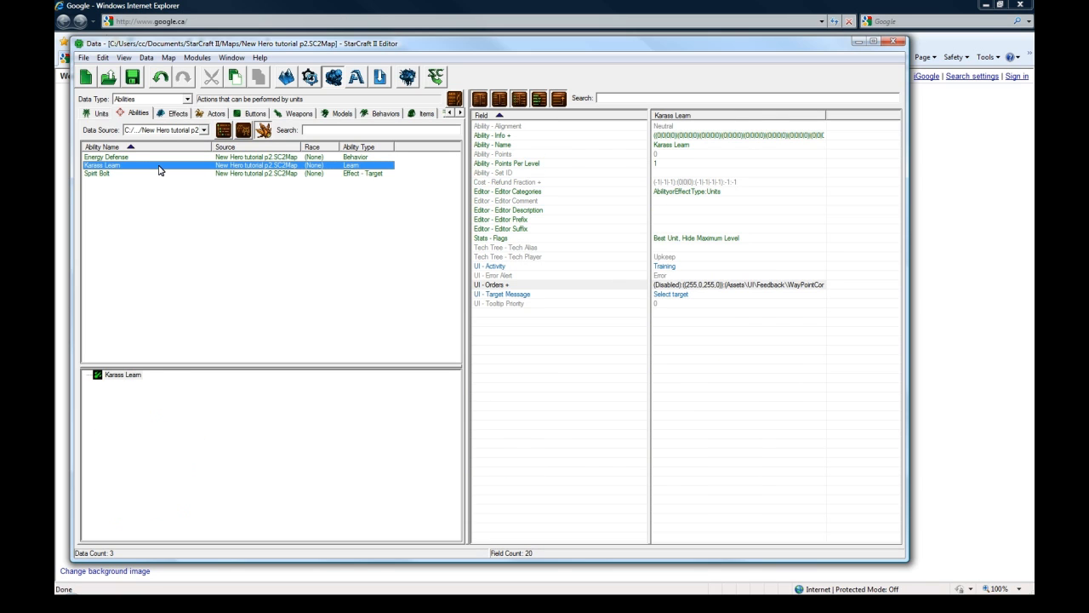
left_click(102, 113)
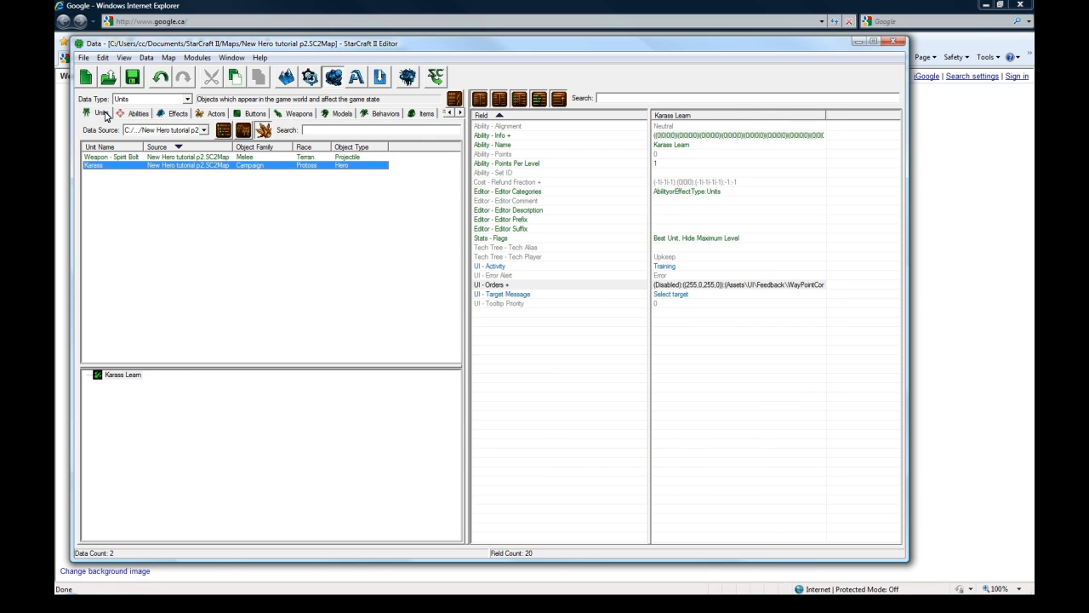
left_click(110, 157)
left_click(124, 166)
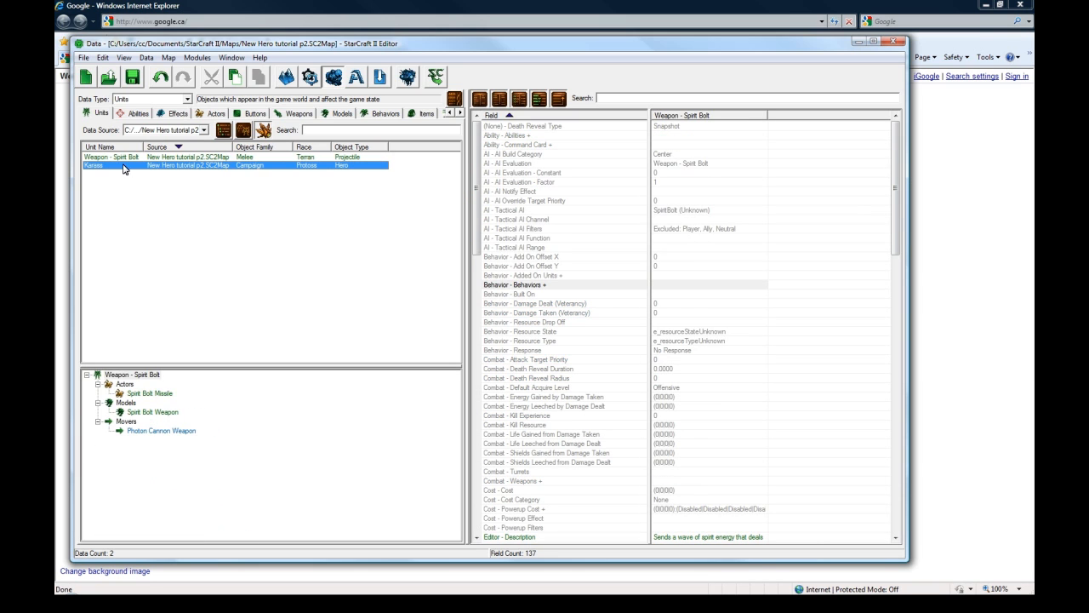